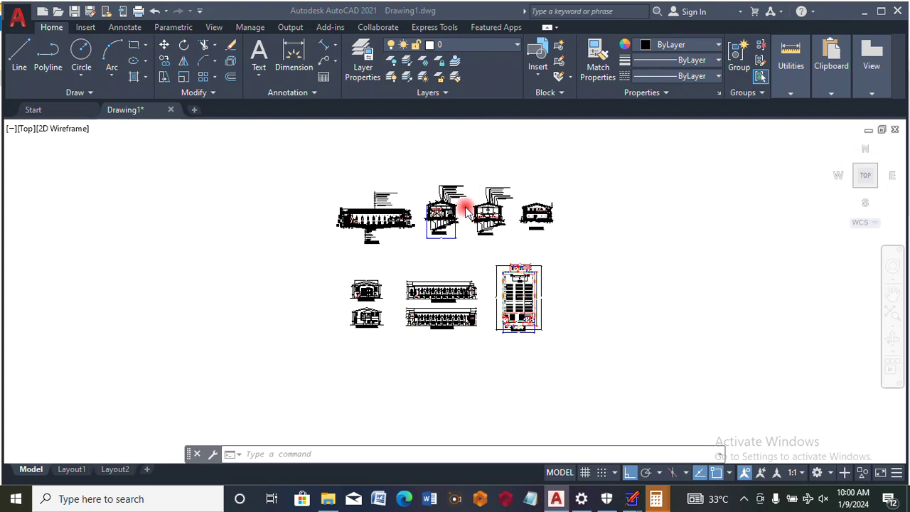
# - Examine the section drawings, especially Section A-A's roof truss, its detail markers and the structural member notes
pyautogui.scroll(8, 481, 213)
pyautogui.scroll(-4, 467, 221)
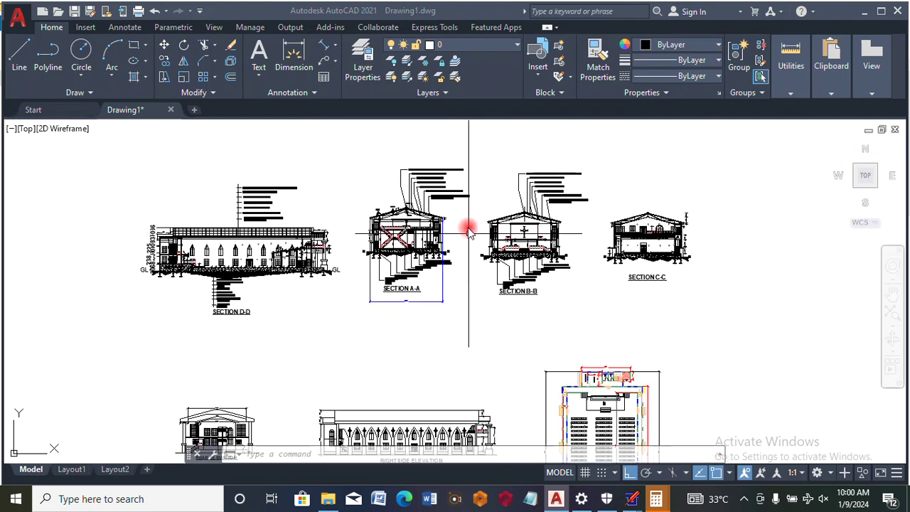
pyautogui.scroll(1, 348, 225)
pyautogui.scroll(2, 348, 225)
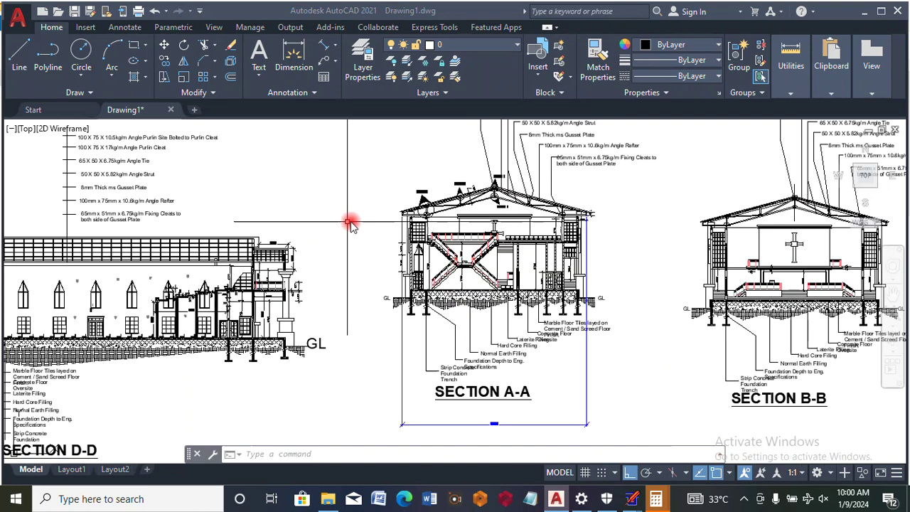
pyautogui.scroll(10, 424, 189)
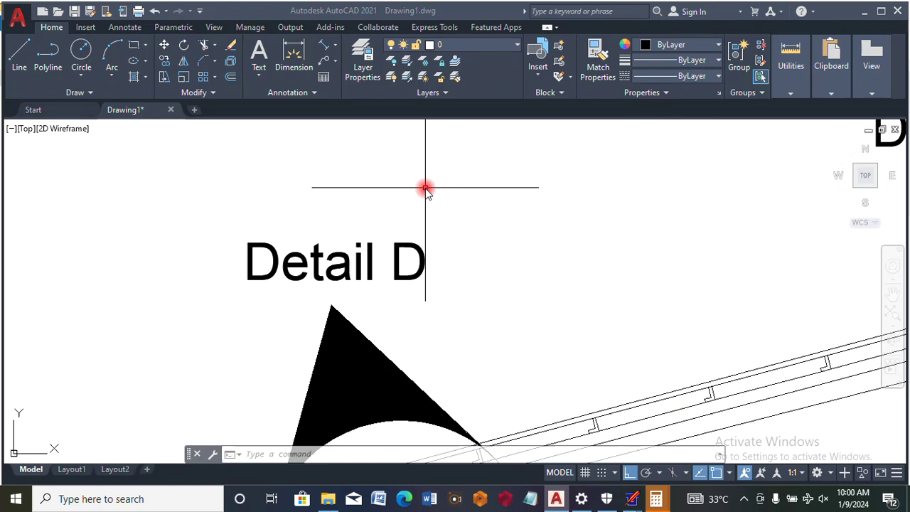
pyautogui.scroll(-7, 362, 225)
pyautogui.scroll(-4, 361, 225)
pyautogui.scroll(10, 435, 184)
pyautogui.scroll(-5, 354, 200)
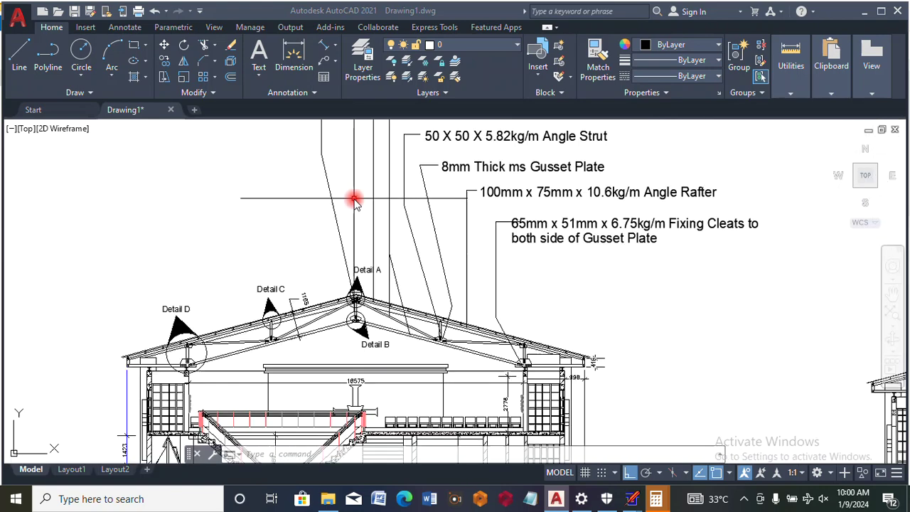
pyautogui.scroll(-4, 355, 200)
pyautogui.scroll(-4, 447, 173)
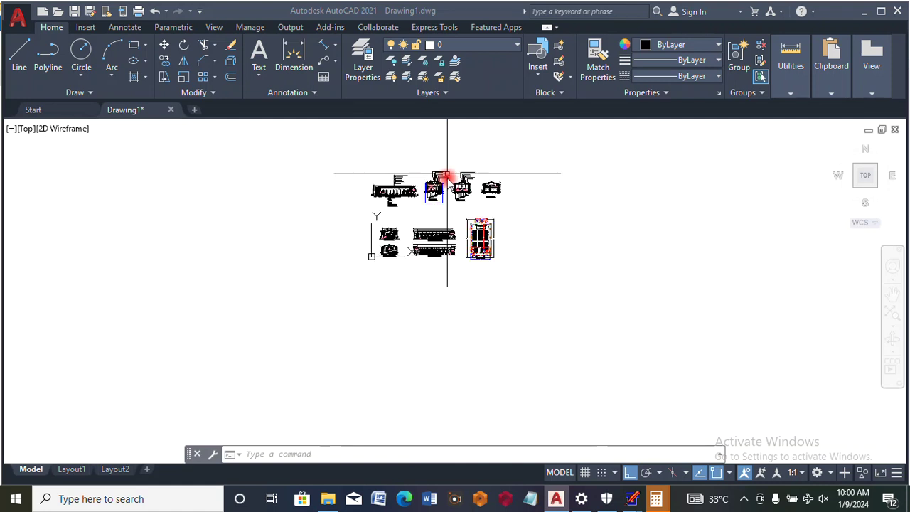
# - Examine the front entrance porch of the church floor plan, including its steps, columns and the overall width dimension
pyautogui.scroll(4, 447, 182)
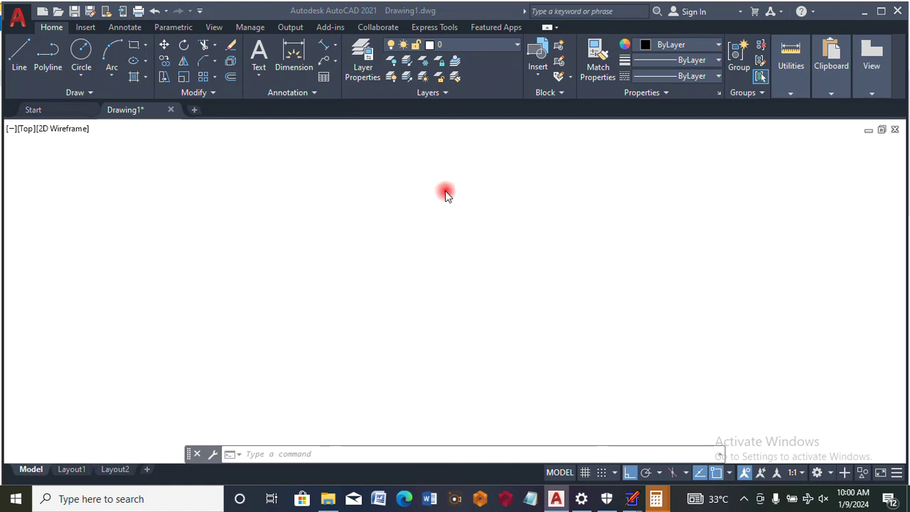
pyautogui.scroll(6, 451, 192)
pyautogui.scroll(8, 451, 192)
pyautogui.scroll(3, 481, 235)
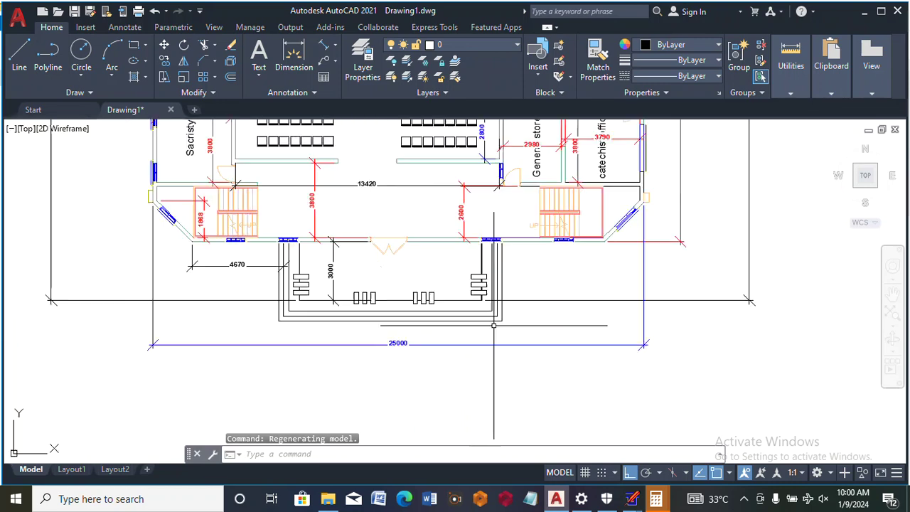
pyautogui.scroll(3, 386, 337)
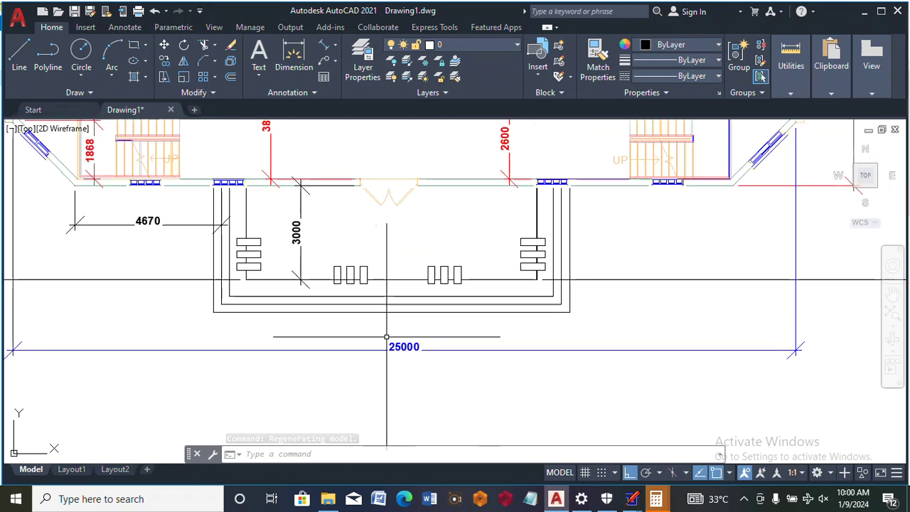
pyautogui.scroll(-3, 387, 338)
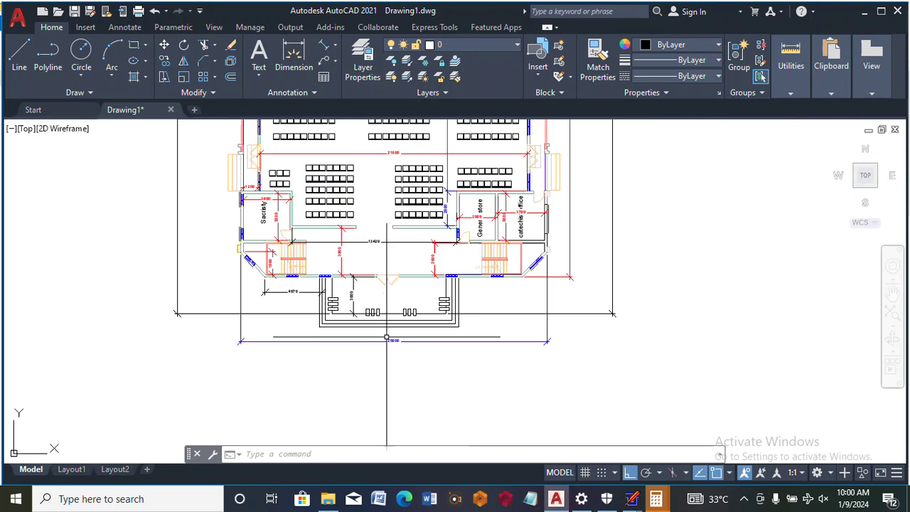
pyautogui.scroll(3, 386, 338)
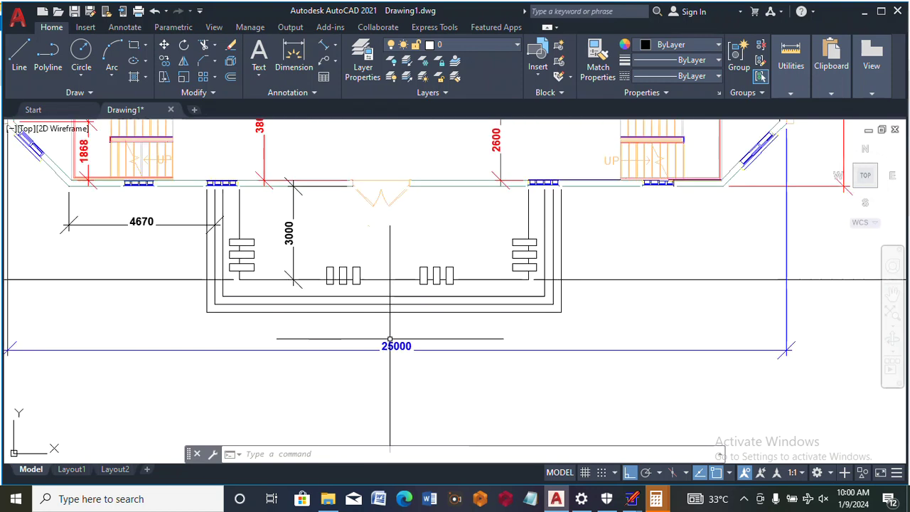
pyautogui.scroll(3, 390, 345)
pyautogui.scroll(-3, 388, 346)
pyautogui.scroll(5, 388, 345)
pyautogui.scroll(-5, 388, 347)
pyautogui.scroll(-6, 388, 345)
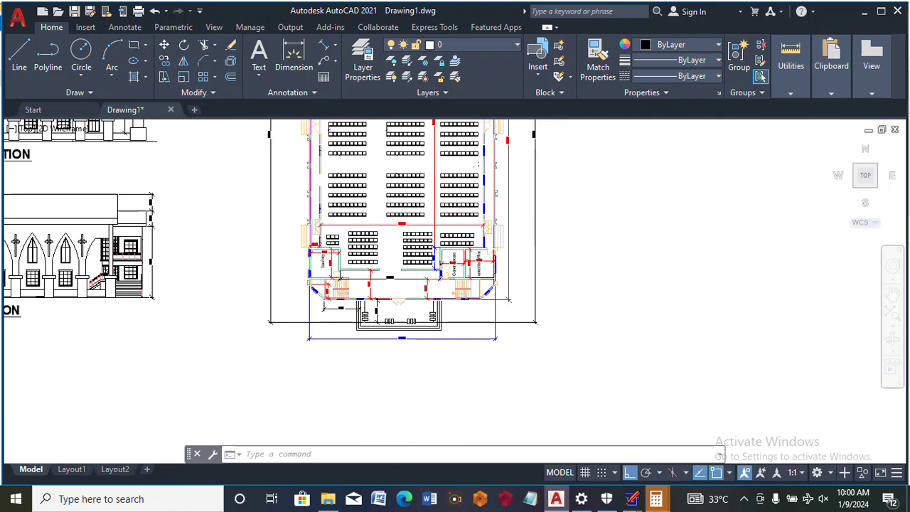
# - Examine the floor plan's overall length dimension, the rear sacristy and toilet block, and the rooms near the front
pyautogui.scroll(5, 537, 124)
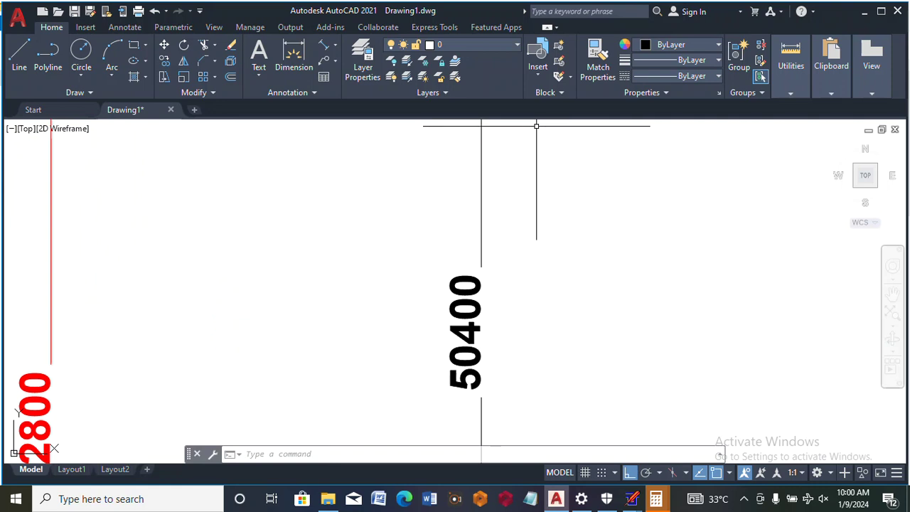
pyautogui.scroll(-5, 533, 155)
pyautogui.scroll(-3, 508, 192)
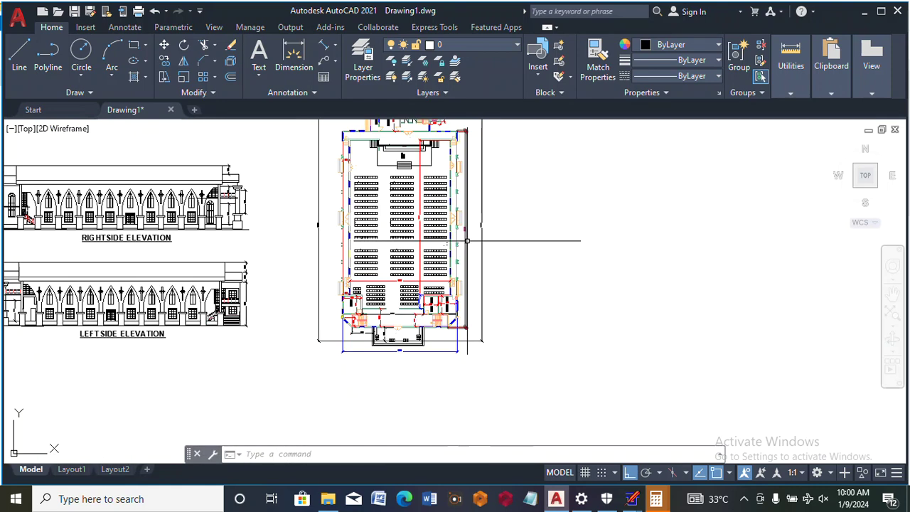
pyautogui.scroll(-2, 467, 230)
pyautogui.scroll(5, 452, 173)
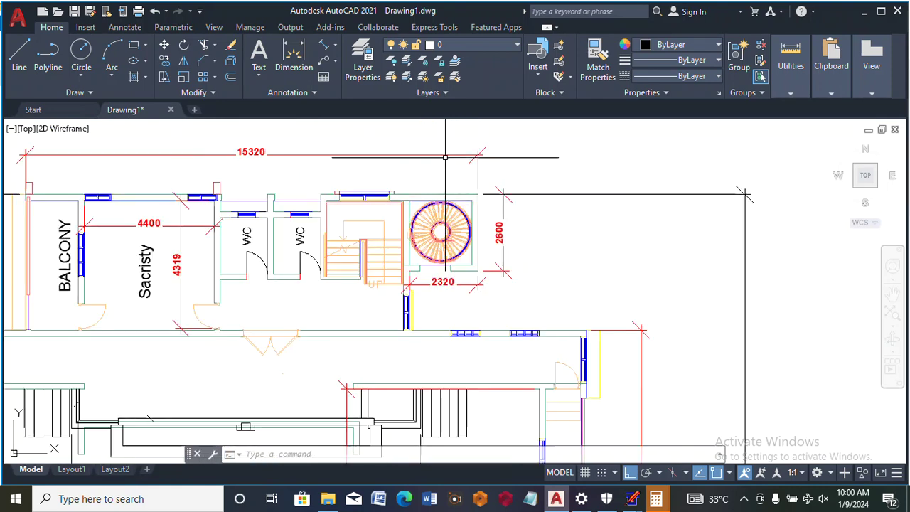
pyautogui.scroll(-2, 432, 179)
pyautogui.scroll(-3, 432, 179)
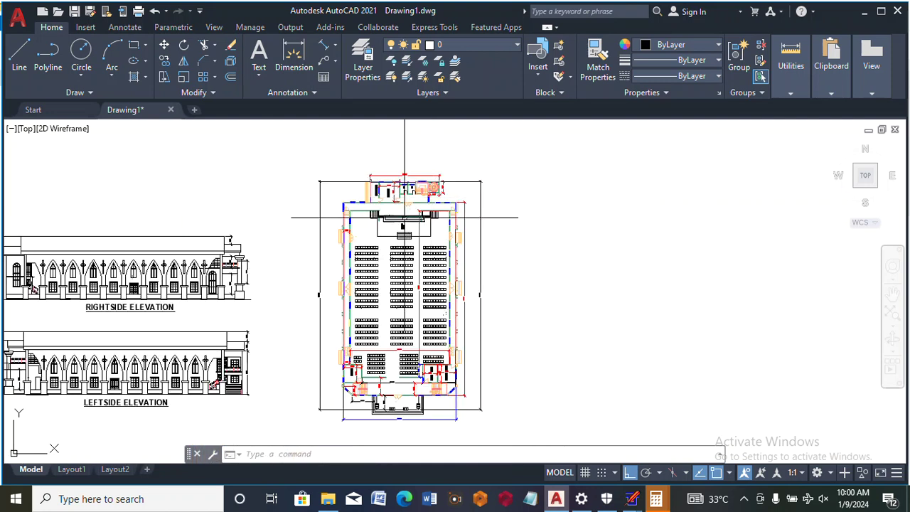
pyautogui.scroll(3, 348, 384)
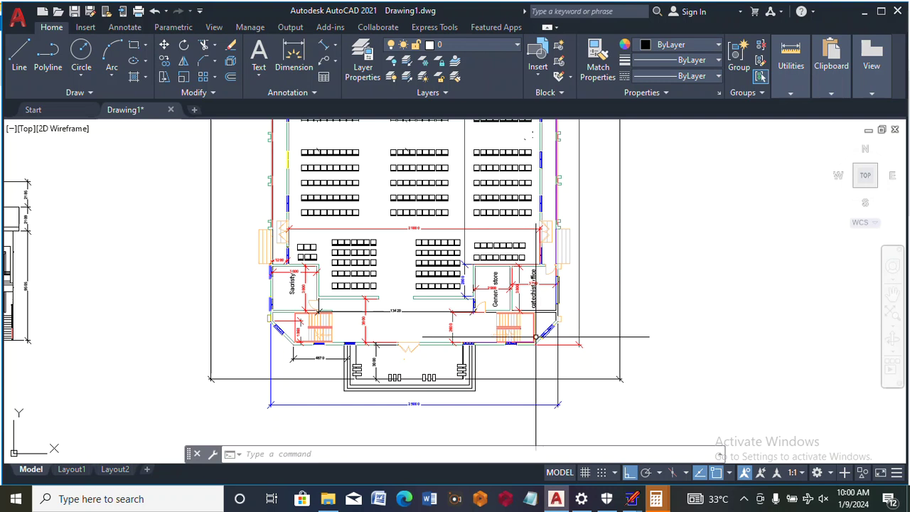
pyautogui.scroll(-5, 538, 355)
pyautogui.scroll(5, 530, 224)
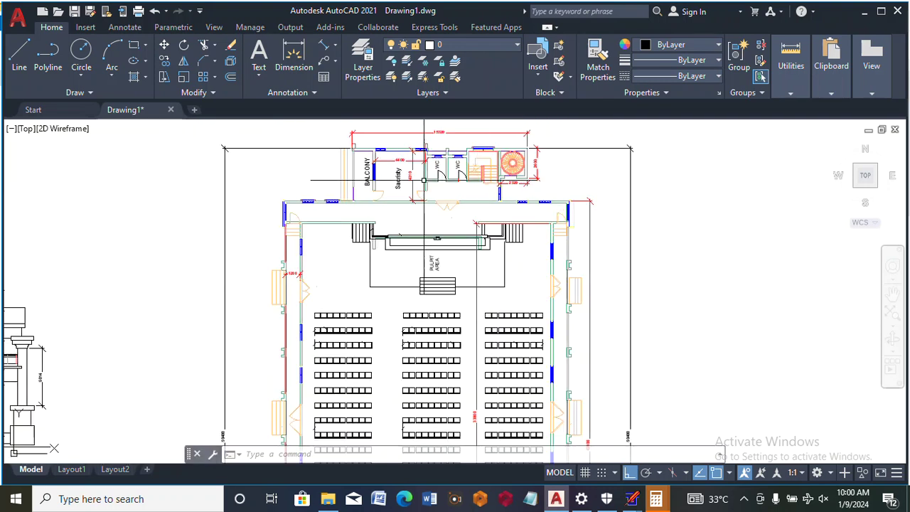
pyautogui.scroll(-3, 322, 198)
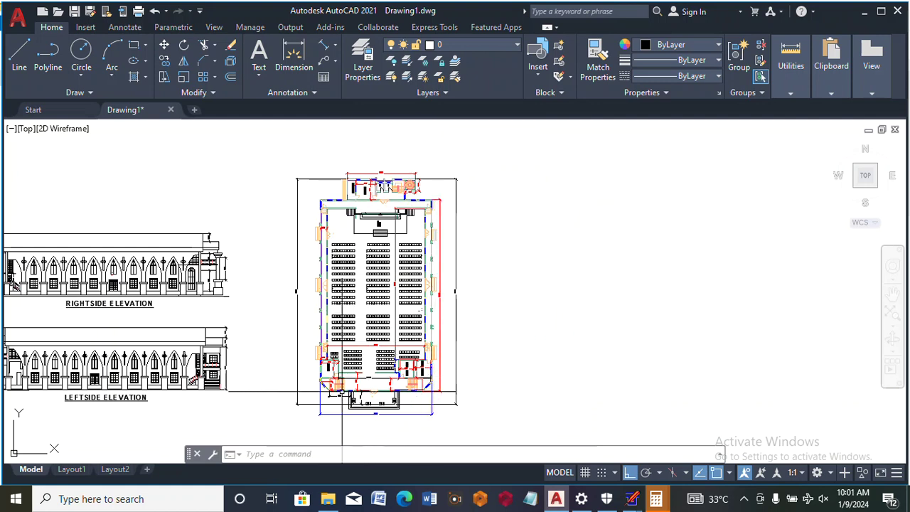
pyautogui.scroll(5, 388, 201)
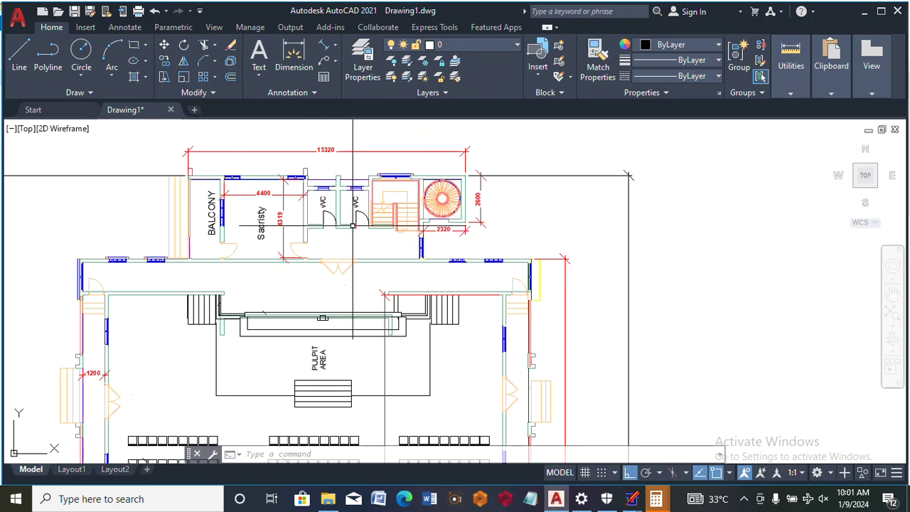
pyautogui.scroll(-3, 316, 181)
pyautogui.scroll(-5, 382, 202)
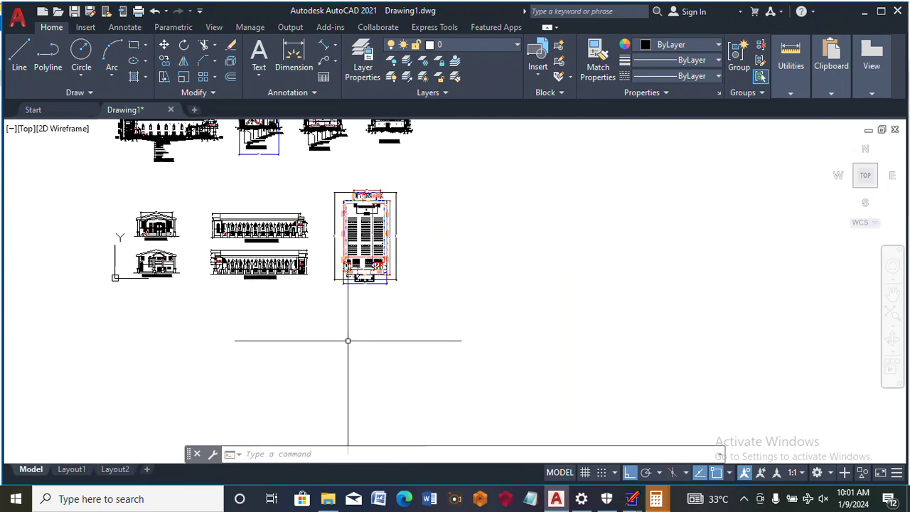
# - Recheck the front facade's overall width dimension on the floor plan and compare the plan with the elevation drawings
pyautogui.scroll(4, 368, 264)
pyautogui.scroll(5, 258, 189)
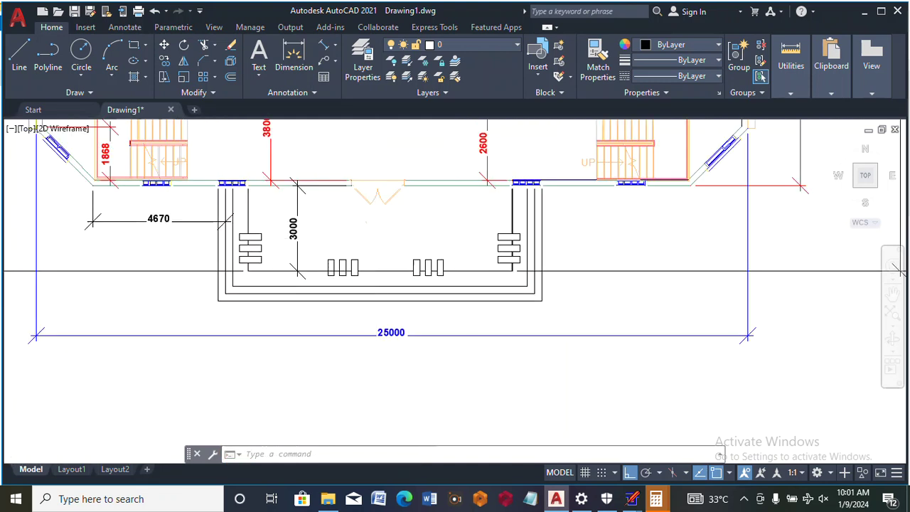
pyautogui.scroll(-3, 297, 203)
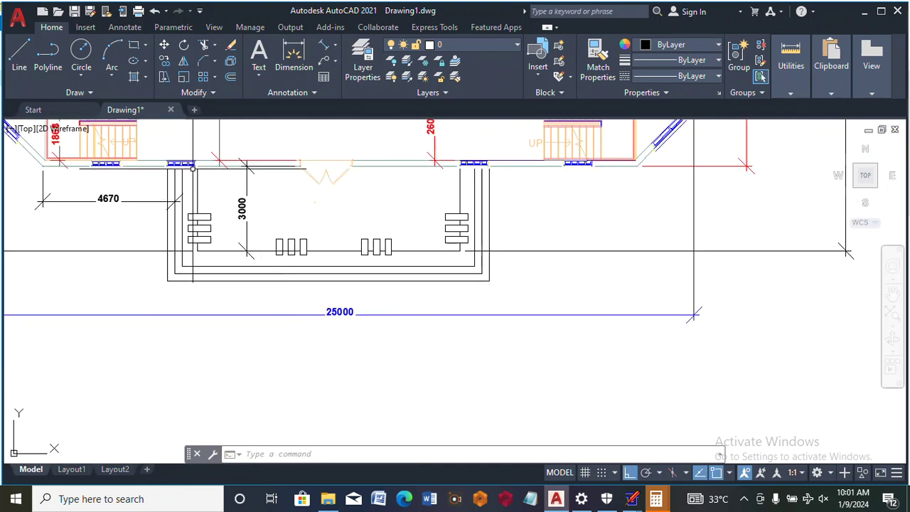
pyautogui.scroll(-6, 356, 206)
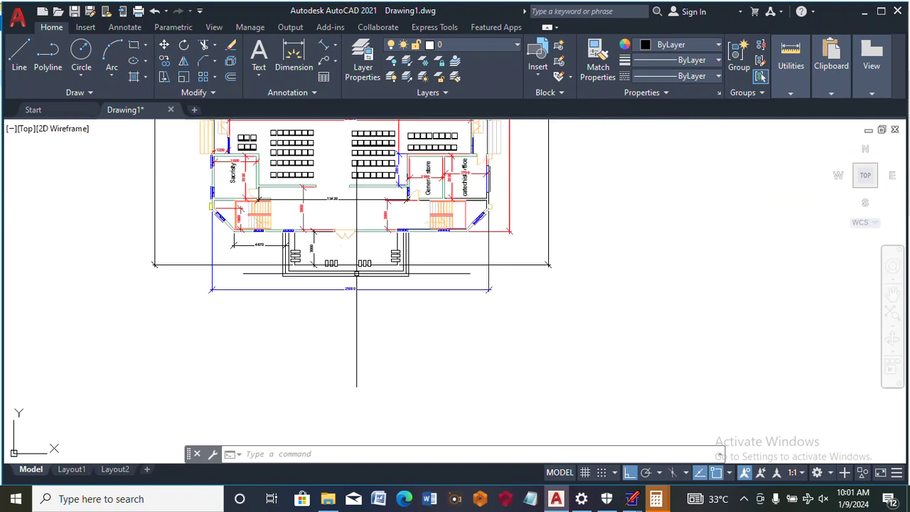
pyautogui.scroll(-3, 355, 268)
pyautogui.scroll(3, 329, 268)
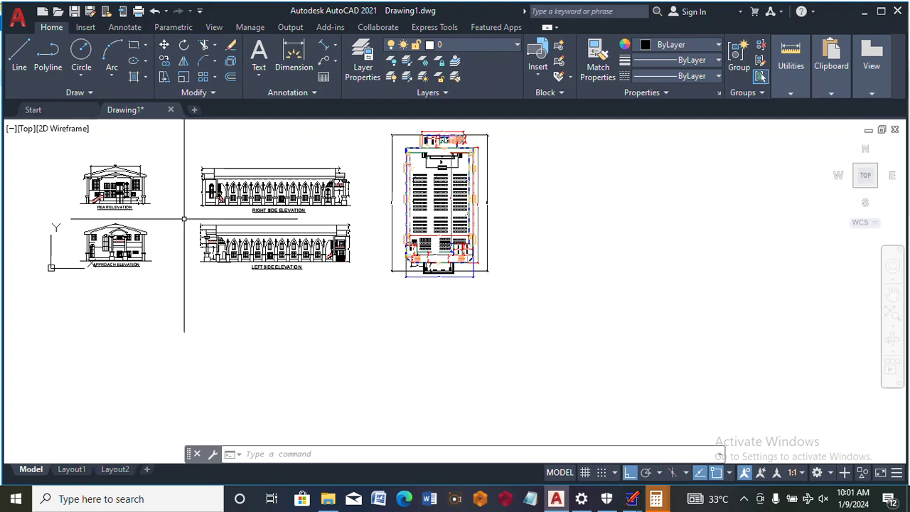
pyautogui.scroll(3, 103, 270)
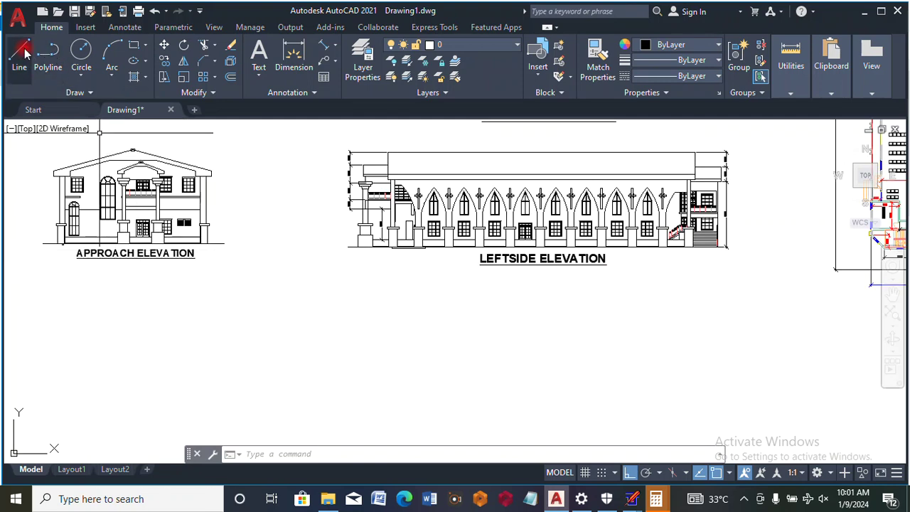
# - Draw a freehand vertical line in the empty area below the existing elevations and floor plan
pyautogui.scroll(-2, 239, 183)
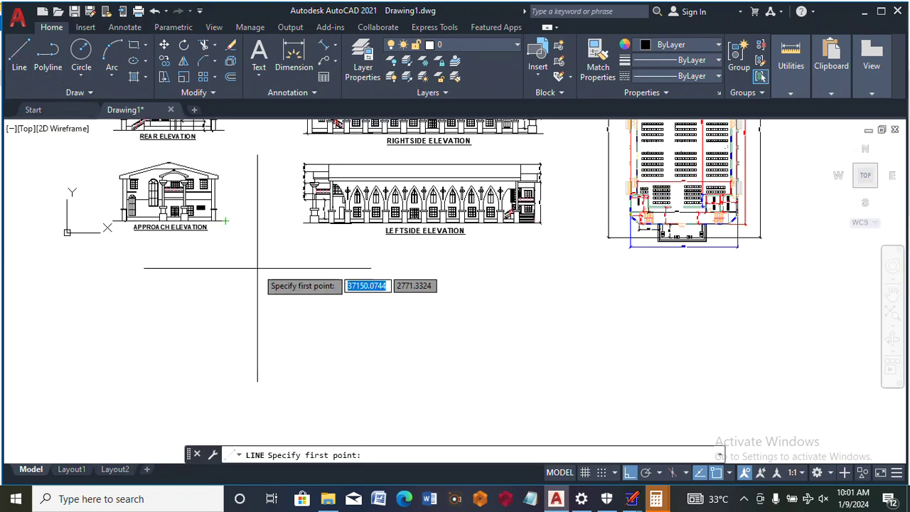
pyautogui.scroll(-4, 354, 230)
pyautogui.scroll(3, 358, 264)
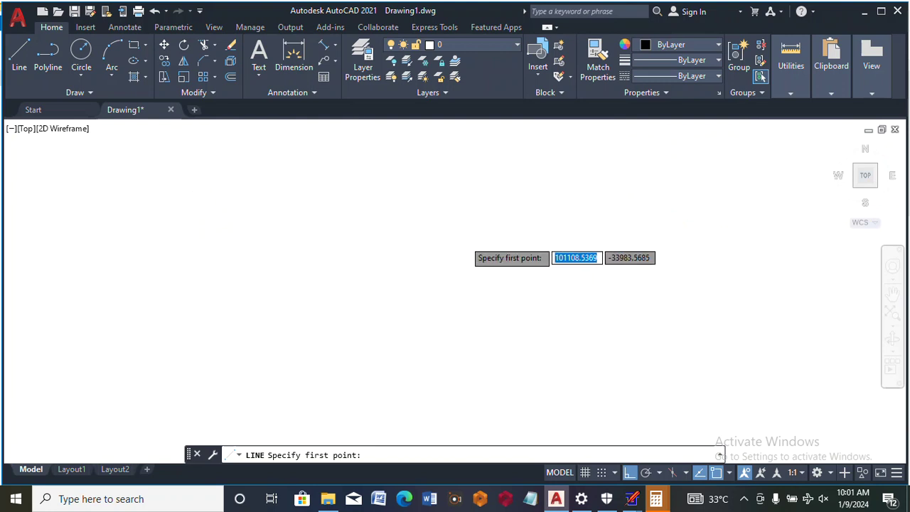
pyautogui.click(482, 232)
pyautogui.click(482, 396)
pyautogui.press('Escape')
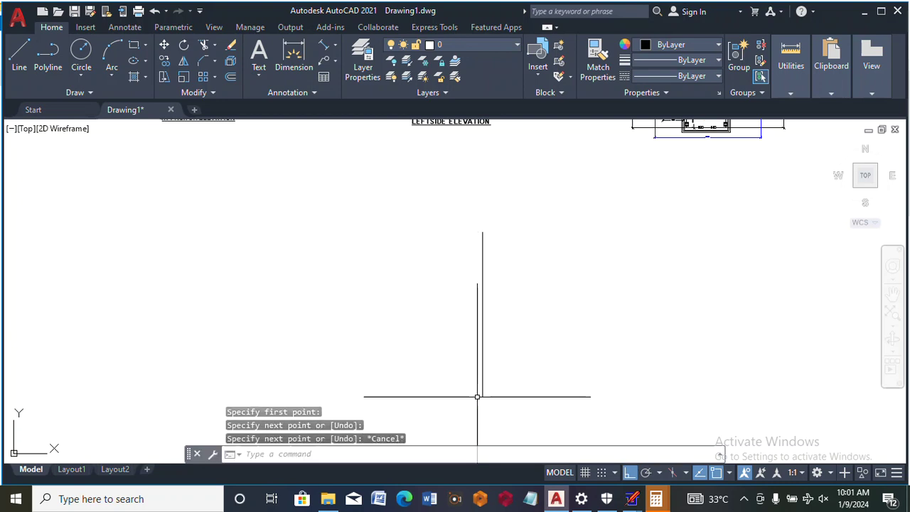
# - Offset the vertical line by 25000 to its right side to set out the building width
pyautogui.click(231, 77)
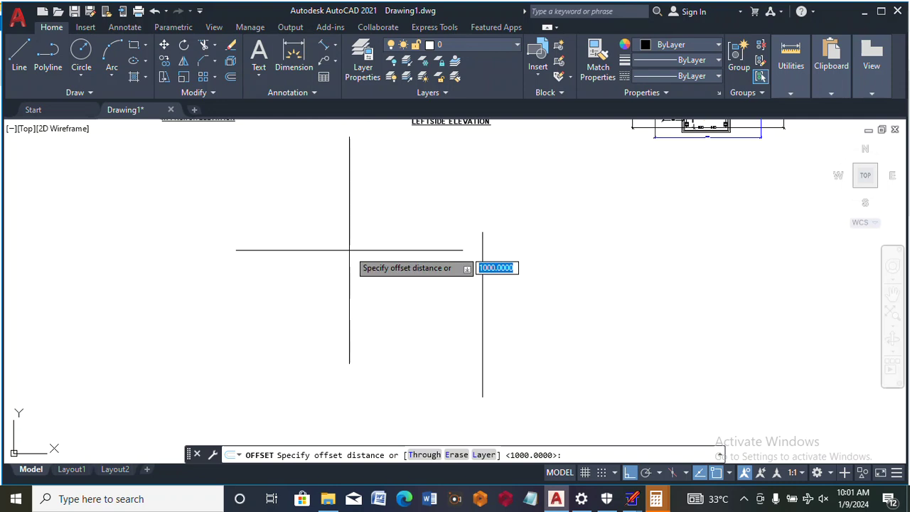
pyautogui.write('250')
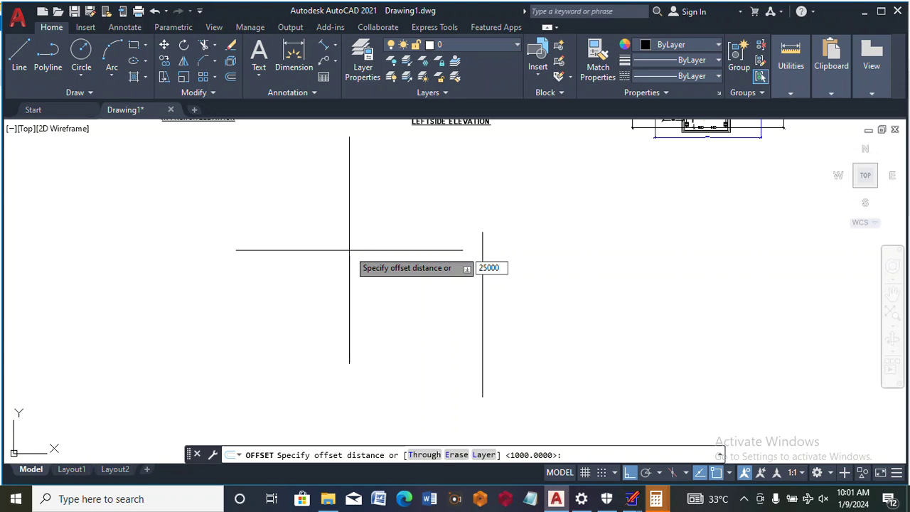
pyautogui.press('Return')
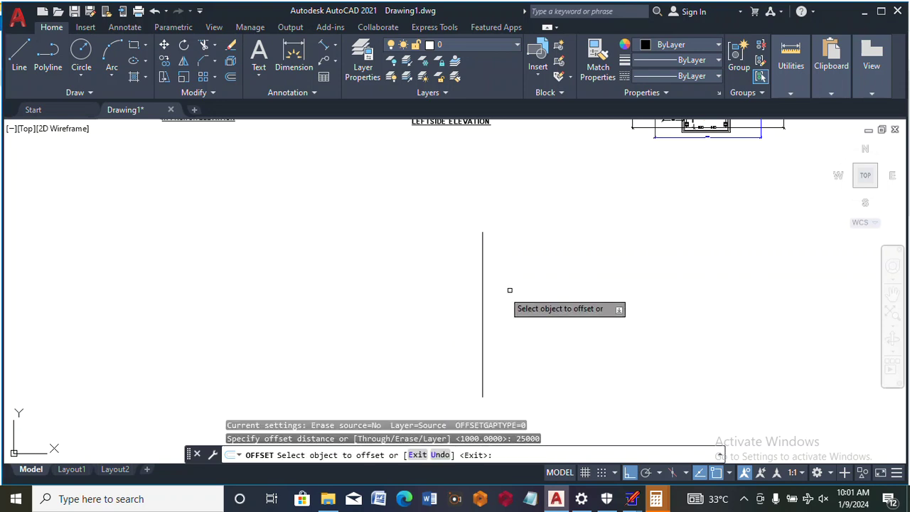
pyautogui.click(483, 286)
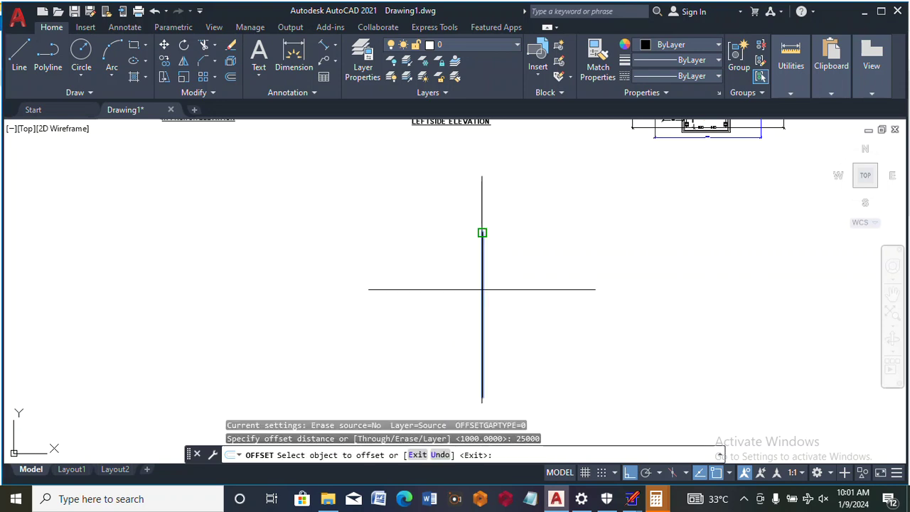
pyautogui.click(688, 292)
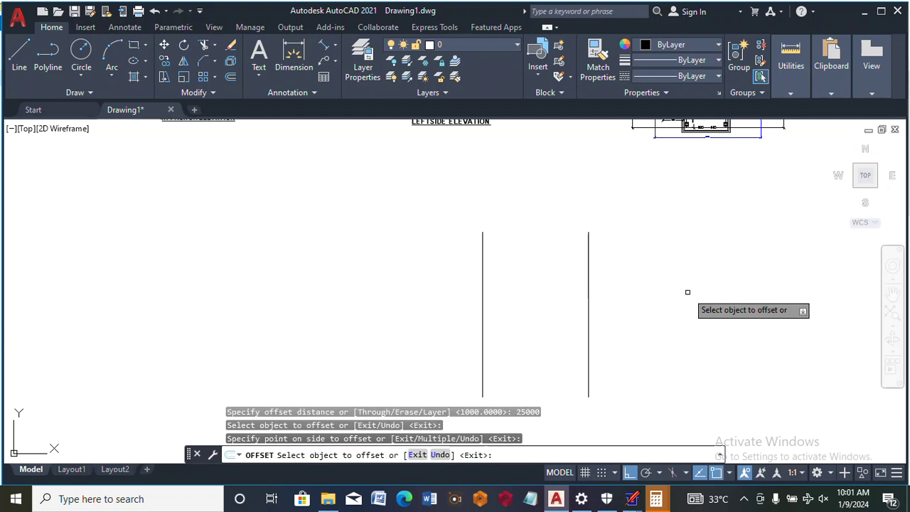
pyautogui.press('Escape')
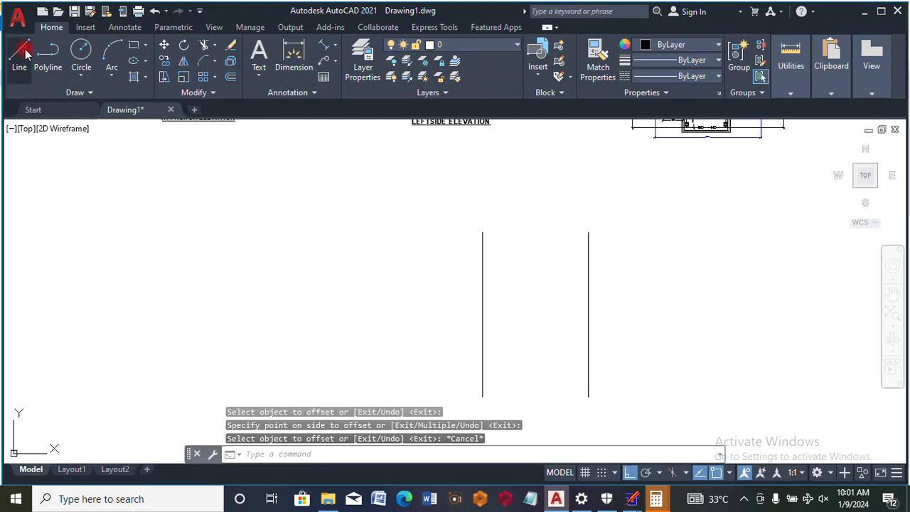
# - Draw a horizontal line joining the upper ends of the two vertical lines
pyautogui.write('l')
pyautogui.press('Return')
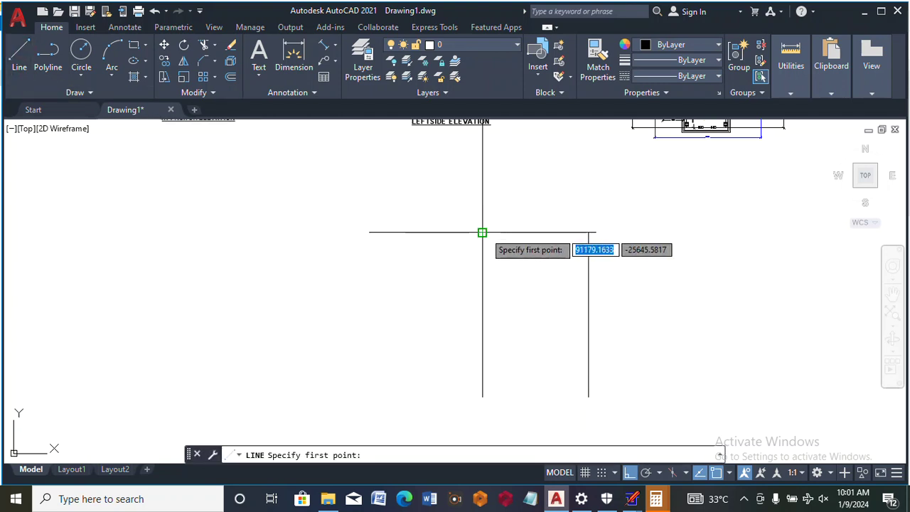
pyautogui.click(482, 233)
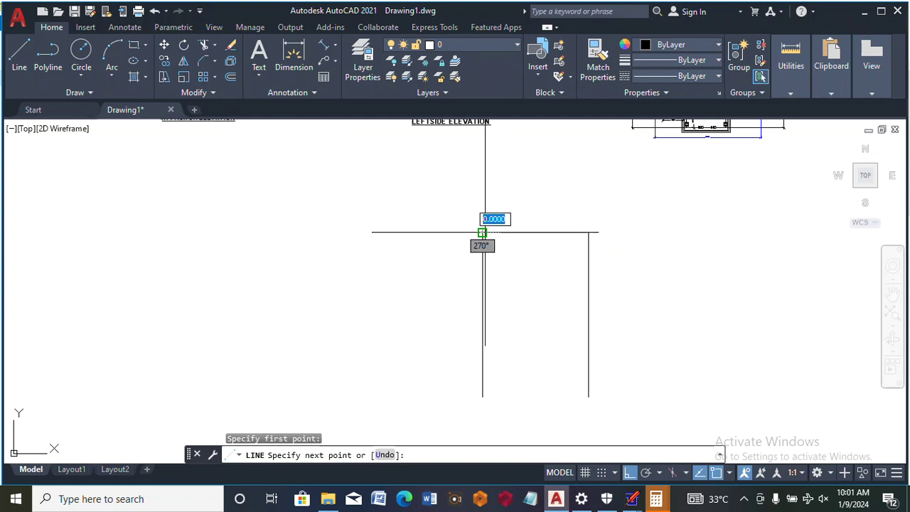
pyautogui.click(587, 233)
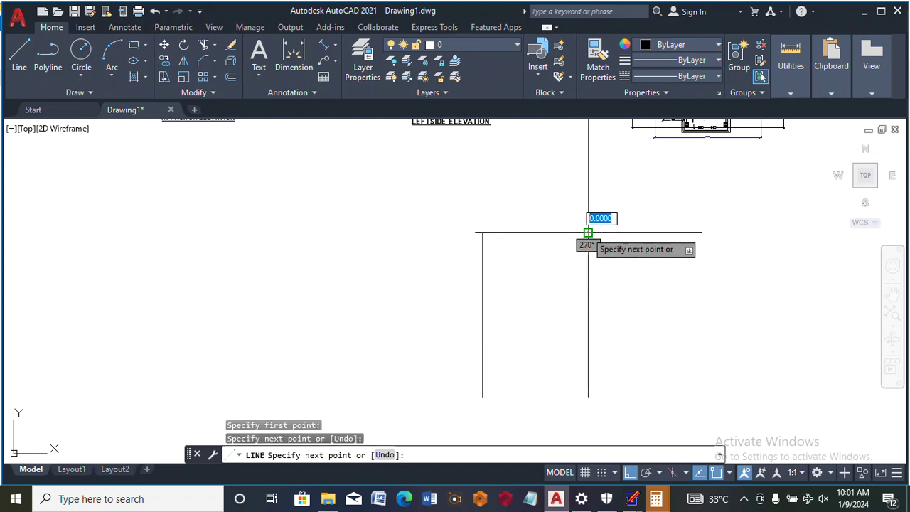
pyautogui.press('Escape')
# - Examine the floor plan's front entrance area and its overall front width dimension
pyautogui.scroll(2, 547, 226)
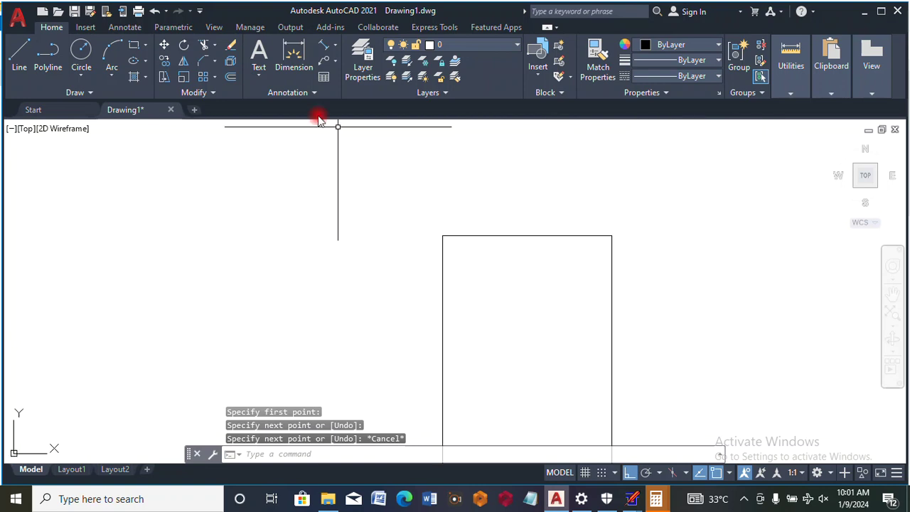
pyautogui.click(232, 77)
pyautogui.scroll(-4, 459, 217)
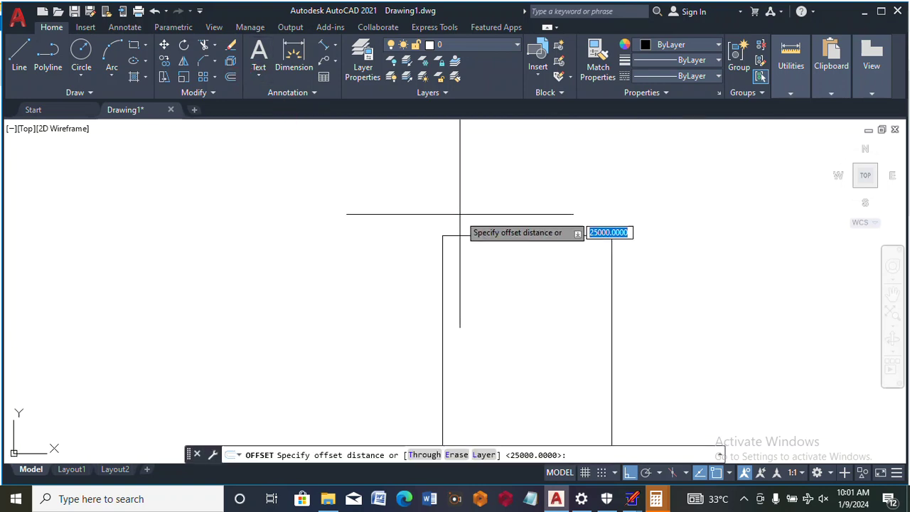
pyautogui.scroll(6, 498, 214)
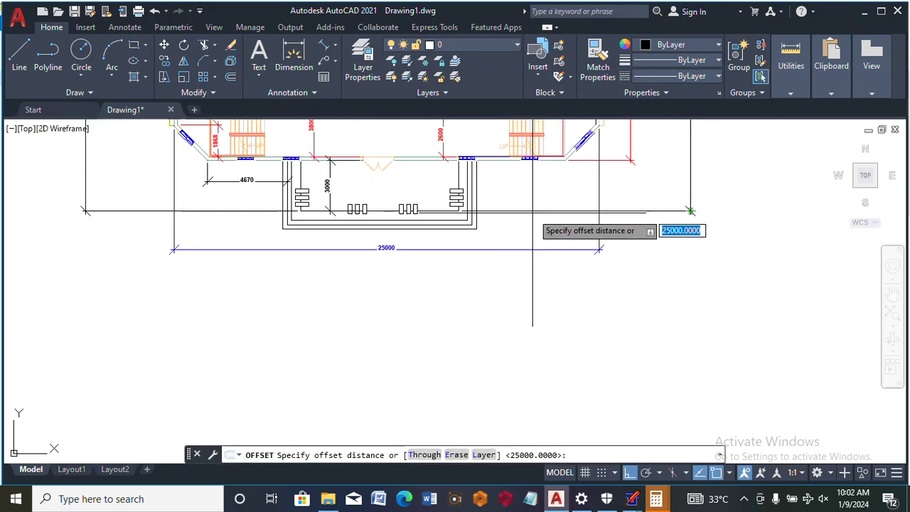
pyautogui.scroll(4, 426, 207)
pyautogui.scroll(-3, 420, 202)
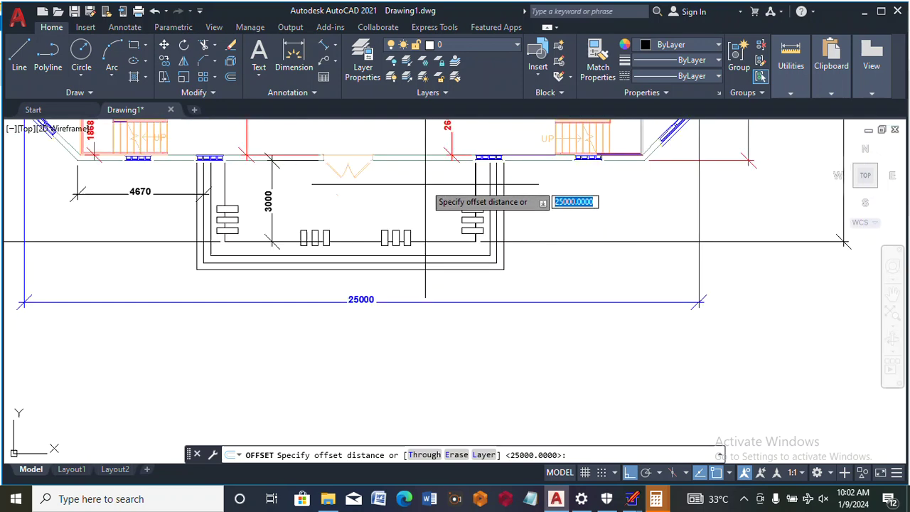
pyautogui.scroll(5, 320, 310)
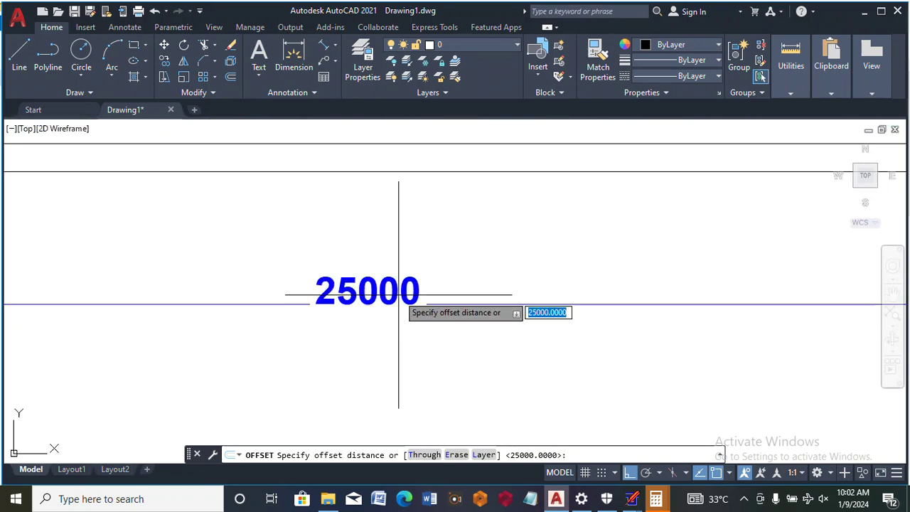
pyautogui.scroll(-2, 399, 311)
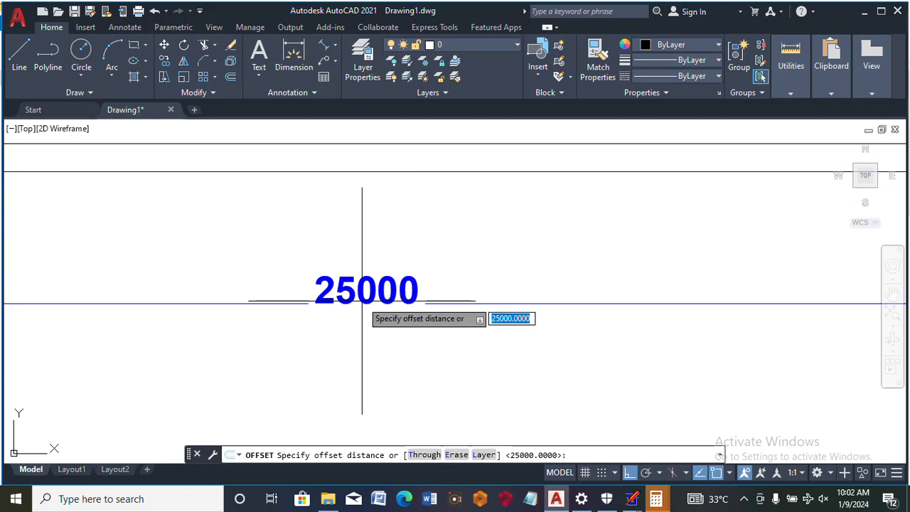
pyautogui.scroll(-5, 361, 304)
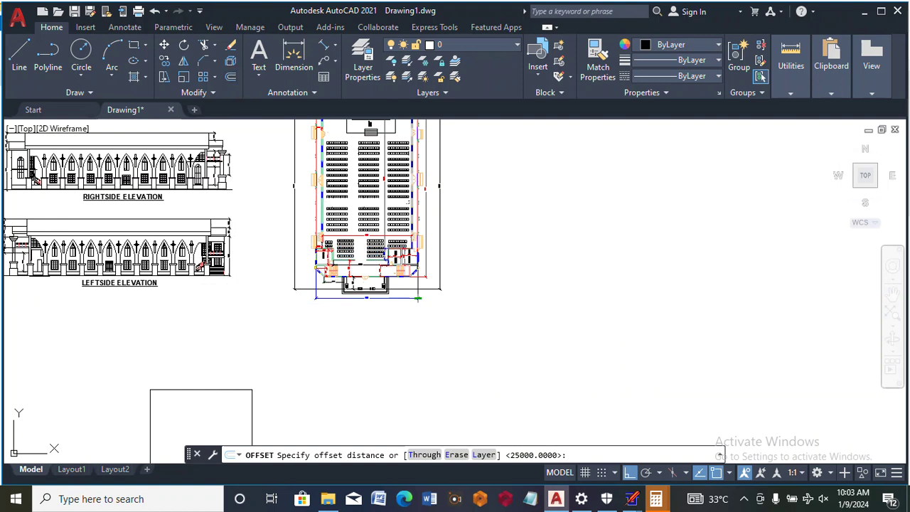
# - Offset the outline's upper horizontal line upward by 3000
pyautogui.click(231, 76)
pyautogui.write('3000')
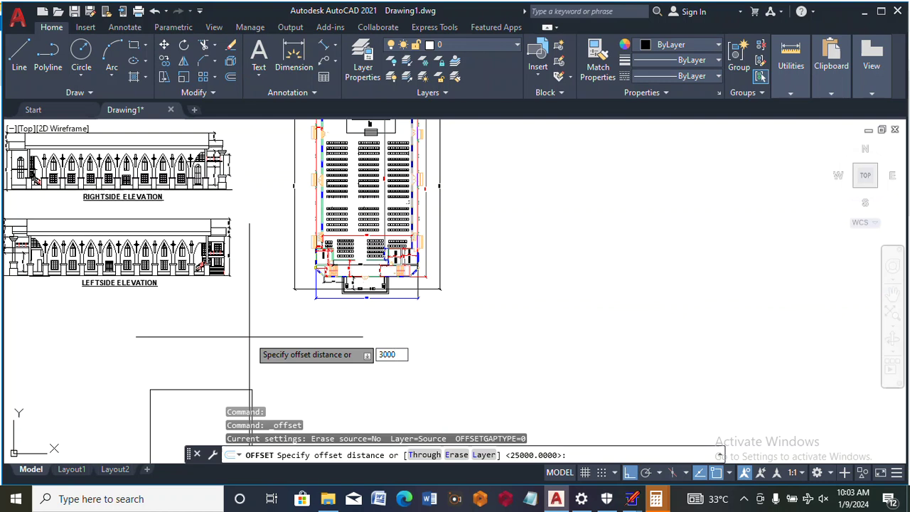
pyautogui.press('Return')
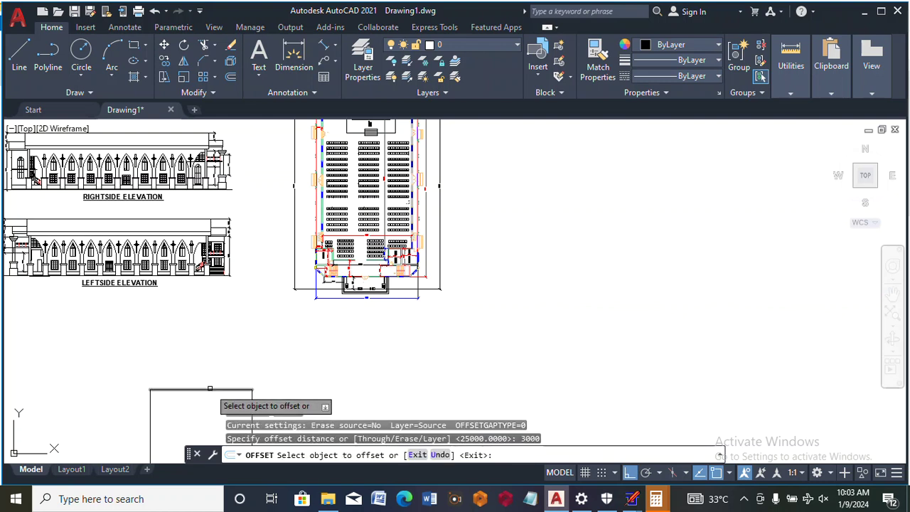
pyautogui.click(210, 389)
pyautogui.click(200, 301)
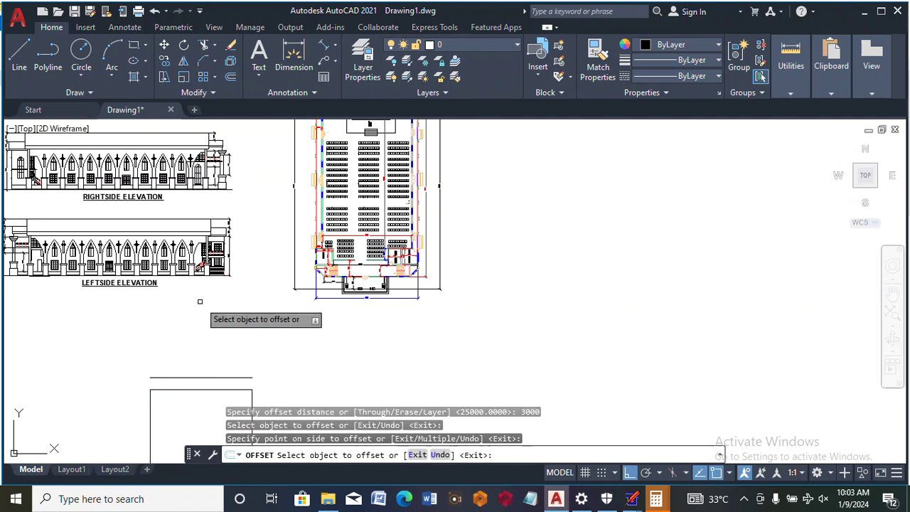
pyautogui.press('Escape')
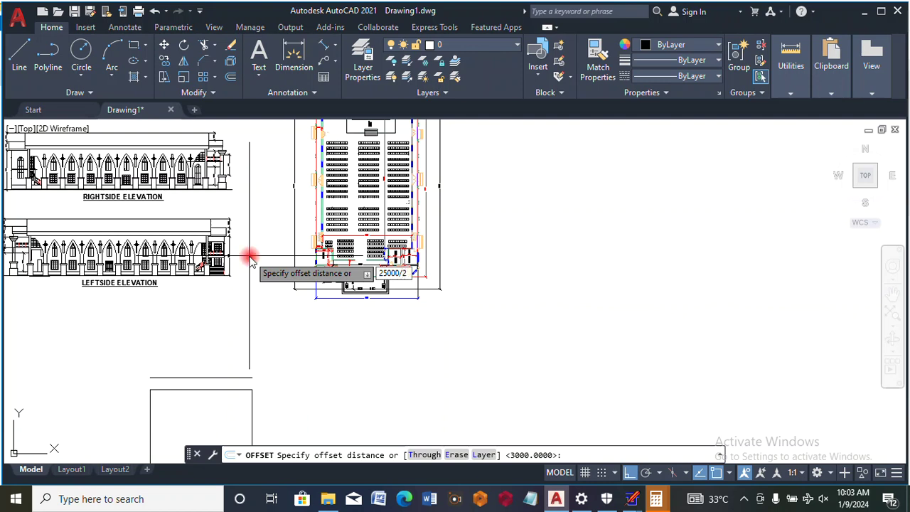
# - Offset the outline's right vertical line inward by 25000/2 to create a centre line
pyautogui.press('Return')
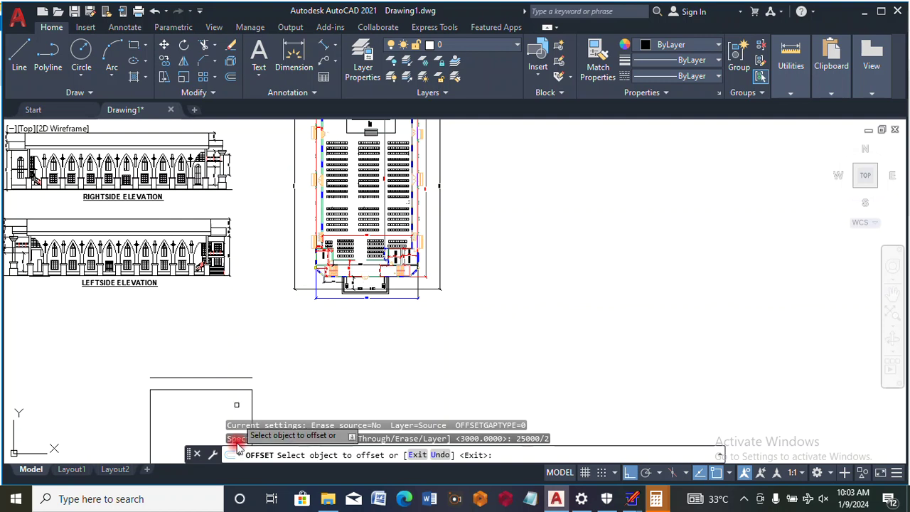
pyautogui.click(253, 405)
pyautogui.click(170, 394)
pyautogui.scroll(5, 206, 409)
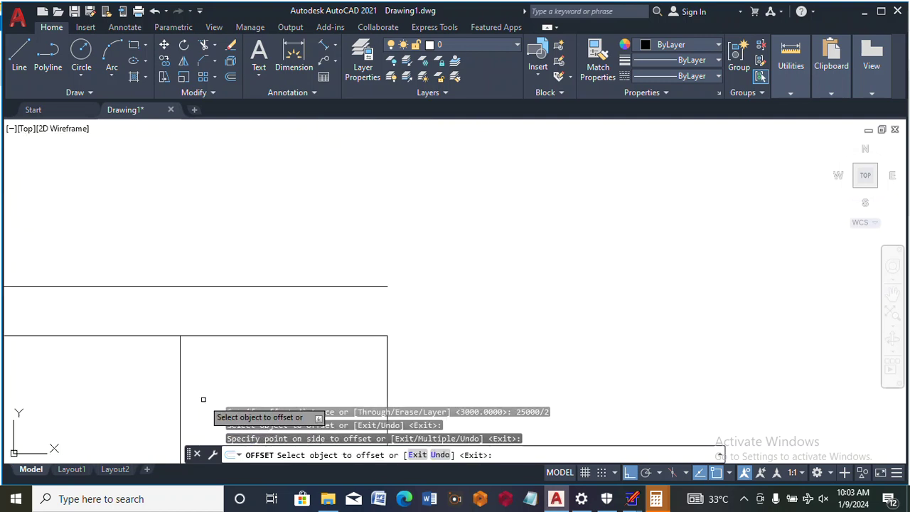
pyautogui.press('Escape')
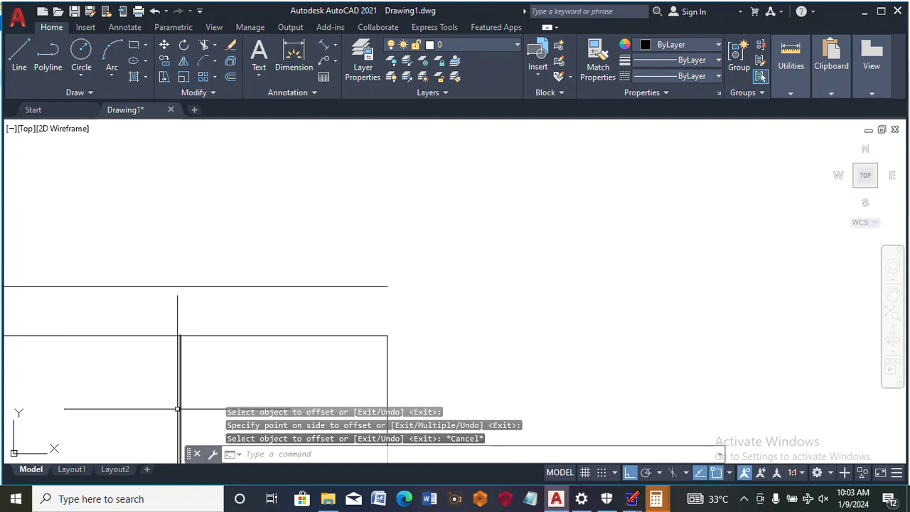
# - Stretch the centre line's upper end straight up past the two horizontal lines
pyautogui.click(179, 403)
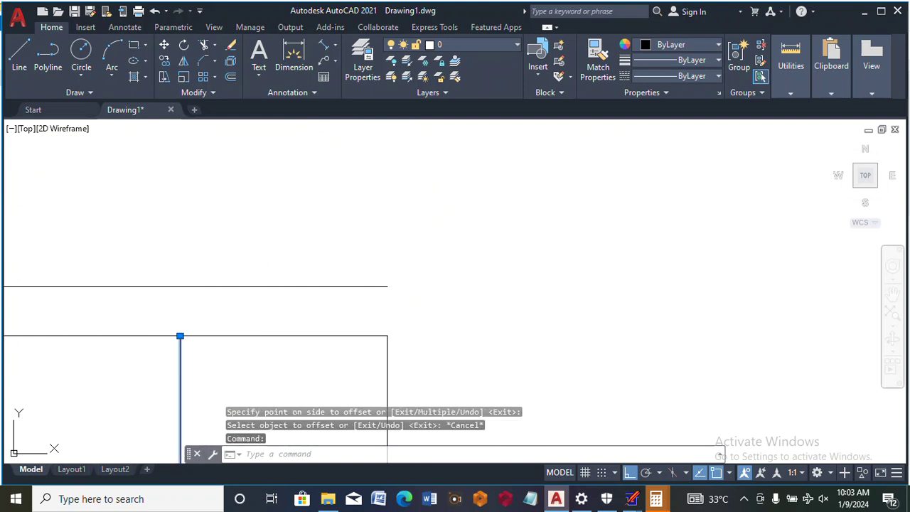
pyautogui.click(180, 336)
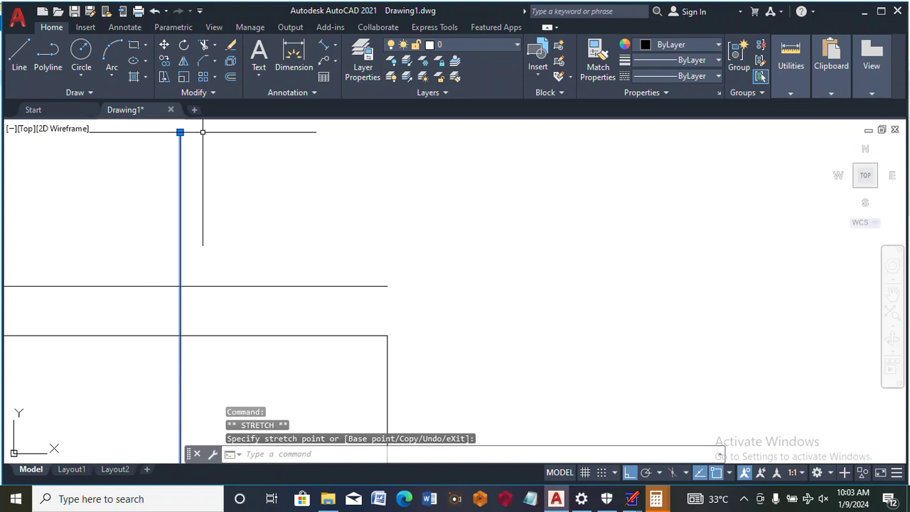
pyautogui.press('Escape')
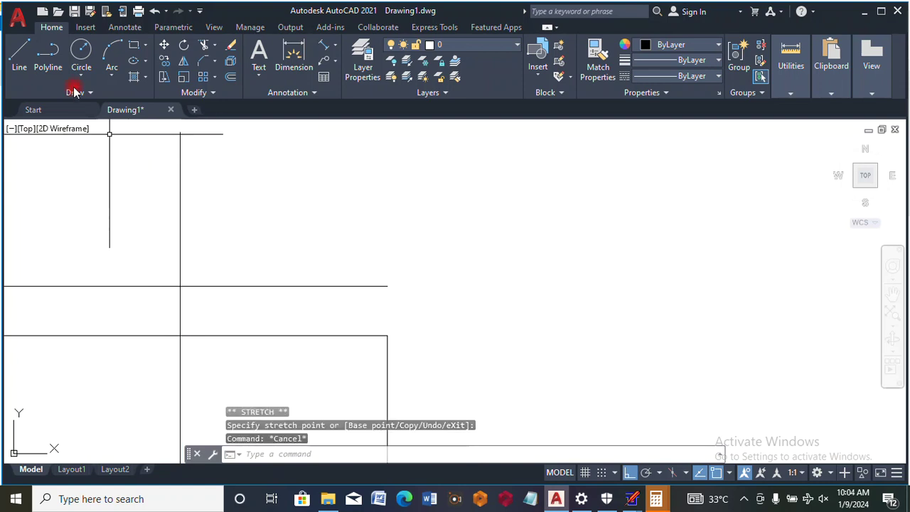
# - Draw two sloping lines from the centre line's intersection with the upper horizontal line down to the outline's left and right upper corners
pyautogui.scroll(-2, 310, 233)
pyautogui.scroll(-2, 311, 235)
pyautogui.press('l')
pyautogui.press('Return')
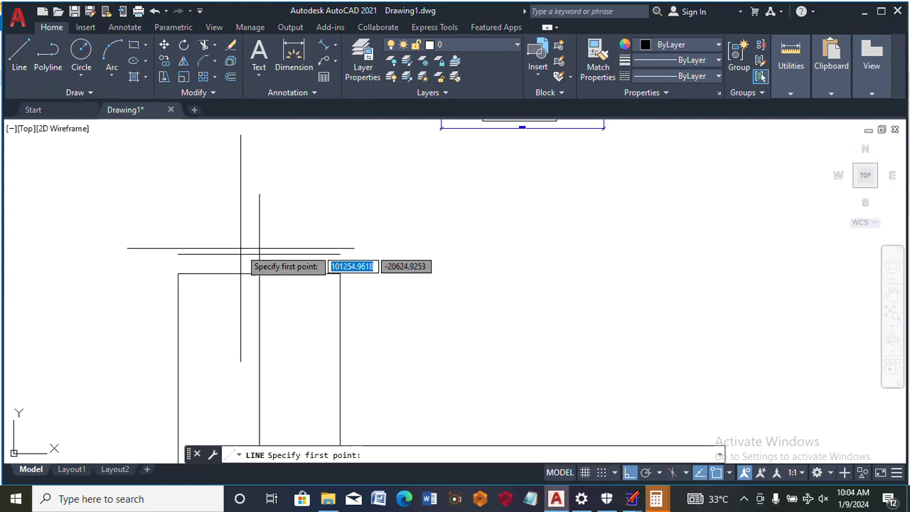
pyautogui.click(259, 254)
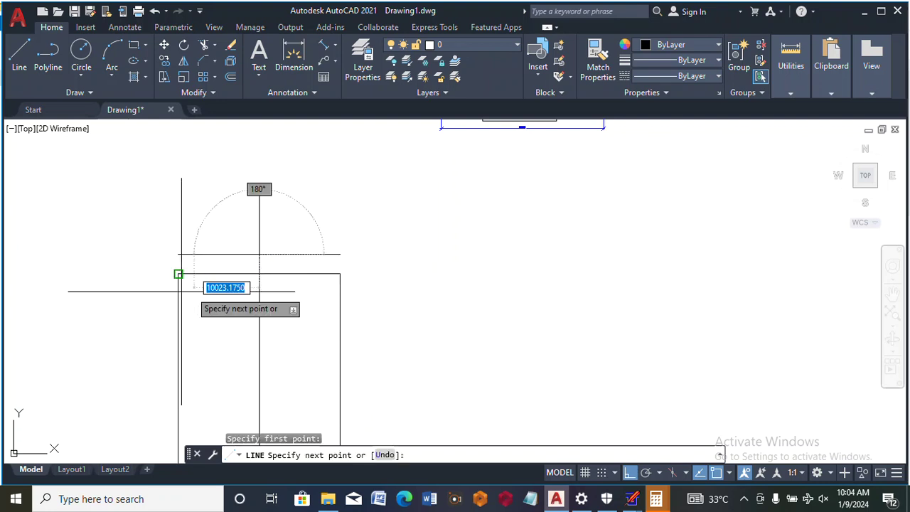
pyautogui.click(179, 274)
pyautogui.press('Escape')
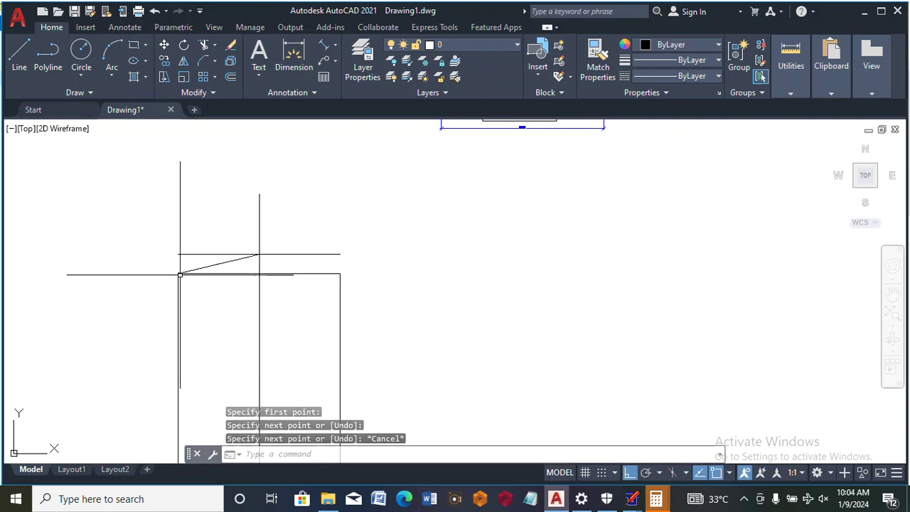
pyautogui.press('Return')
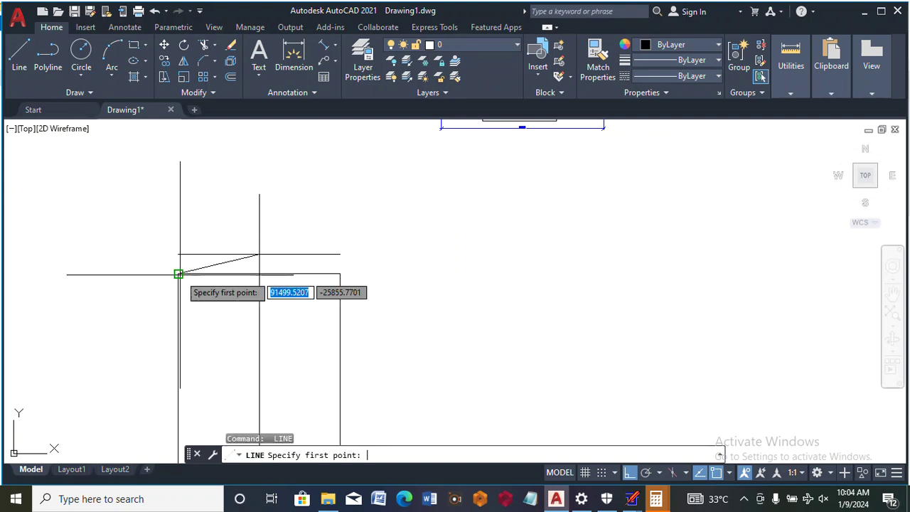
pyautogui.click(260, 253)
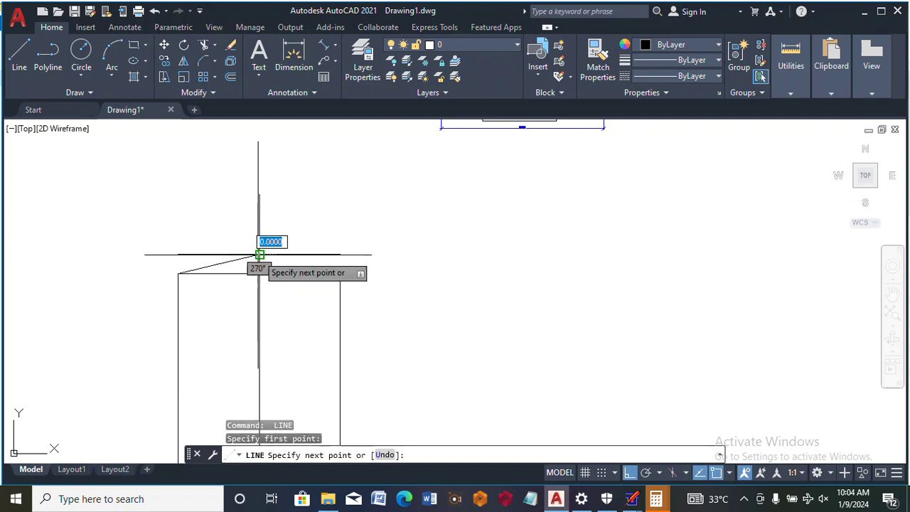
pyautogui.click(341, 274)
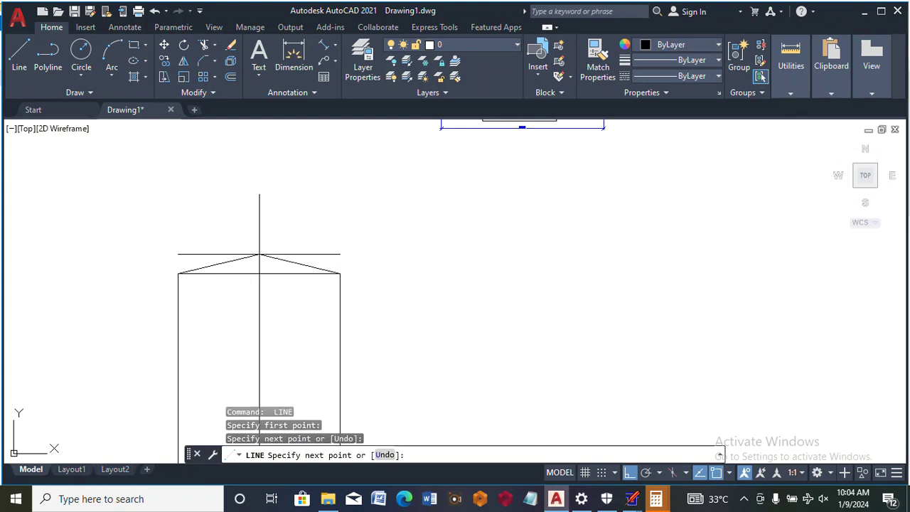
pyautogui.press('Escape')
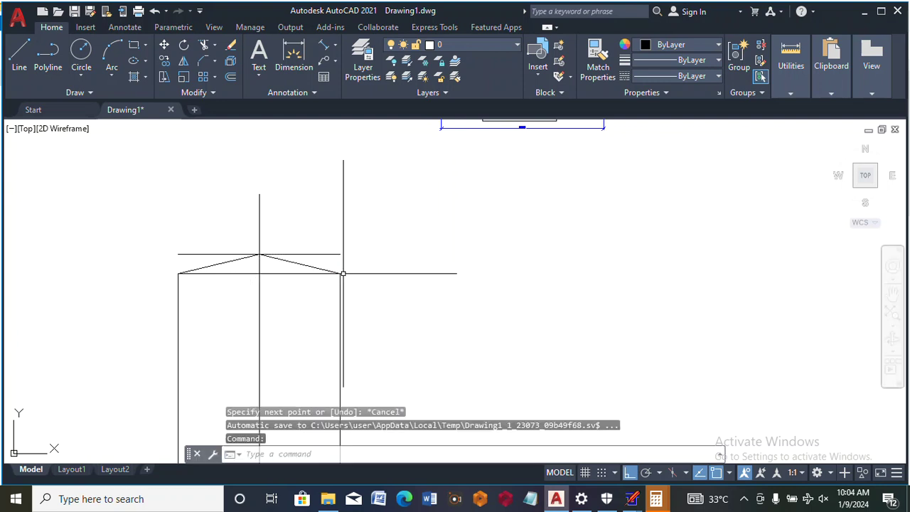
# - Delete the two horizontal lines at the apex and base of the gable
pyautogui.scroll(2, 320, 261)
pyautogui.click(311, 238)
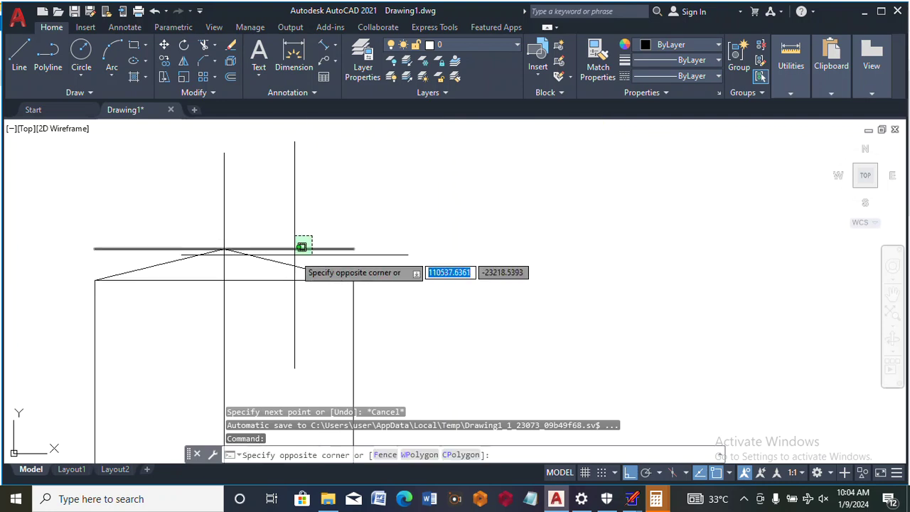
pyautogui.click(295, 253)
pyautogui.press('Delete')
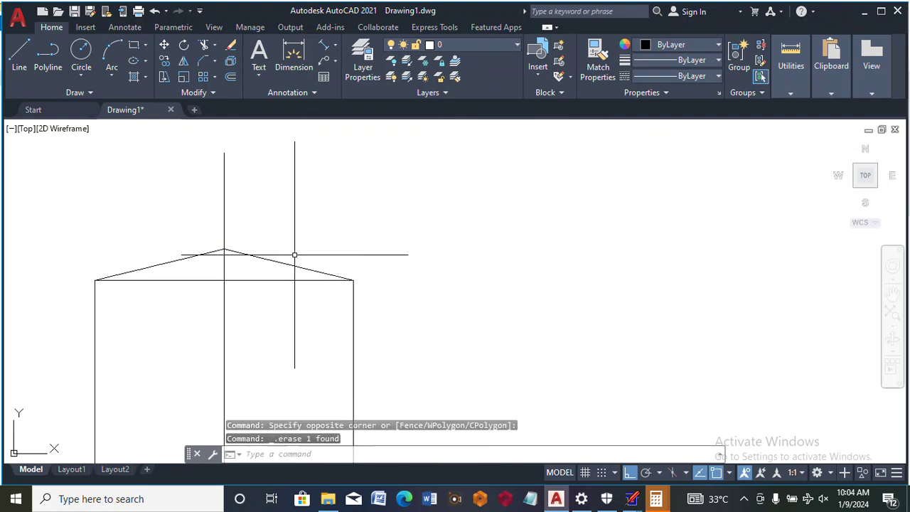
pyautogui.click(269, 280)
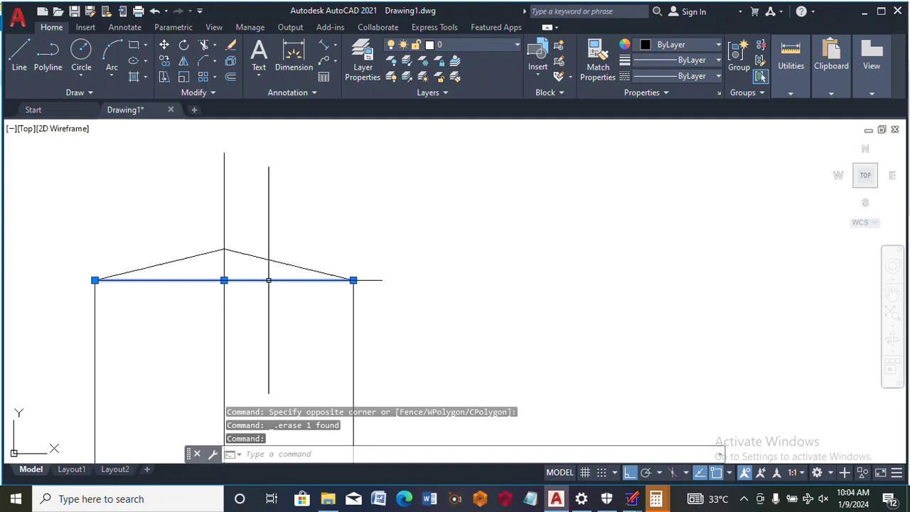
pyautogui.press('Delete')
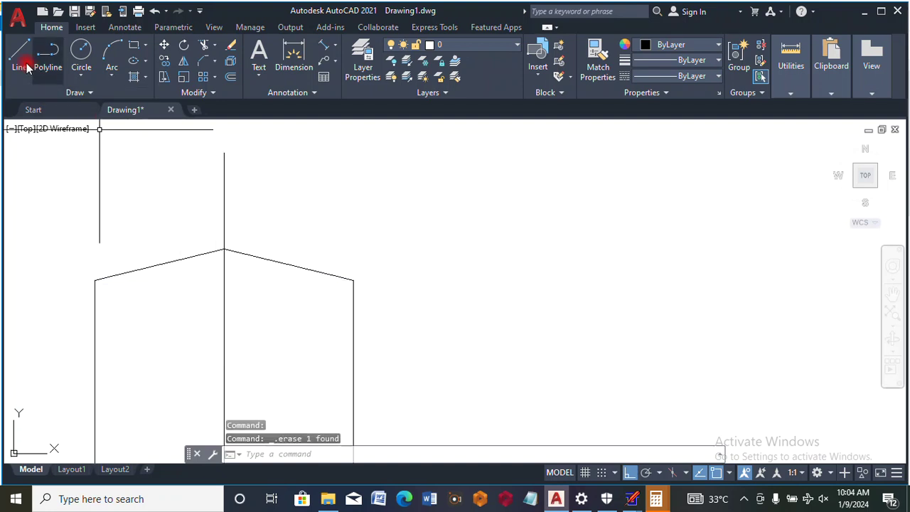
# - Draw a line 1000 outward to the right from the outline's right upper corner, continuing with a short freehand vertical segment upward
pyautogui.write('l')
pyautogui.press('Return')
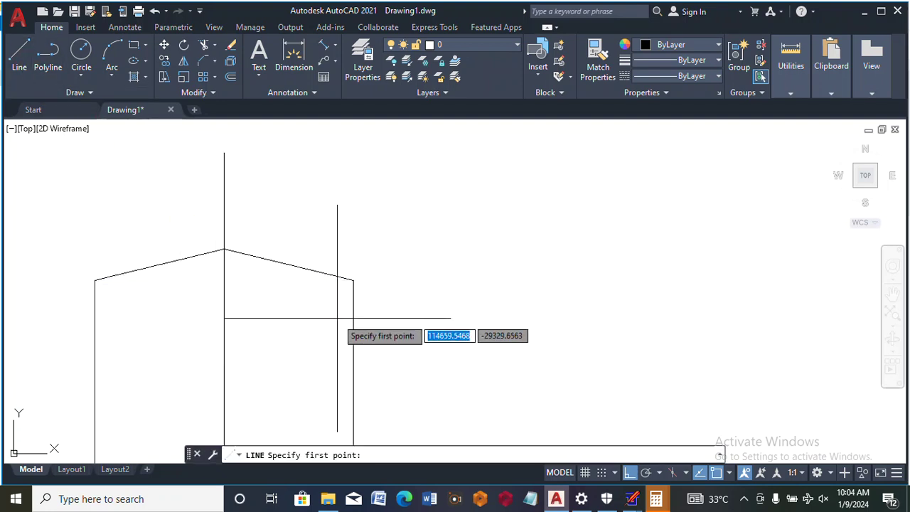
pyautogui.click(354, 281)
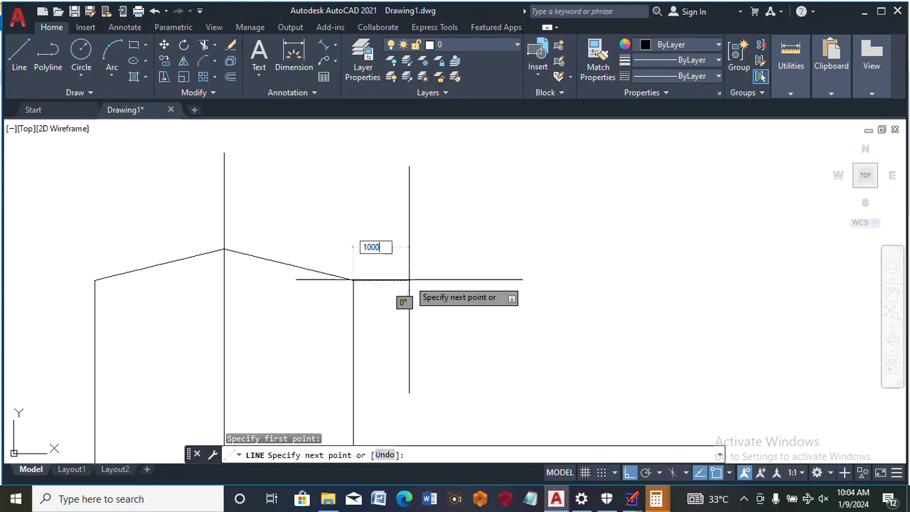
pyautogui.write('1000')
pyautogui.press('Return')
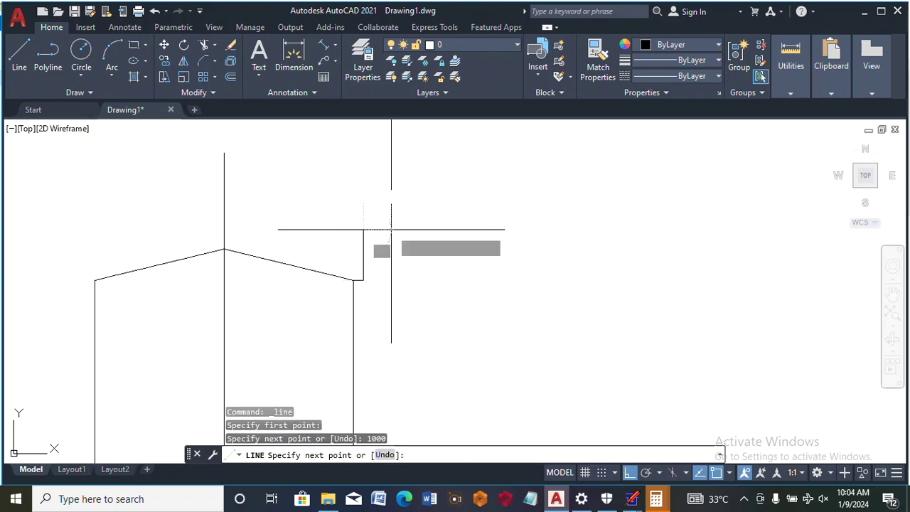
pyautogui.click(388, 228)
pyautogui.press('Escape')
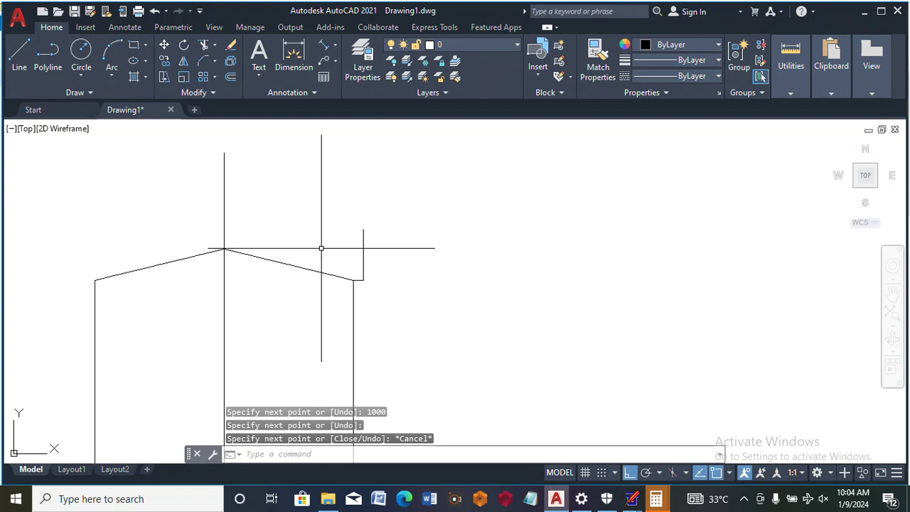
# - Draw a line 1000 outward to the left from the outline's left upper corner, continuing with a short freehand vertical segment upward
pyautogui.press('Return')
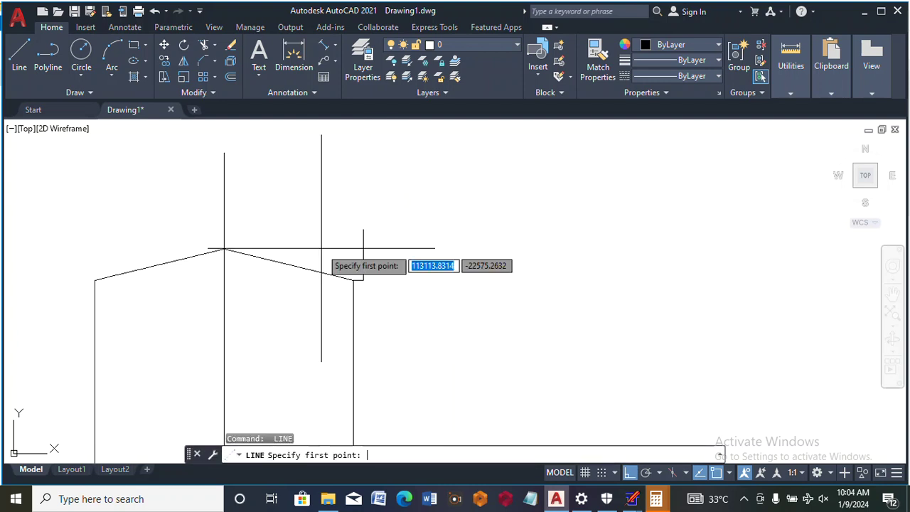
pyautogui.click(95, 280)
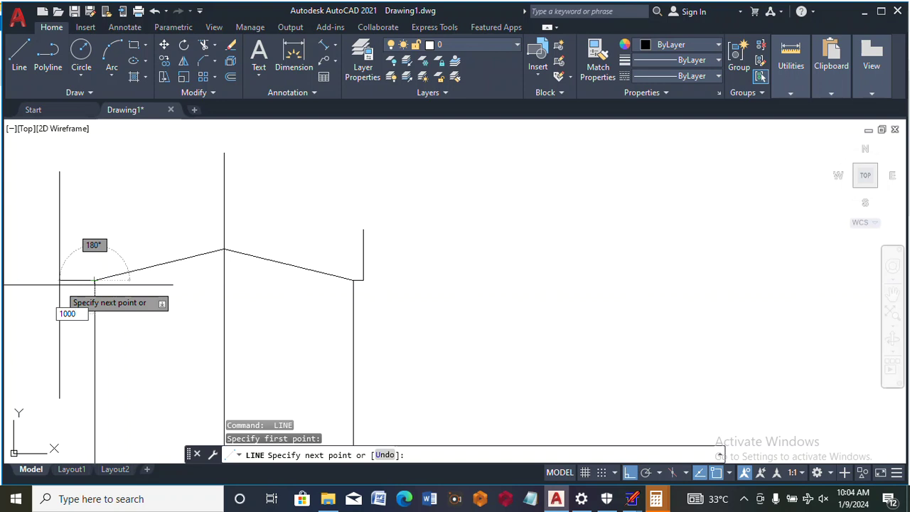
pyautogui.press('Return')
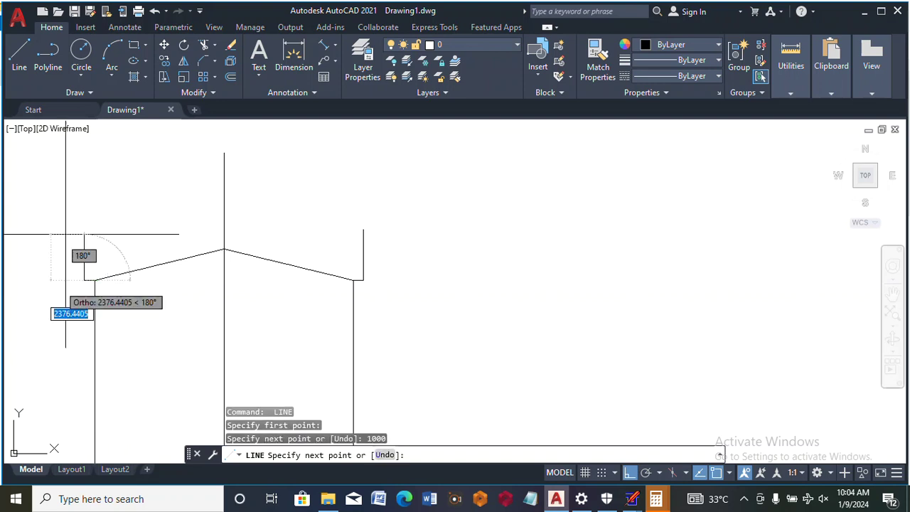
pyautogui.click(69, 210)
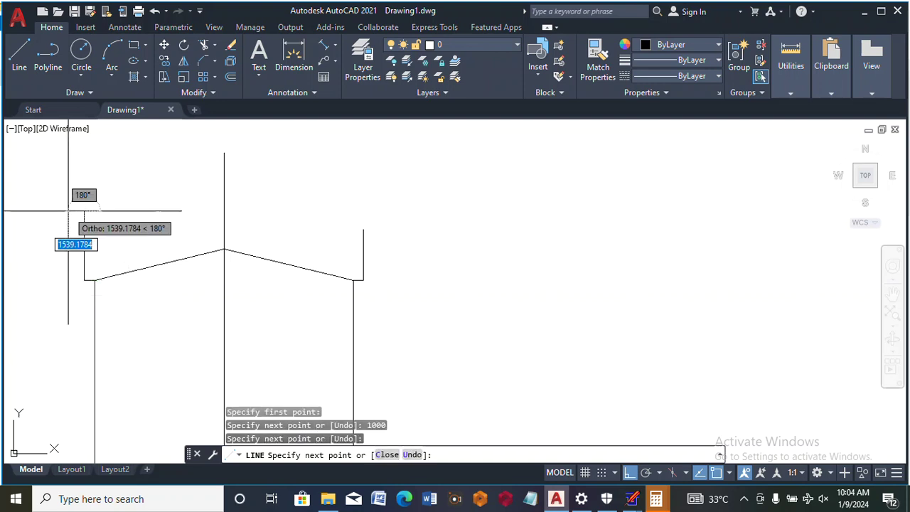
pyautogui.press('Escape')
pyautogui.press('space')
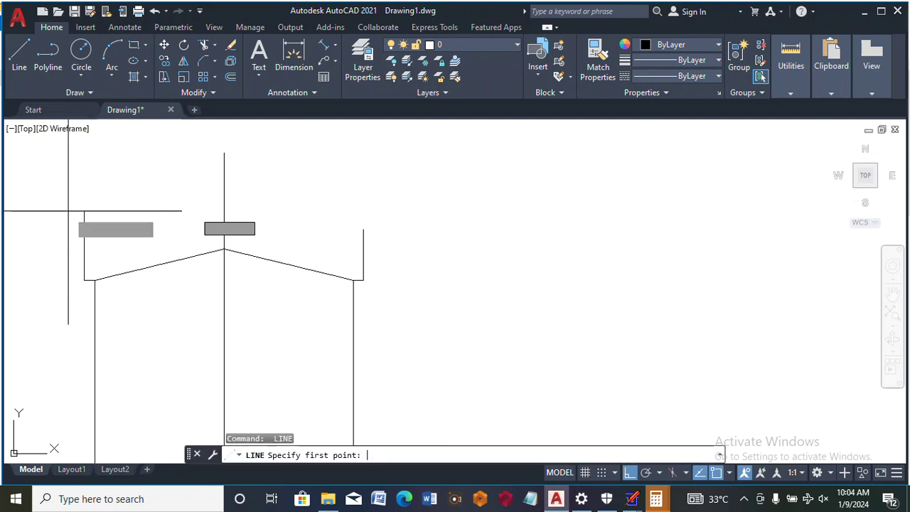
pyautogui.press('Escape')
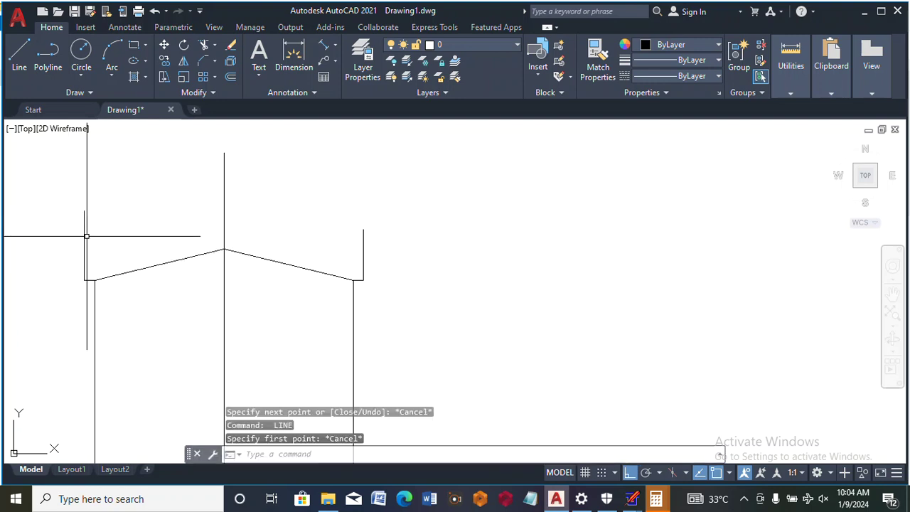
# - Offset both sloping gable lines upward by 1000
pyautogui.click(228, 78)
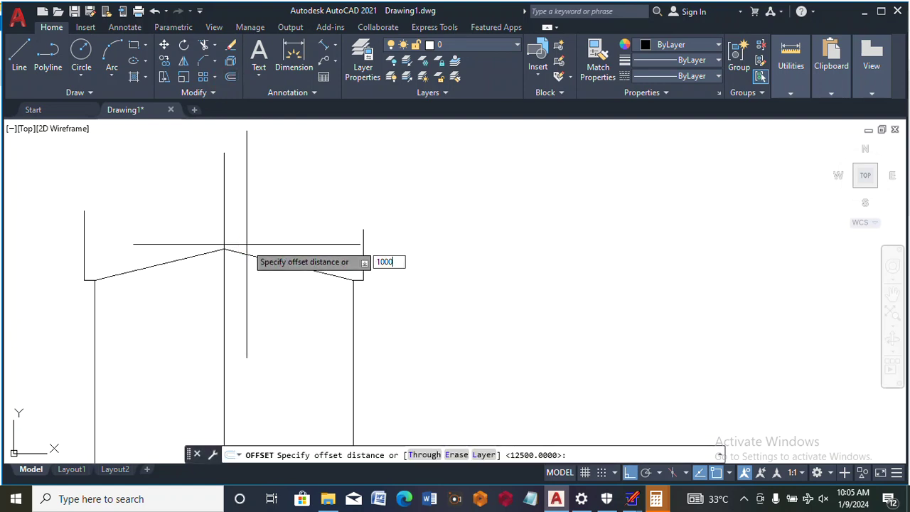
pyautogui.press('Return')
pyautogui.click(224, 250)
pyautogui.click(237, 210)
pyautogui.scroll(4, 222, 252)
pyautogui.click(212, 241)
pyautogui.click(242, 212)
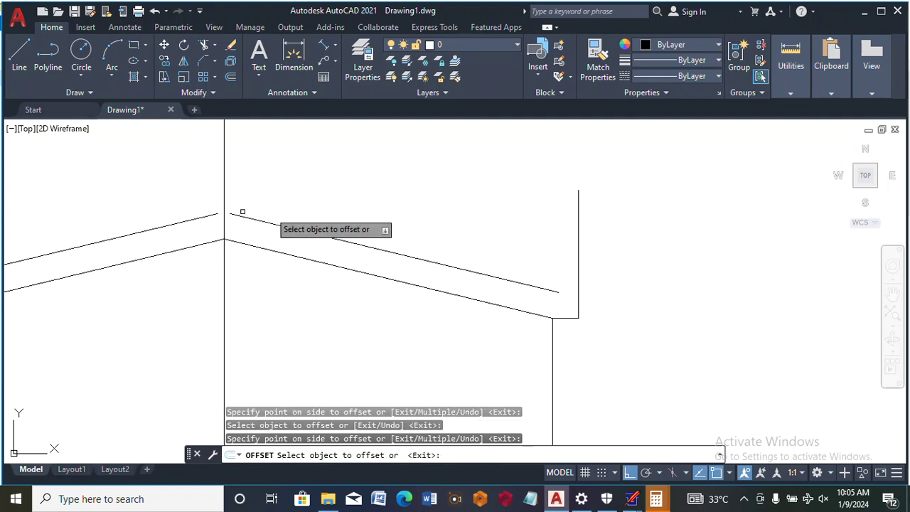
# - Join the two upper sloping lines at the apex with Chamfer and extend their outer ends to the short side verticals
pyautogui.scroll(-4, 242, 212)
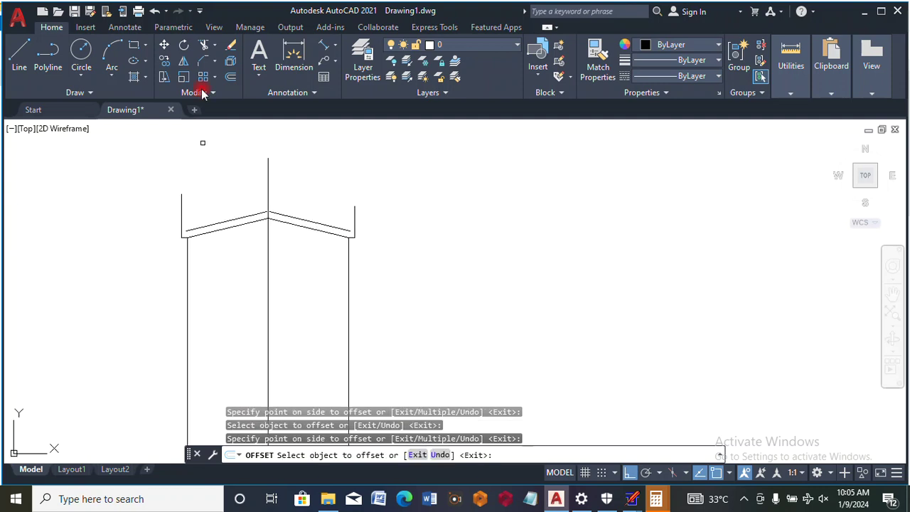
pyautogui.scroll(3, 271, 196)
pyautogui.click(254, 201)
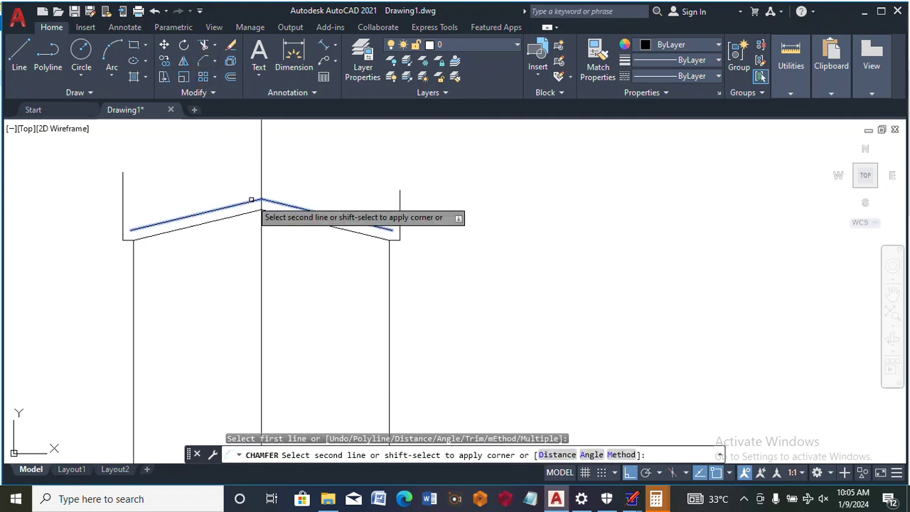
pyautogui.click(256, 201)
pyautogui.click(215, 45)
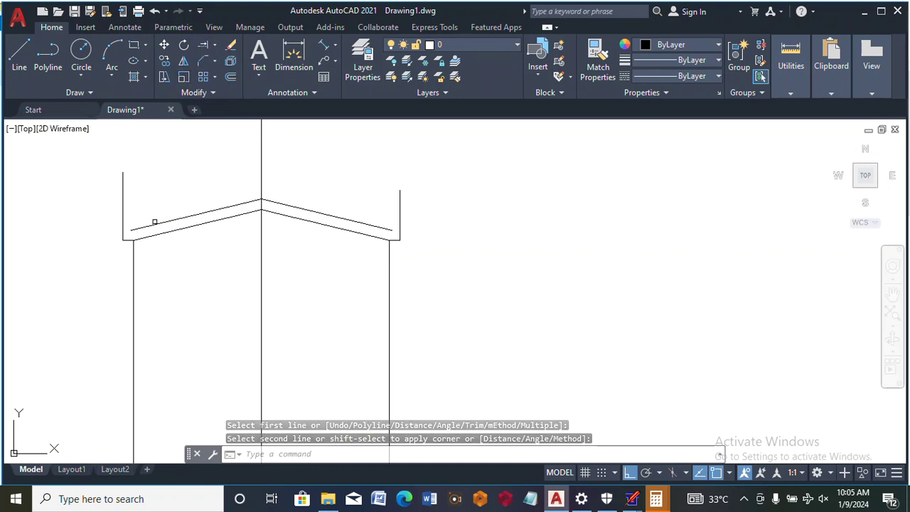
pyautogui.click(152, 225)
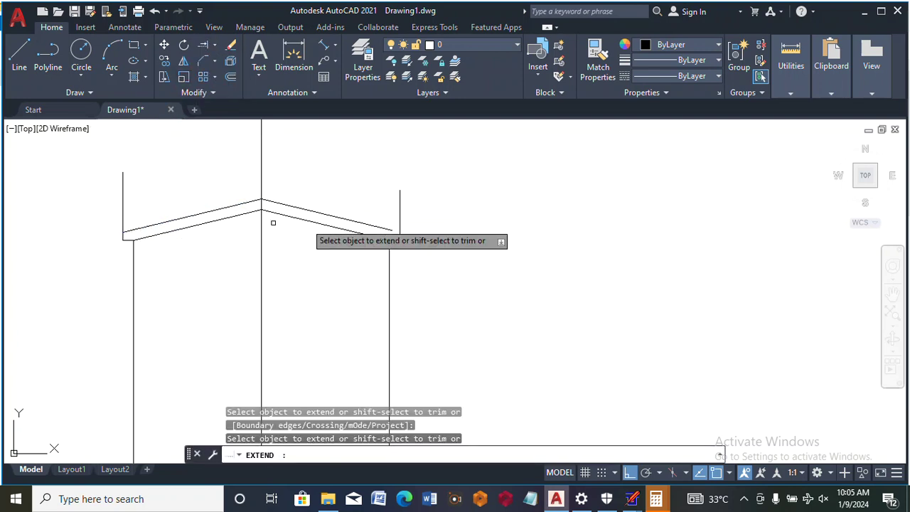
pyautogui.click(385, 229)
# - Trim the side verticals above the upper sloping lines and remove the outline's left and right vertical lines below the roof band
pyautogui.click(216, 45)
pyautogui.click(218, 66)
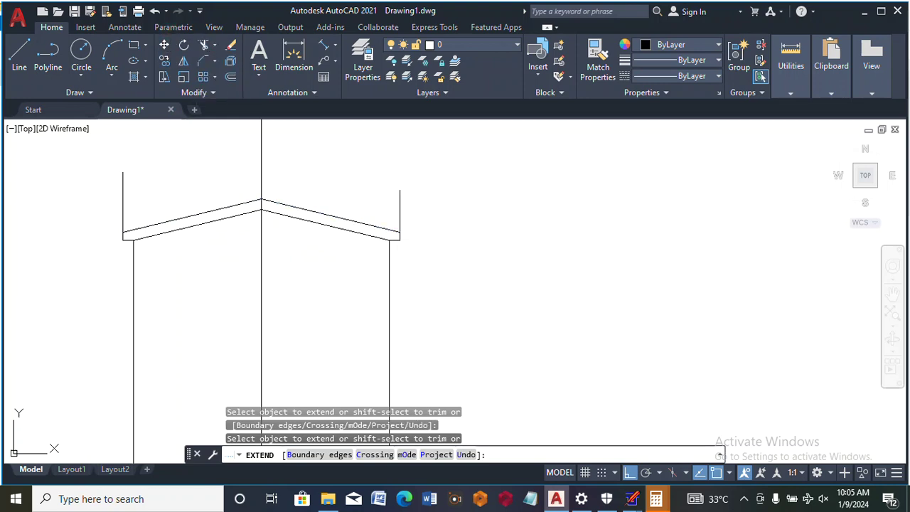
pyautogui.click(154, 190)
pyautogui.click(96, 207)
pyautogui.click(145, 277)
pyautogui.click(114, 270)
pyautogui.press('Return')
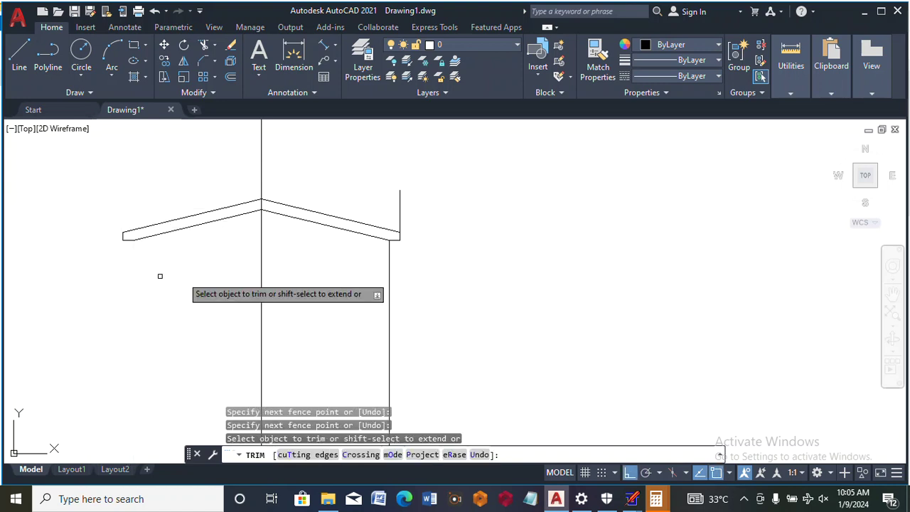
pyautogui.click(391, 278)
pyautogui.click(406, 198)
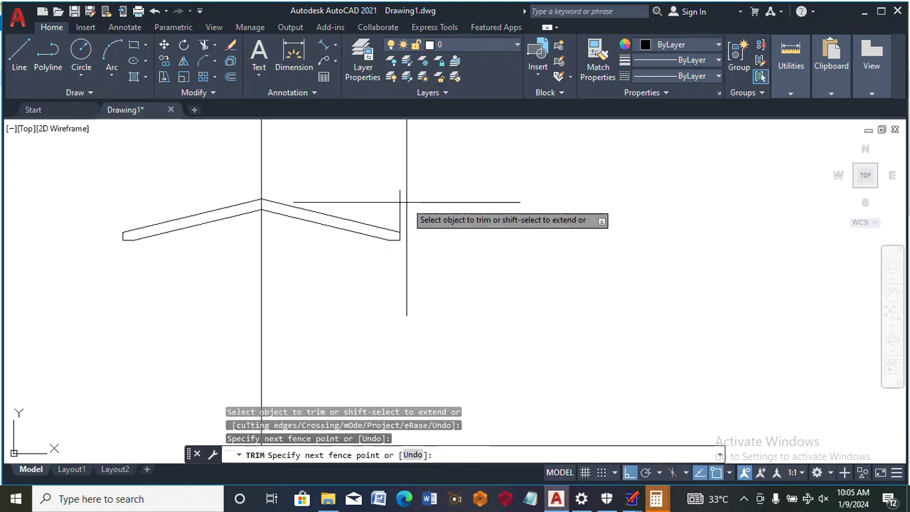
pyautogui.click(367, 203)
pyautogui.press('Return')
pyautogui.scroll(6, 150, 206)
pyautogui.rightClick(185, 206)
pyautogui.click(201, 210)
# - Offset the centre line repeatedly to the left at a distance of 12500/12, making twelve verticals out to the roof band's lower left corner
pyautogui.scroll(-5, 206, 216)
pyautogui.scroll(4, 251, 218)
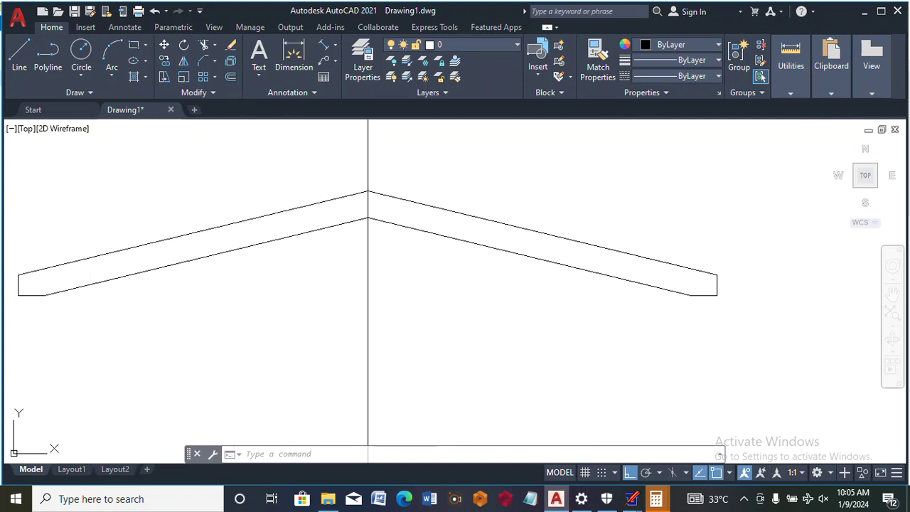
pyautogui.click(231, 77)
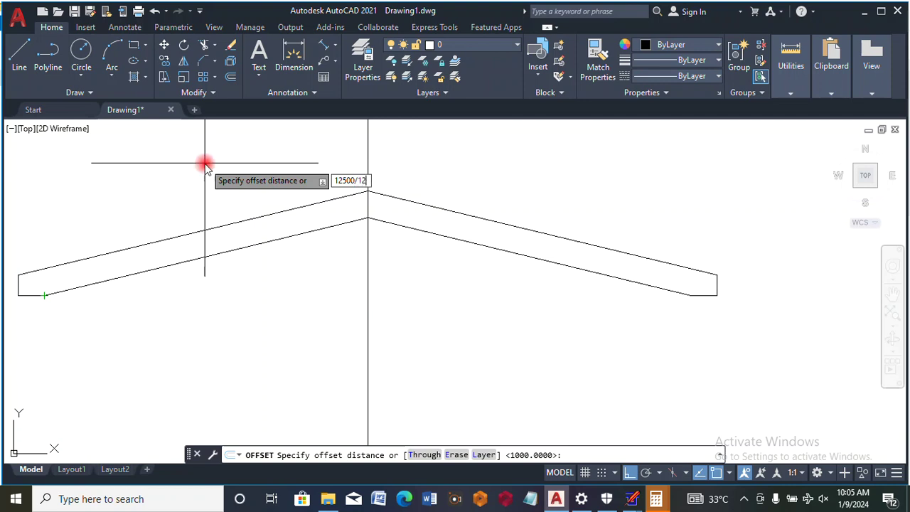
pyautogui.press('Return')
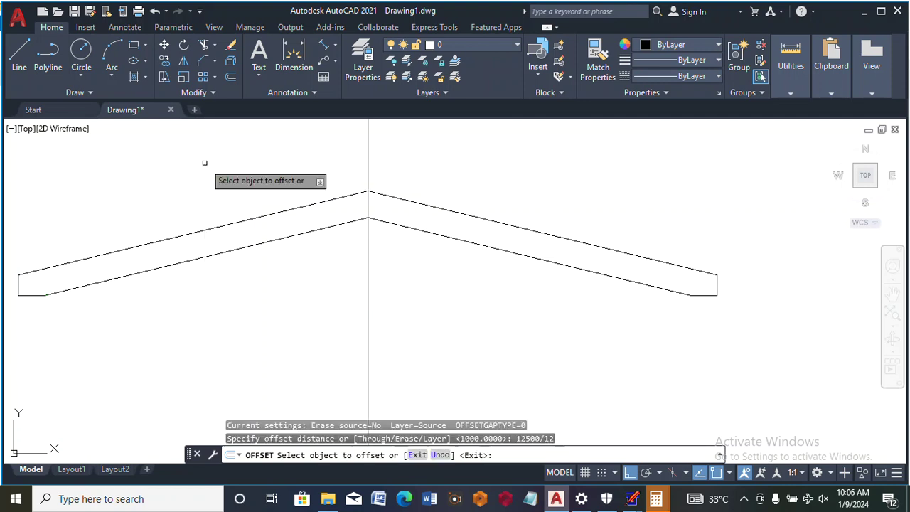
pyautogui.click(368, 165)
pyautogui.click(256, 175)
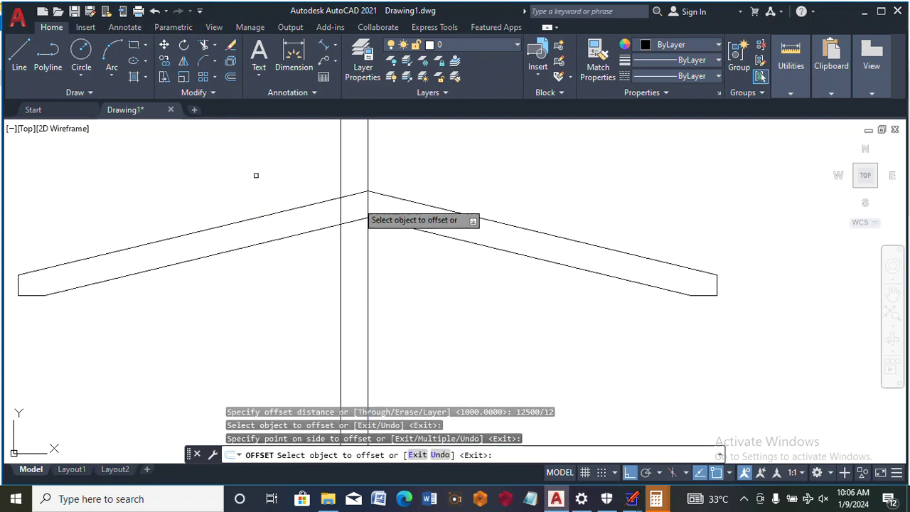
pyautogui.click(341, 172)
pyautogui.click(300, 203)
pyautogui.click(313, 167)
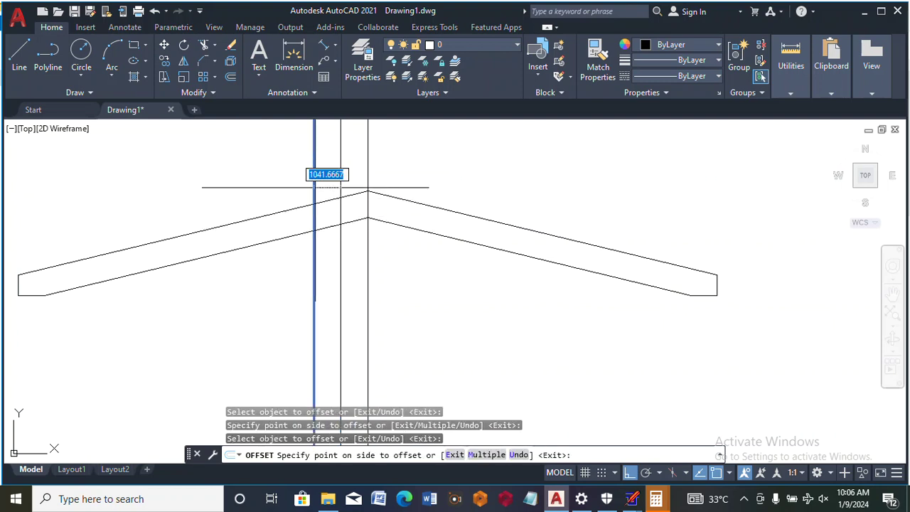
pyautogui.click(254, 208)
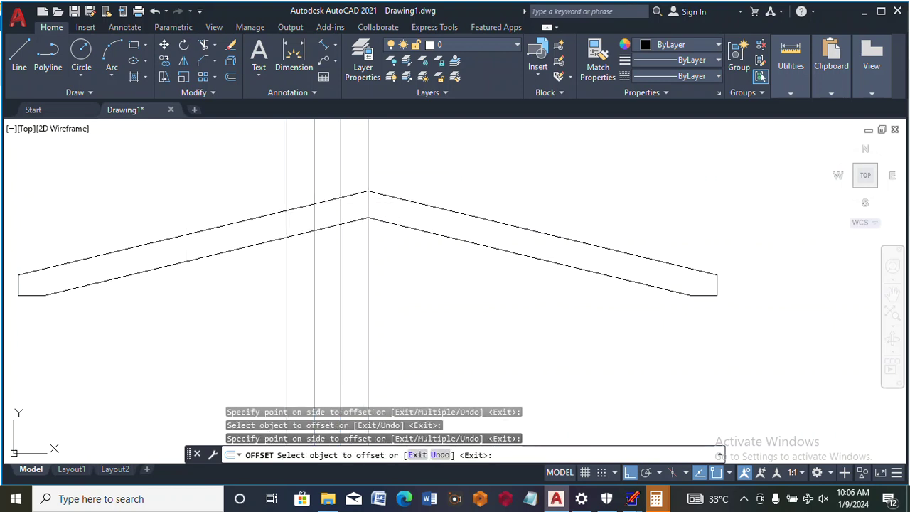
pyautogui.click(287, 191)
pyautogui.click(203, 209)
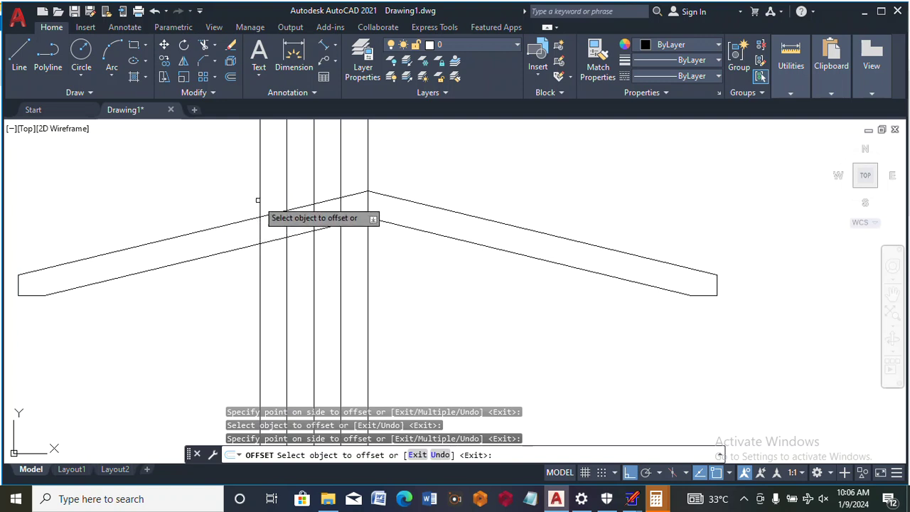
pyautogui.click(260, 199)
pyautogui.click(187, 208)
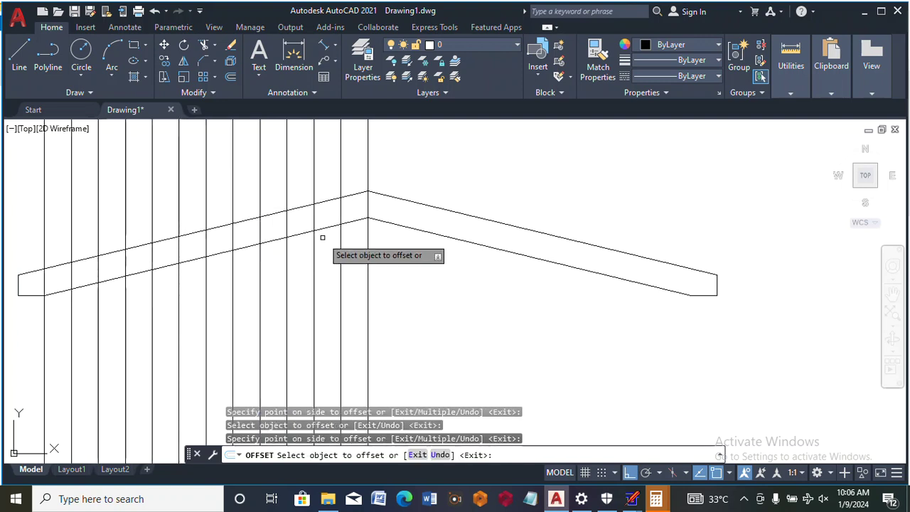
# - Offset the centre line repeatedly to the right at the same 12500/12 spacing, making twelve verticals out to the roof band's lower right corner
pyautogui.click(369, 169)
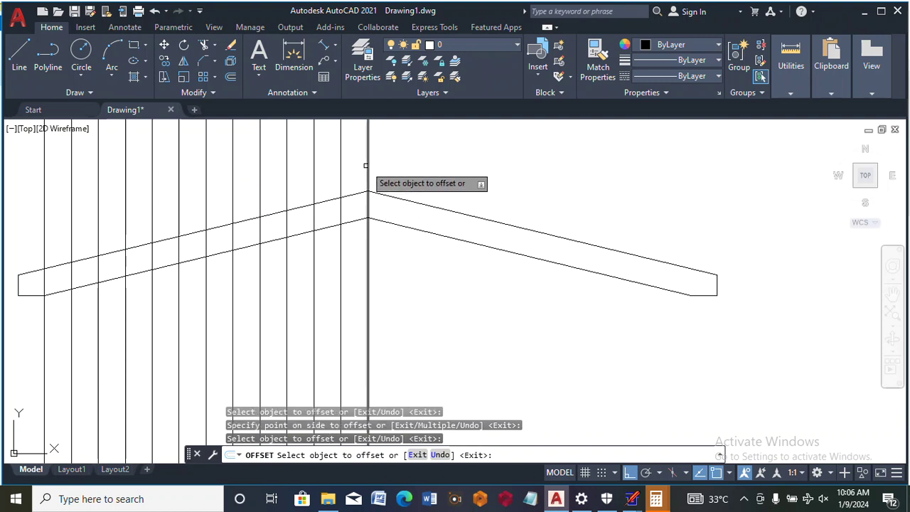
pyautogui.click(369, 165)
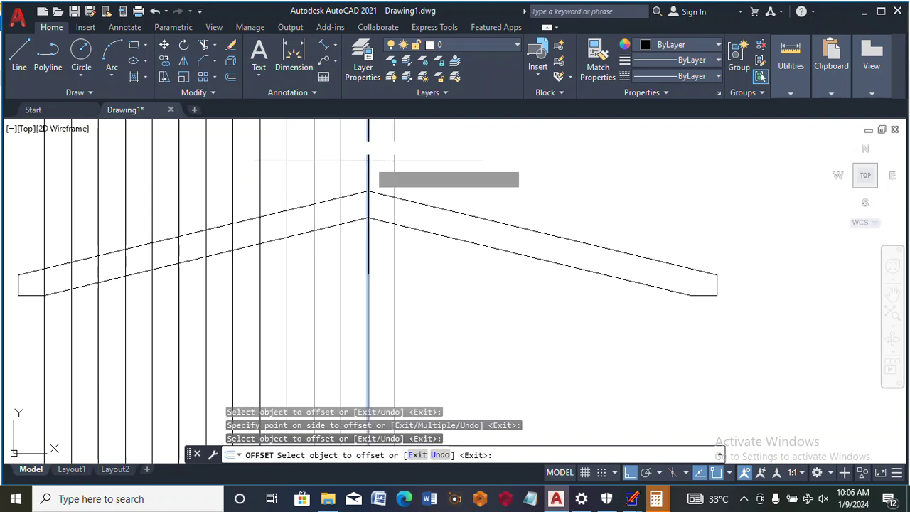
pyautogui.click(415, 198)
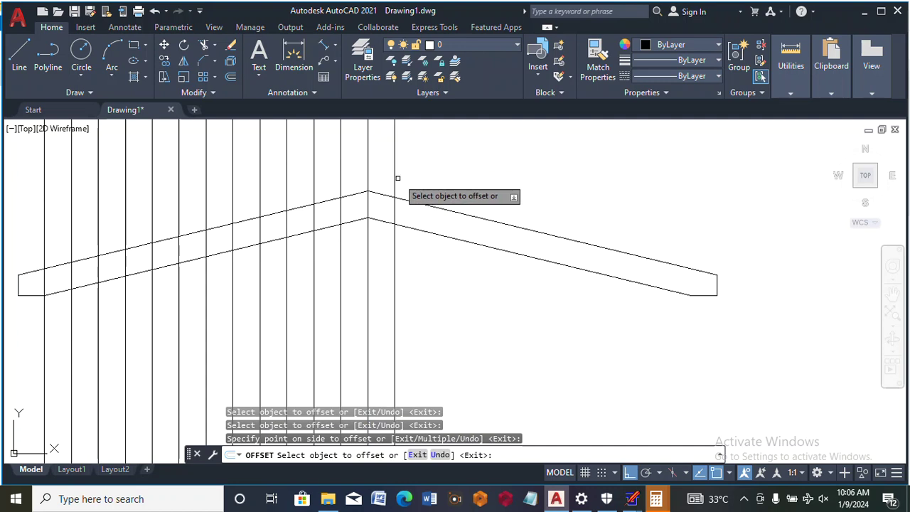
pyautogui.click(394, 178)
pyautogui.click(452, 206)
pyautogui.click(421, 192)
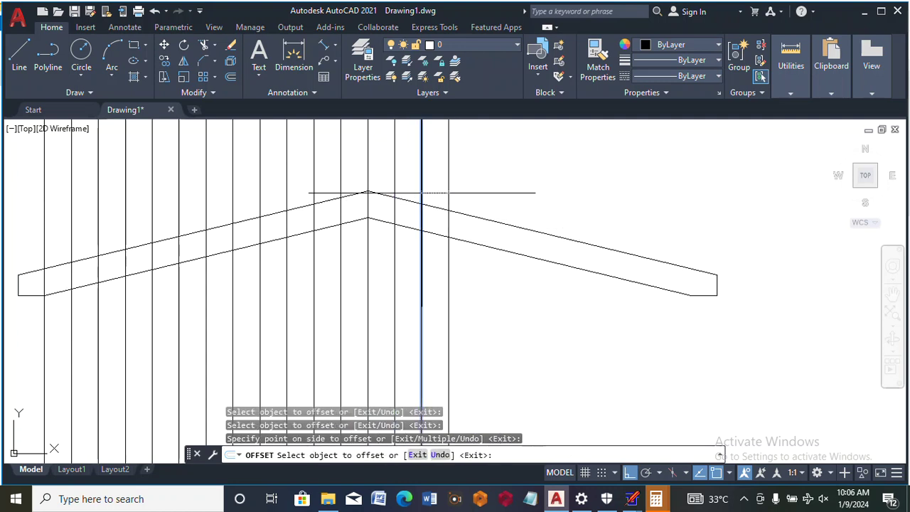
pyautogui.click(460, 221)
pyautogui.click(449, 207)
pyautogui.click(540, 212)
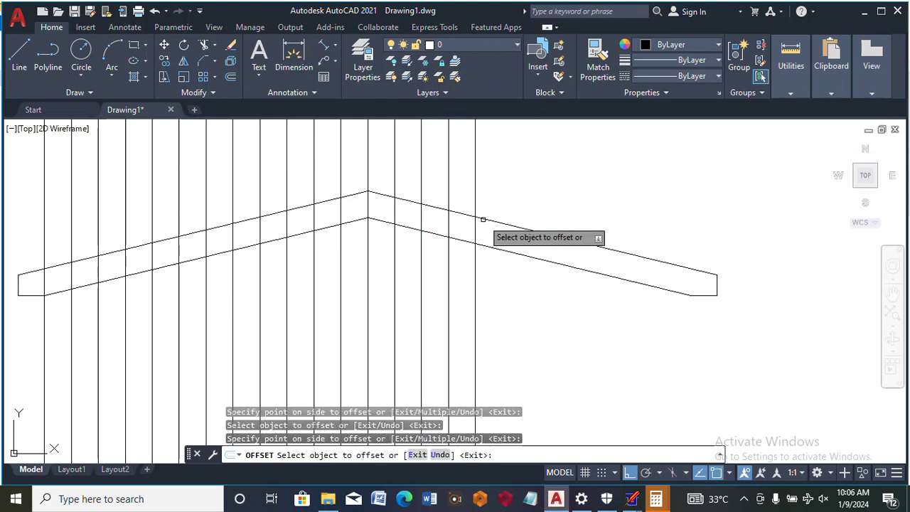
pyautogui.click(476, 198)
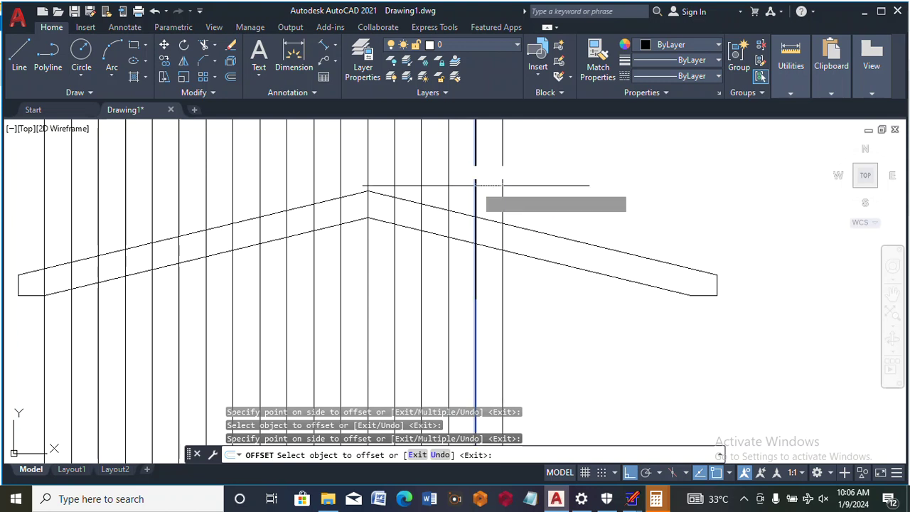
pyautogui.click(540, 211)
pyautogui.click(502, 202)
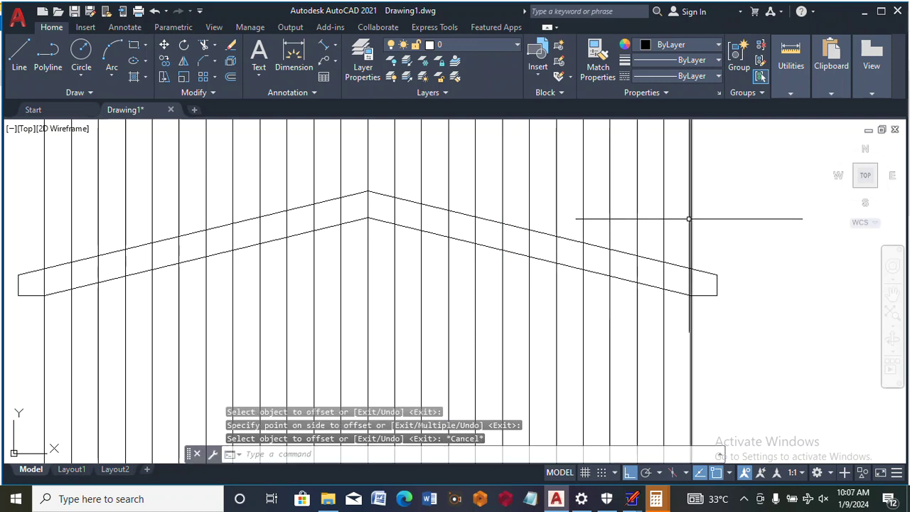
# - Set the current colour to Red and start a zigzag polyline at the roof band's lower-left corner, ending atop the first division vertical
pyautogui.click(685, 47)
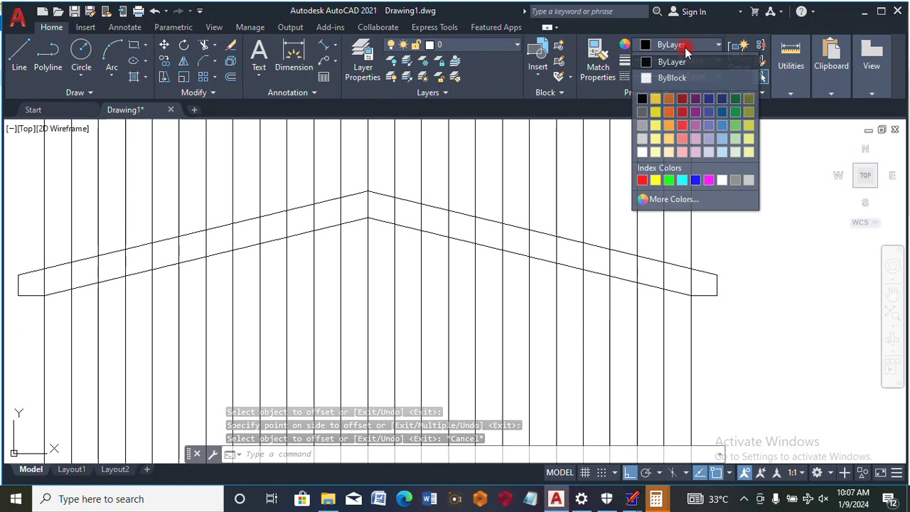
pyautogui.click(643, 181)
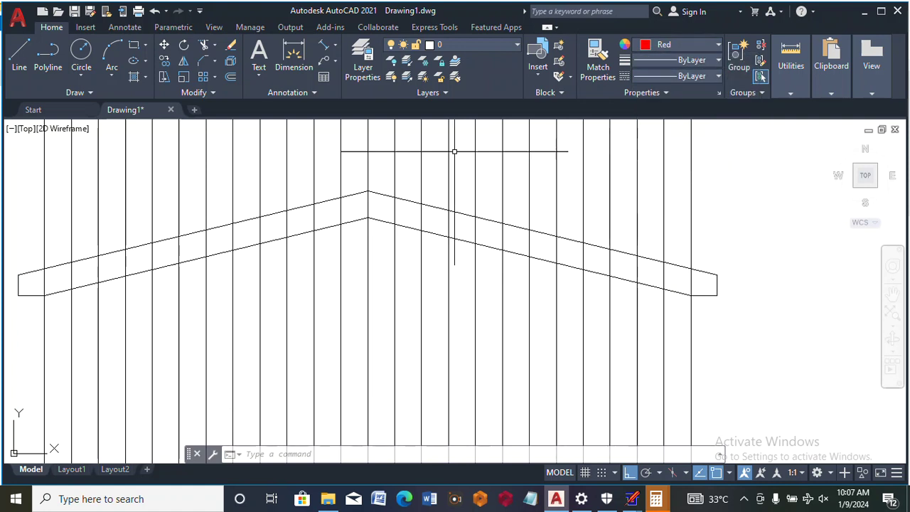
pyautogui.click(48, 68)
pyautogui.scroll(6, 21, 288)
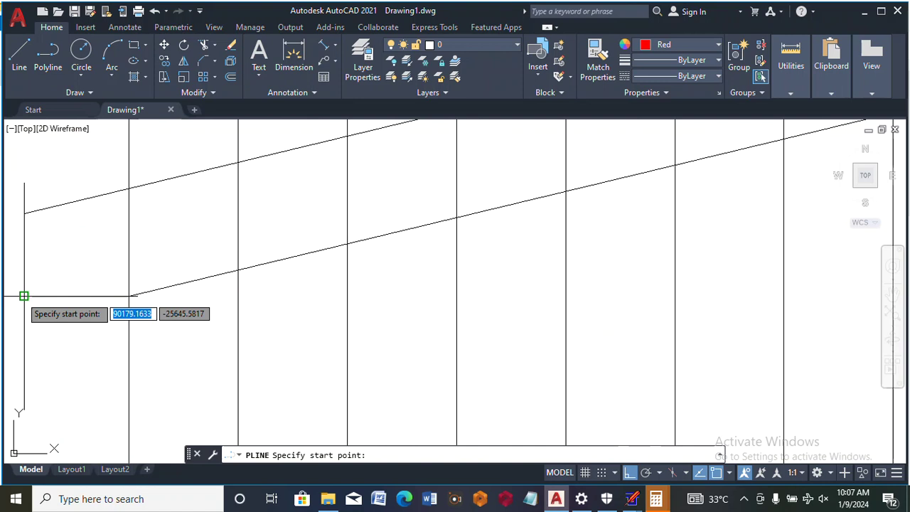
pyautogui.click(23, 297)
pyautogui.click(24, 213)
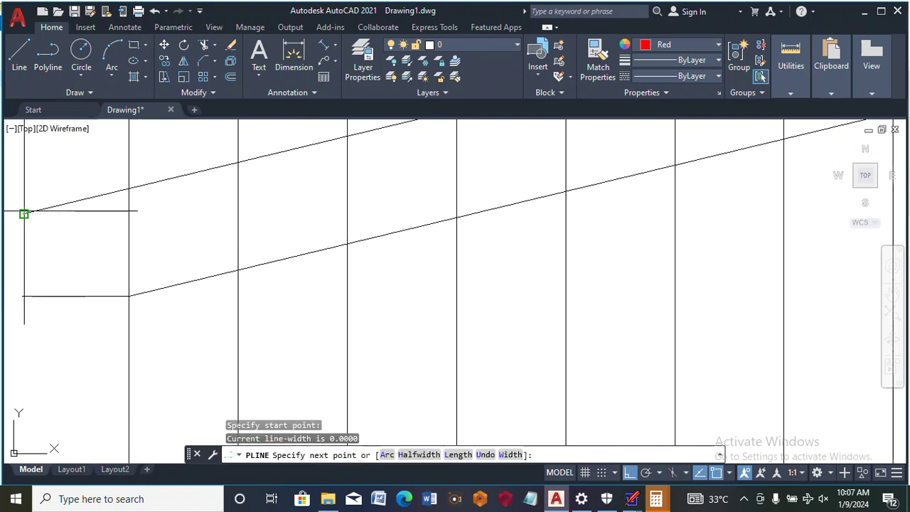
pyautogui.click(129, 296)
pyautogui.click(129, 296)
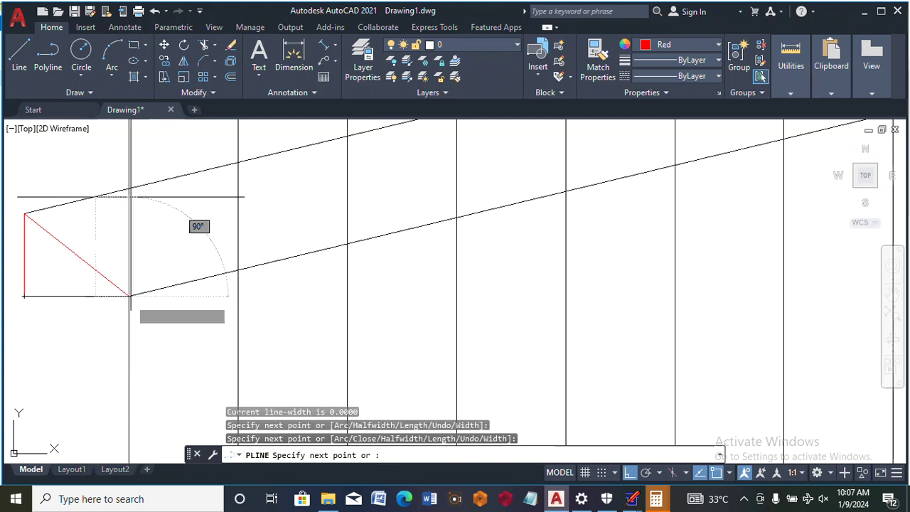
pyautogui.click(129, 187)
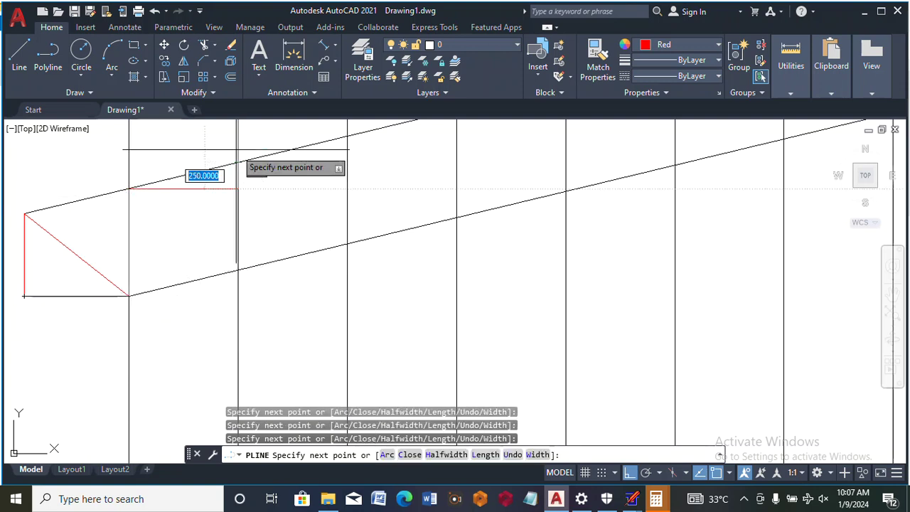
# - Continue the red zigzag with Ortho off, up each vertical and diagonally down to the next, reaching the fourth vertical's foot
pyautogui.click(237, 173)
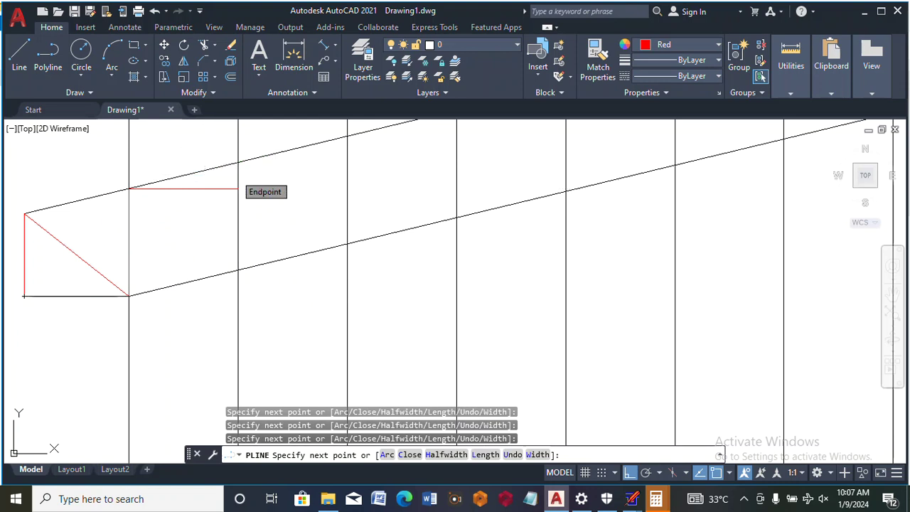
pyautogui.hotkey('ctrl', 'z')
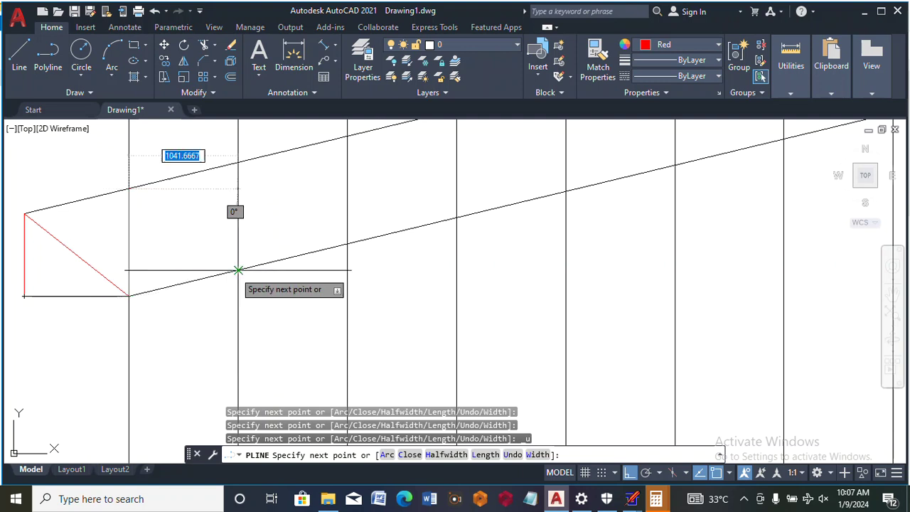
pyautogui.click(238, 270)
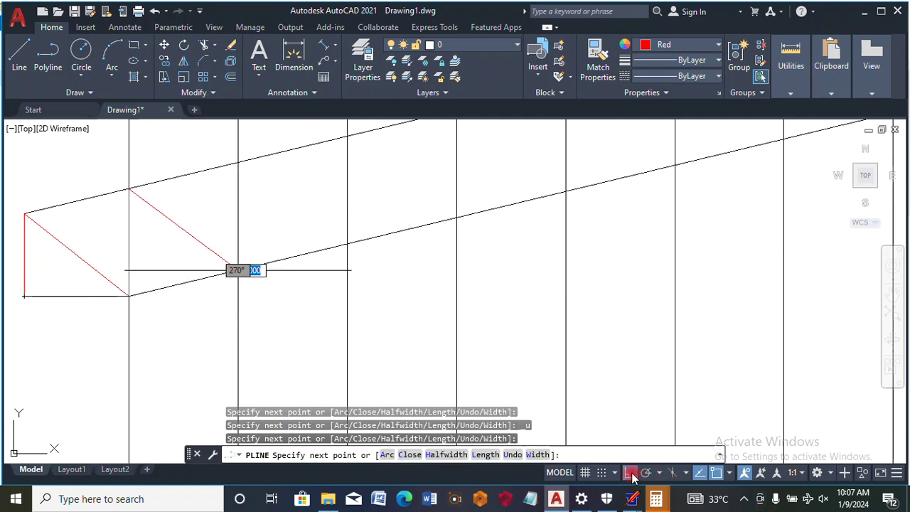
pyautogui.click(238, 162)
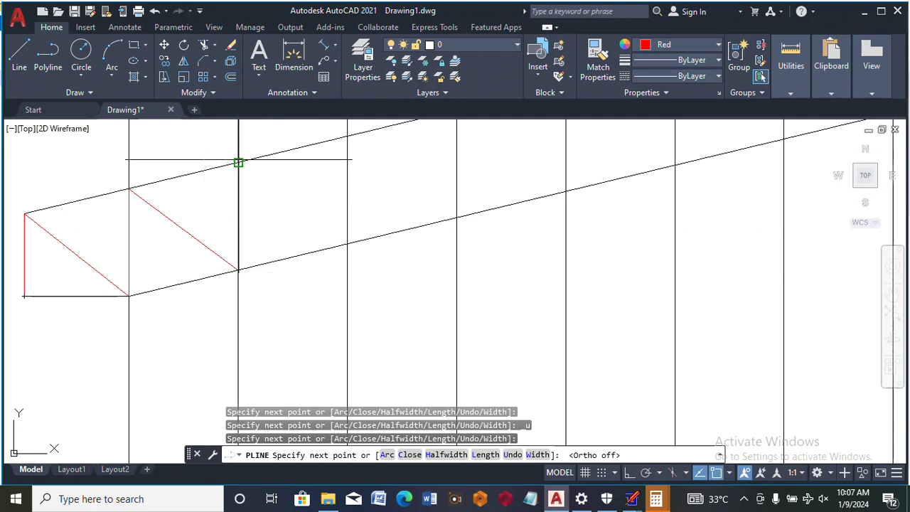
pyautogui.click(348, 245)
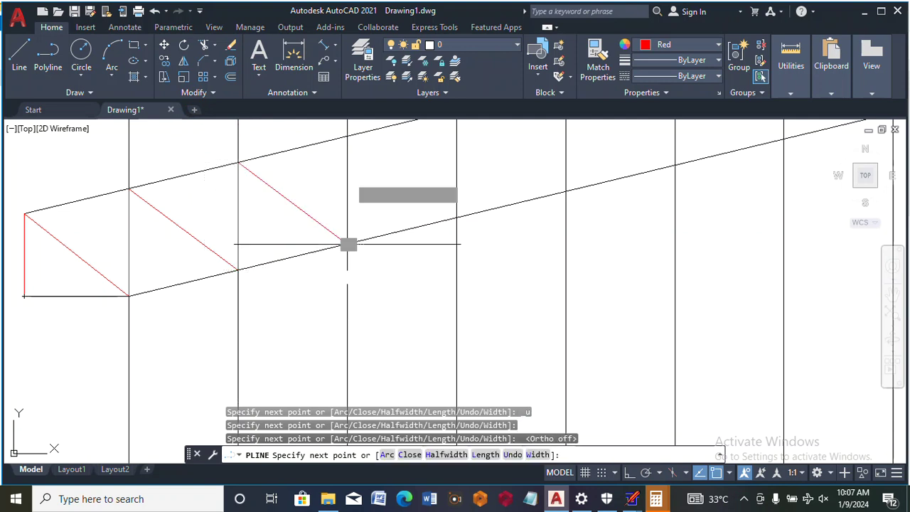
pyautogui.click(348, 136)
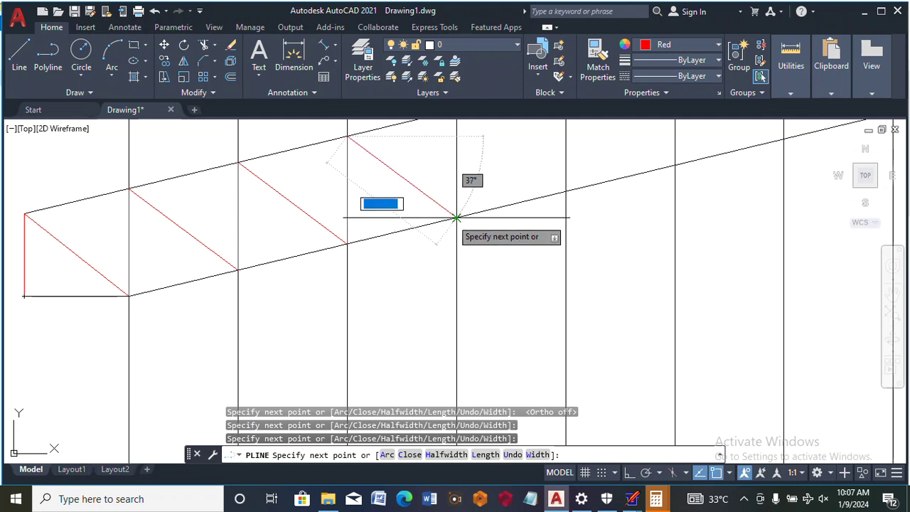
pyautogui.click(457, 218)
# - Extend the red zigzag through the fifth bay and up the sixth vertical to the upper chord
pyautogui.scroll(-2, 396, 242)
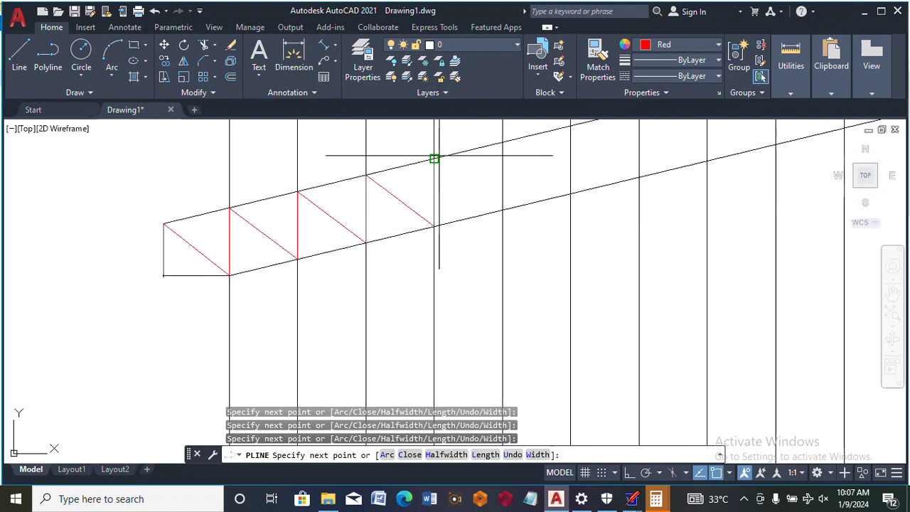
pyautogui.click(433, 158)
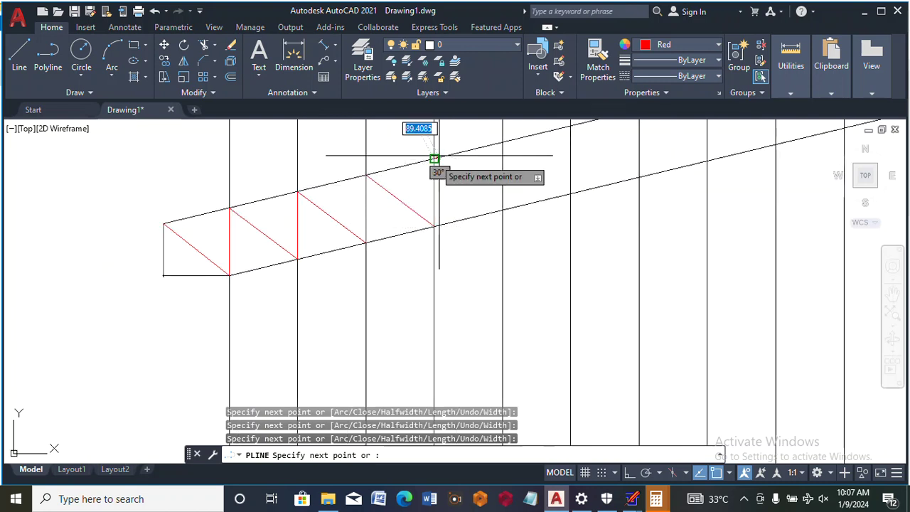
pyautogui.click(502, 210)
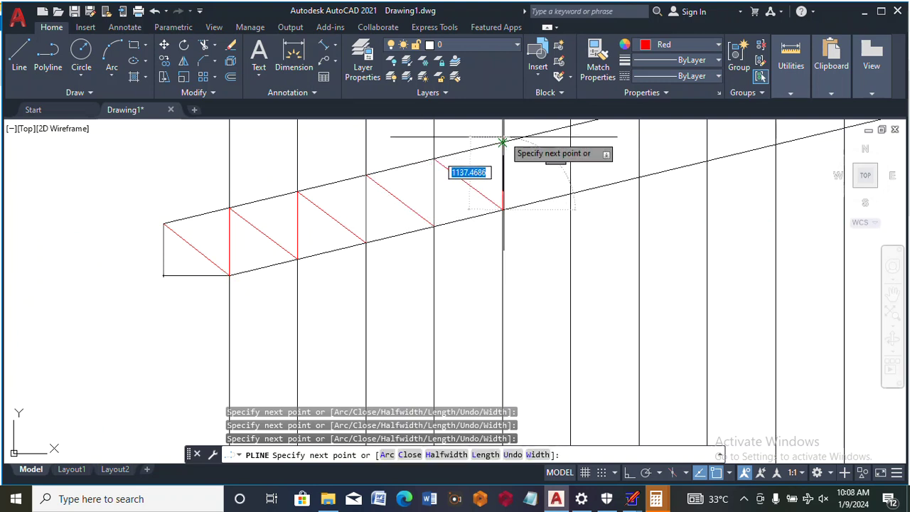
pyautogui.click(501, 142)
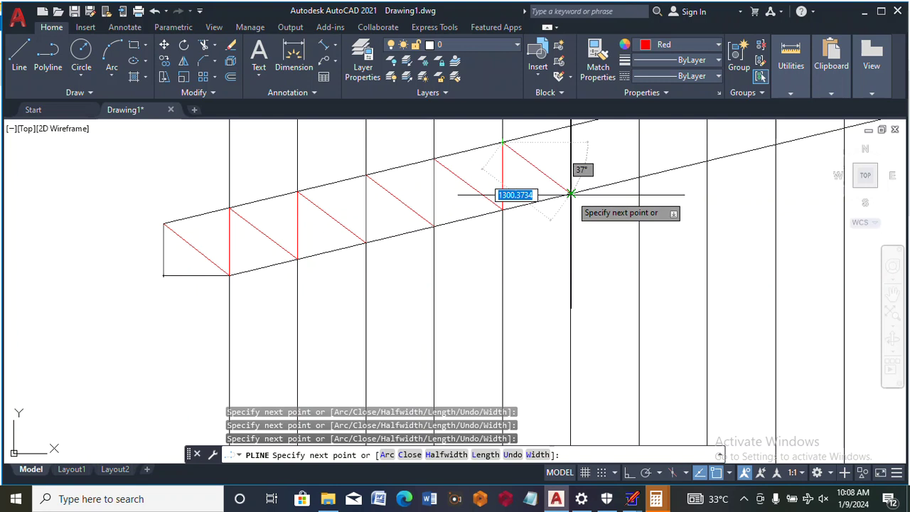
pyautogui.click(570, 194)
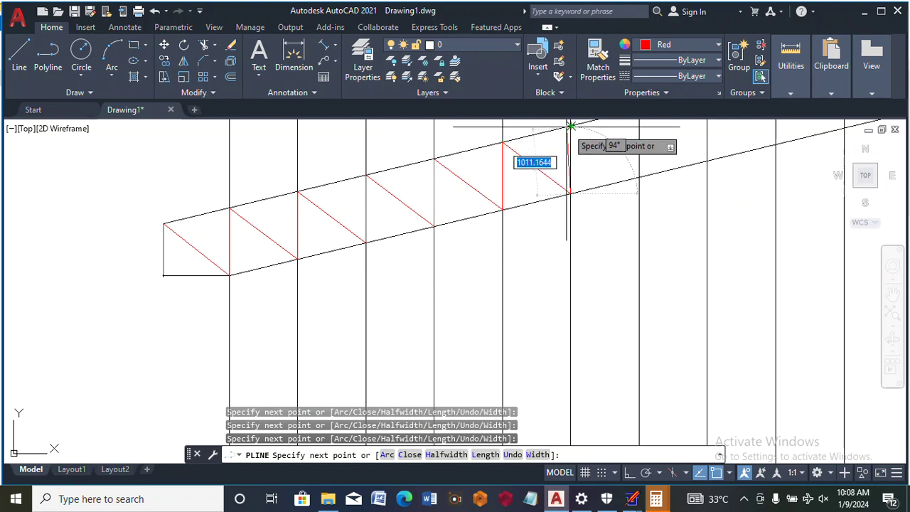
pyautogui.click(570, 126)
pyautogui.scroll(-4, 245, 275)
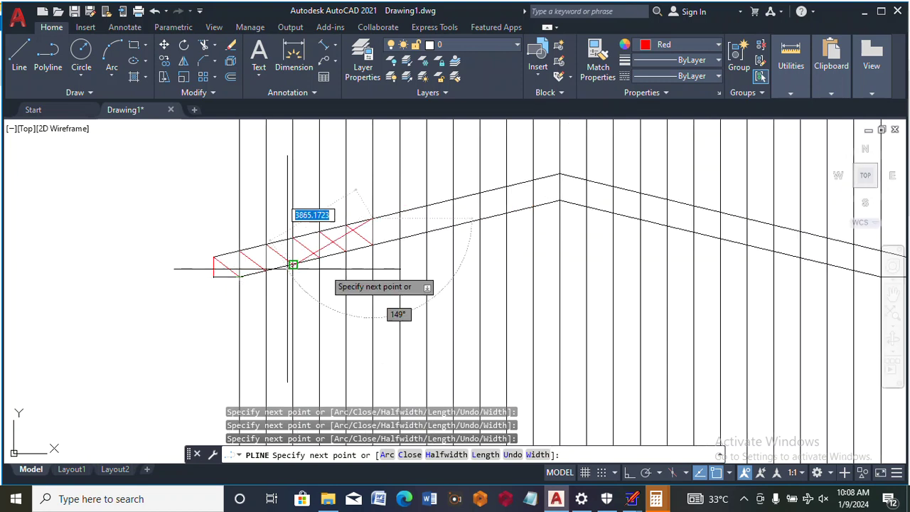
# - Carry the red zigzag from the sixth vertical's top through the seventh, eighth and ninth verticals to the tenth vertical's foot
pyautogui.scroll(4, 344, 239)
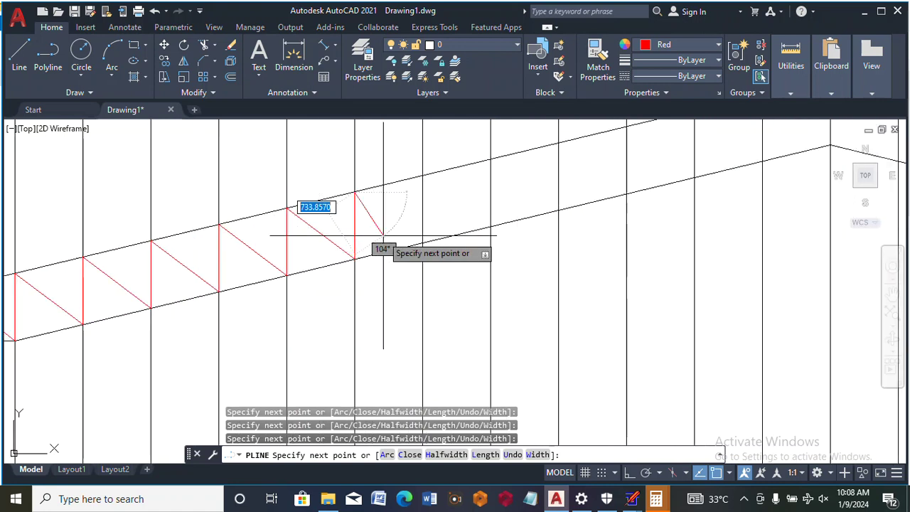
pyautogui.click(423, 243)
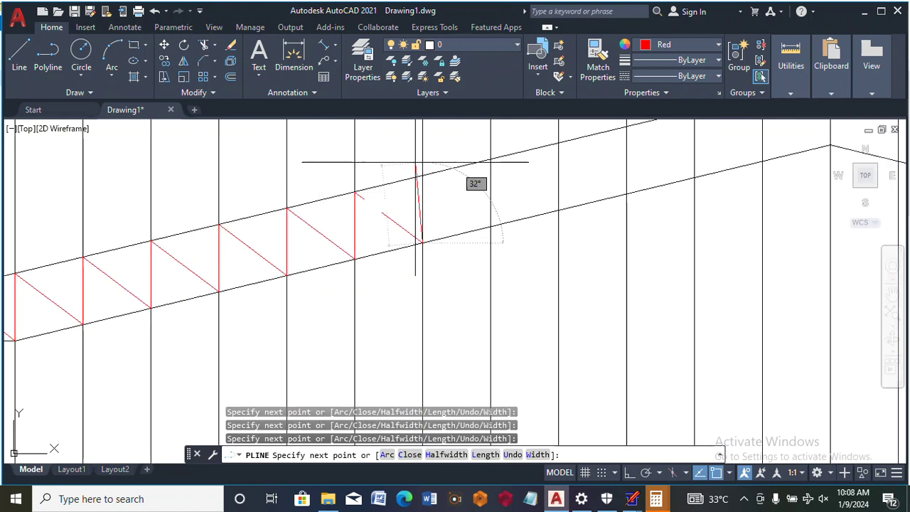
pyautogui.click(423, 176)
pyautogui.click(490, 227)
pyautogui.click(490, 159)
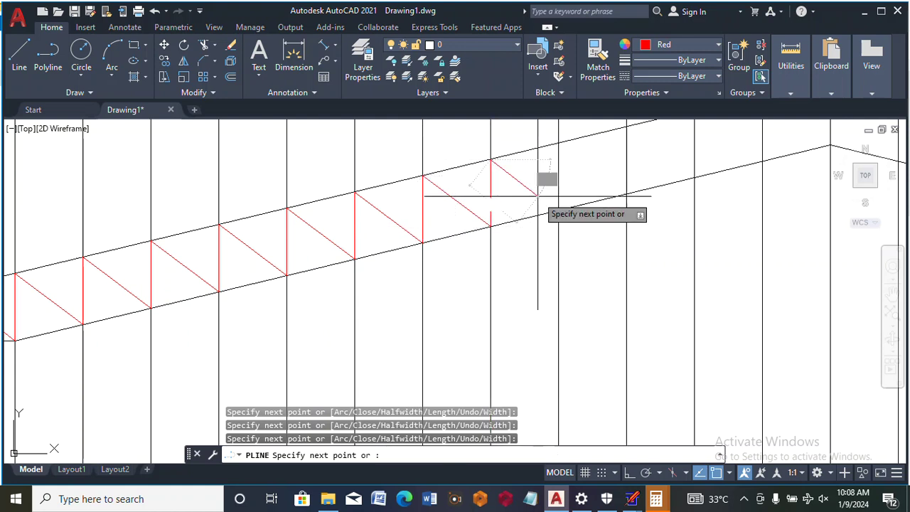
pyautogui.click(558, 211)
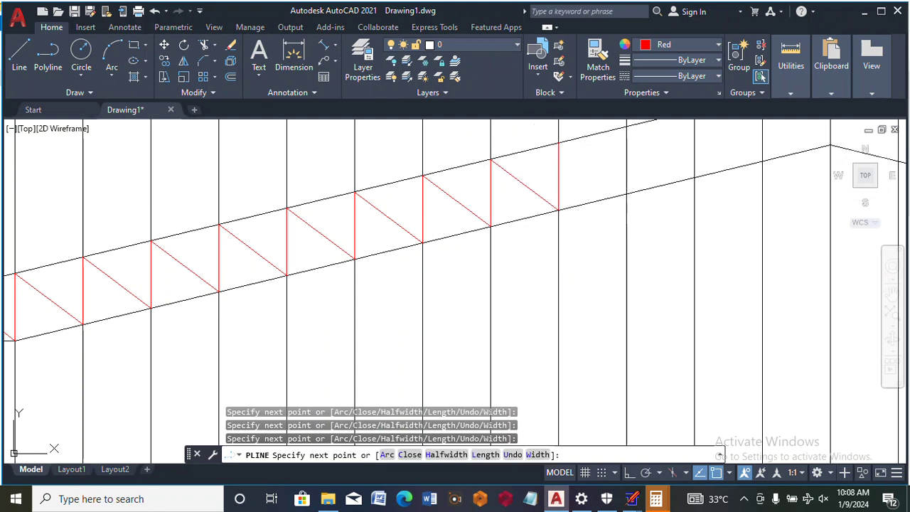
pyautogui.click(558, 143)
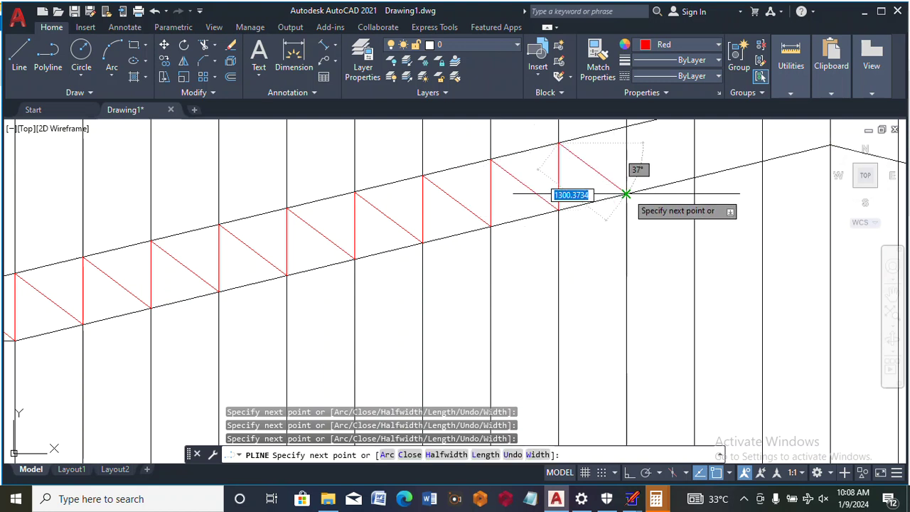
pyautogui.click(626, 193)
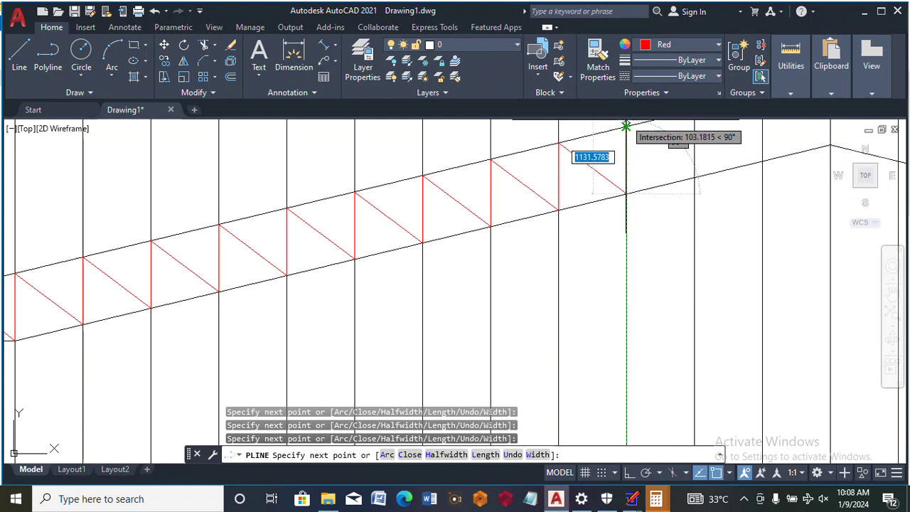
pyautogui.click(626, 126)
pyautogui.scroll(-2, 626, 126)
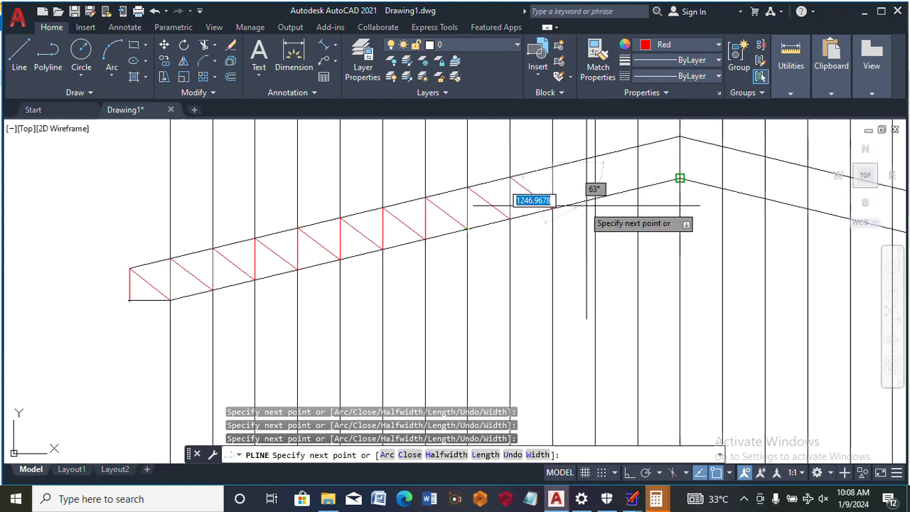
pyautogui.scroll(3, 592, 204)
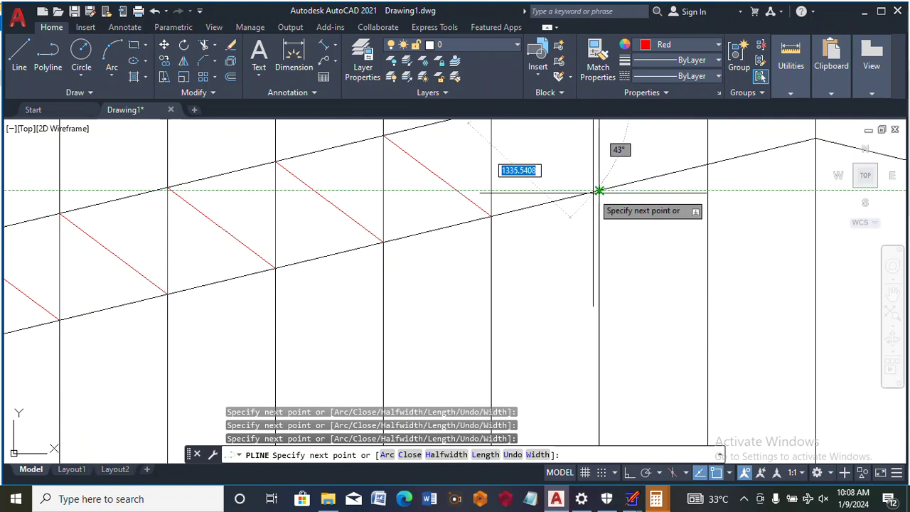
pyautogui.click(599, 191)
pyautogui.scroll(-2, 599, 191)
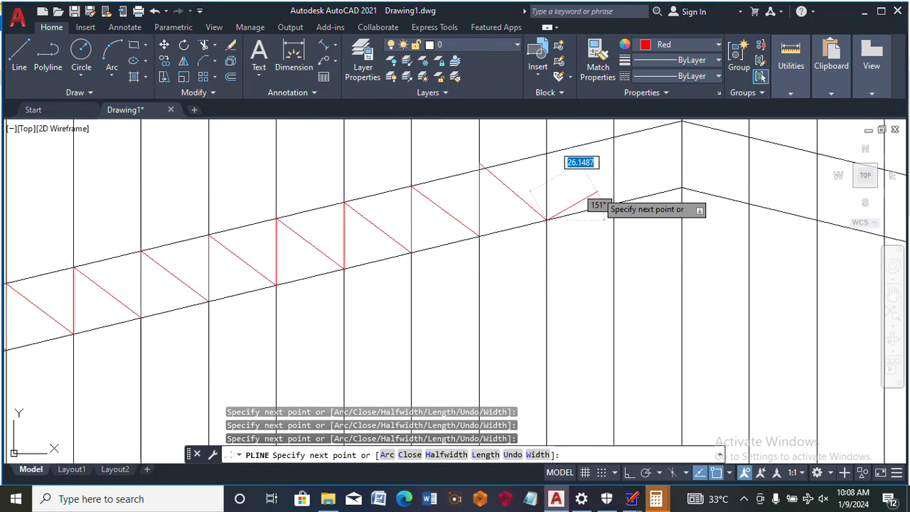
pyautogui.scroll(3, 472, 152)
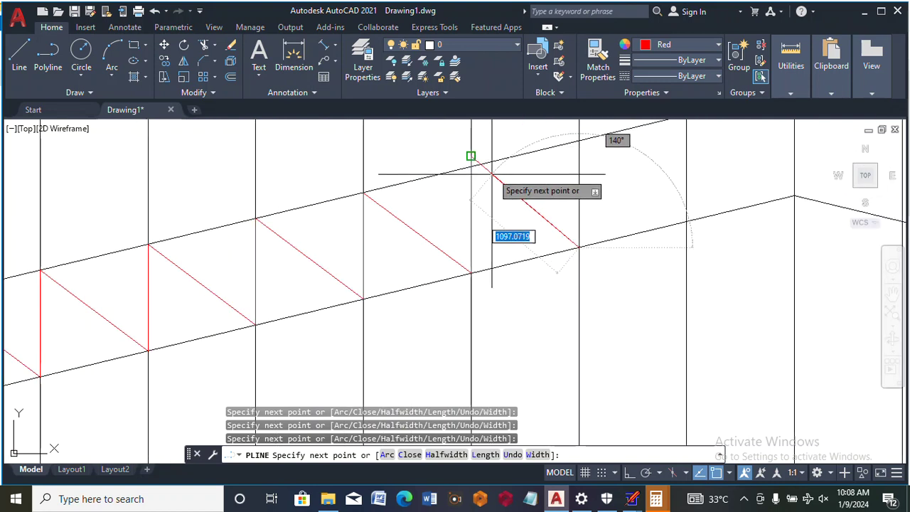
pyautogui.scroll(3, 479, 164)
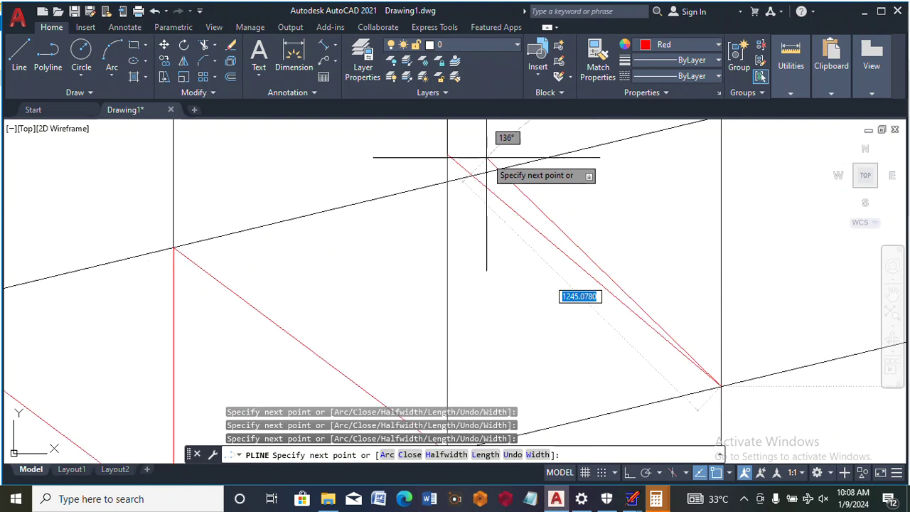
pyautogui.hotkey('ctrl', 'z')
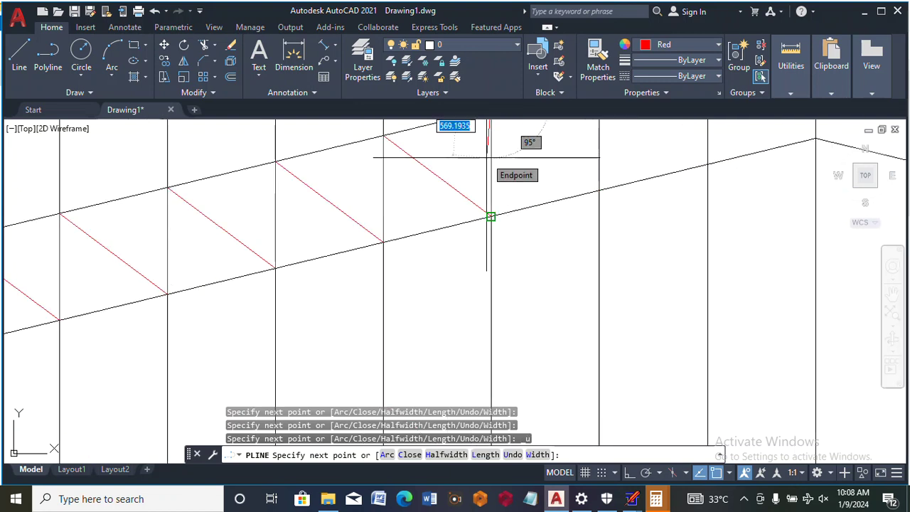
pyautogui.scroll(-2, 487, 157)
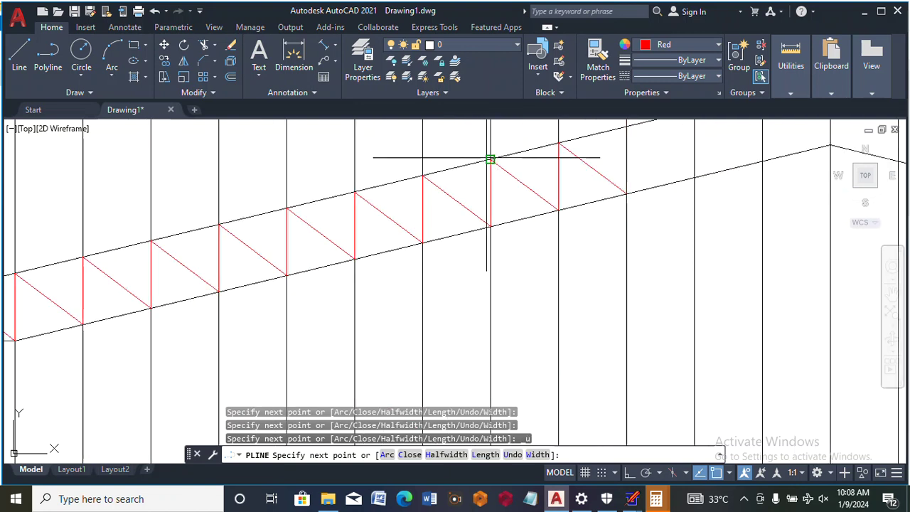
# - Complete the left half's red zigzag from the tenth vertical's foot to the centre line, ending the polyline at the upper apex
pyautogui.rightClick(633, 182)
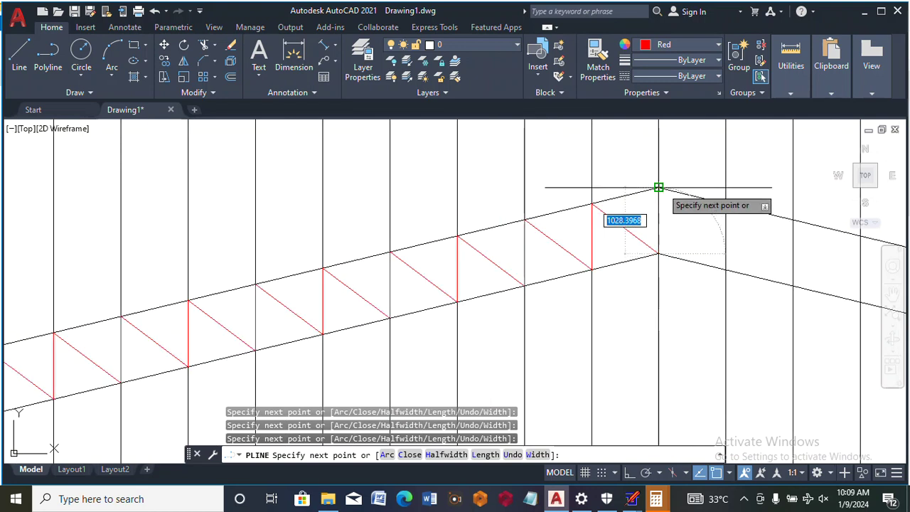
pyautogui.click(659, 188)
pyautogui.click(659, 187)
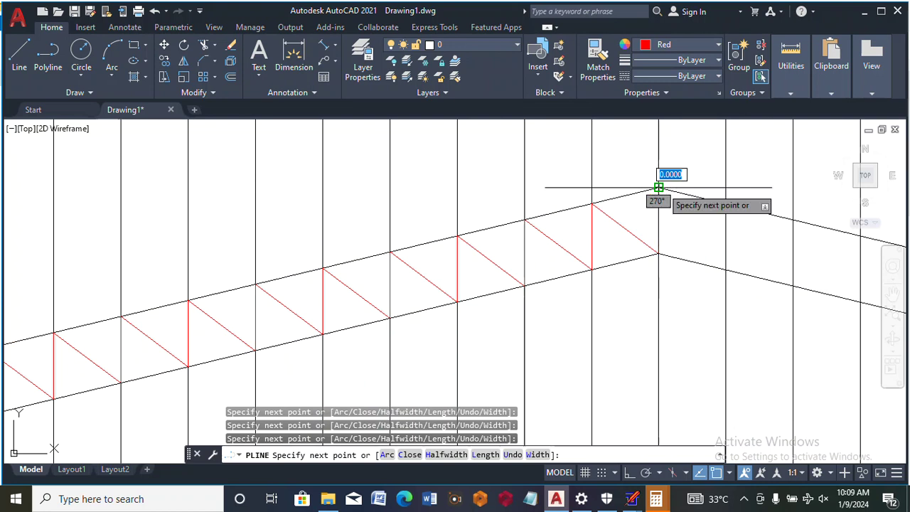
pyautogui.press('Escape')
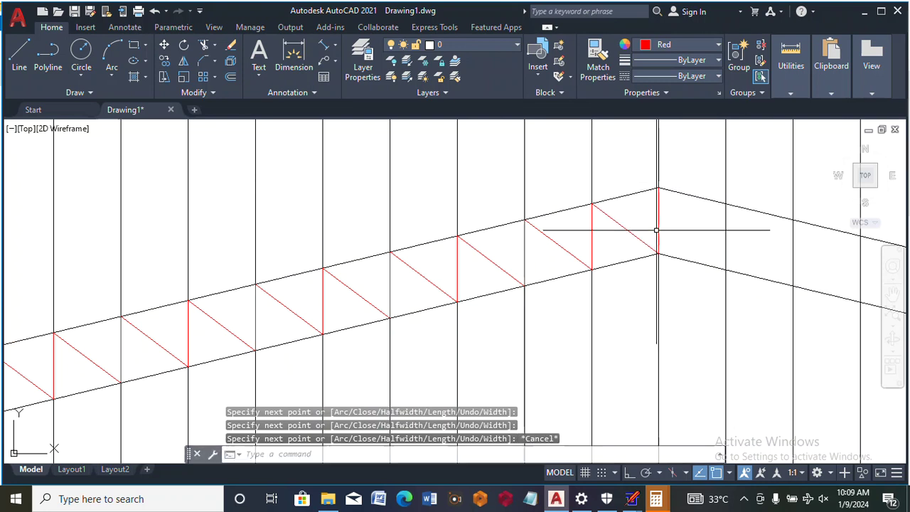
# - Start a red polyline at the lower apex and zigzag through the right half's first two bays to the second vertical's foot
pyautogui.press('Return')
pyautogui.click(659, 254)
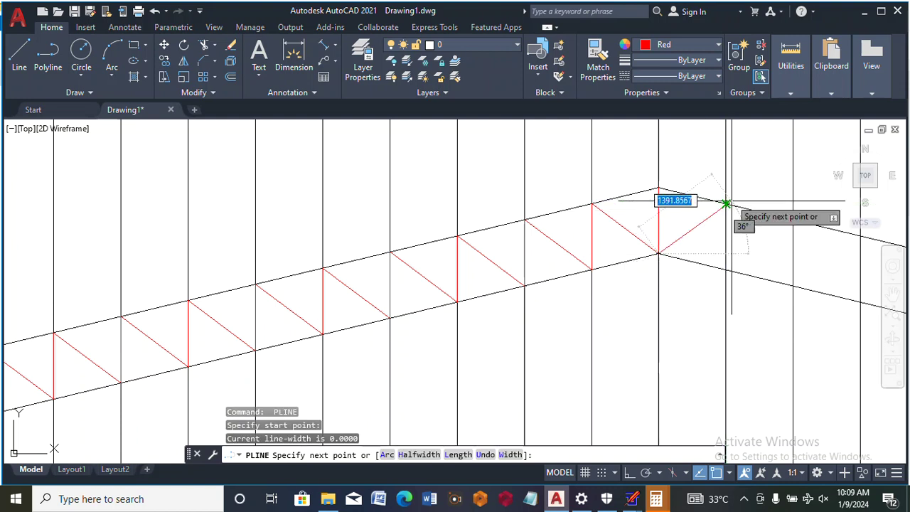
pyautogui.click(726, 203)
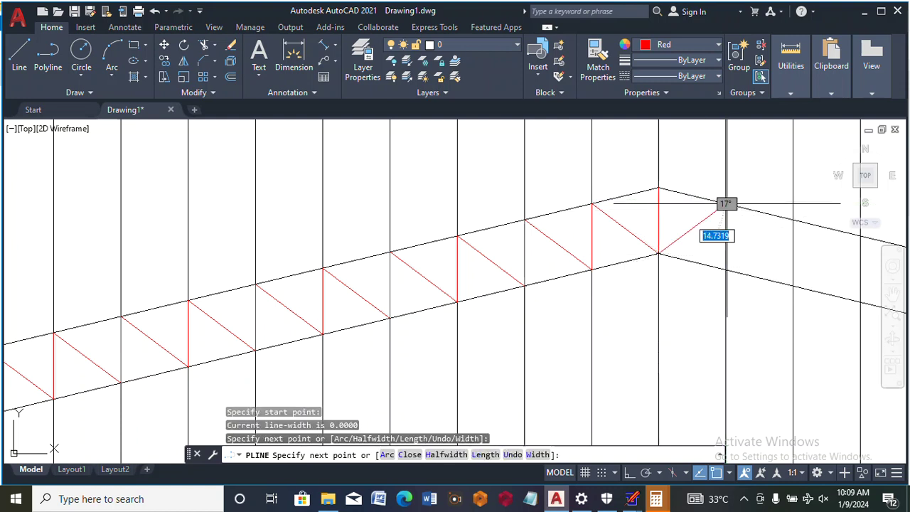
pyautogui.click(727, 271)
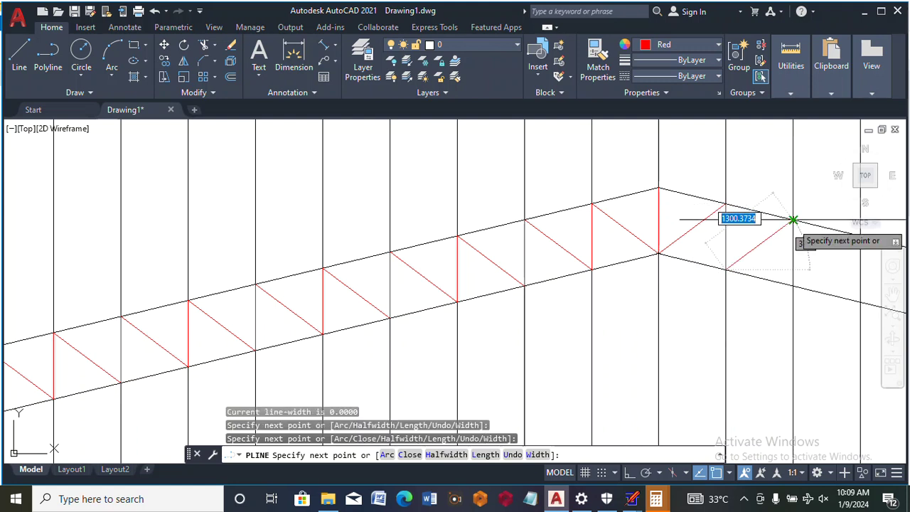
pyautogui.click(794, 220)
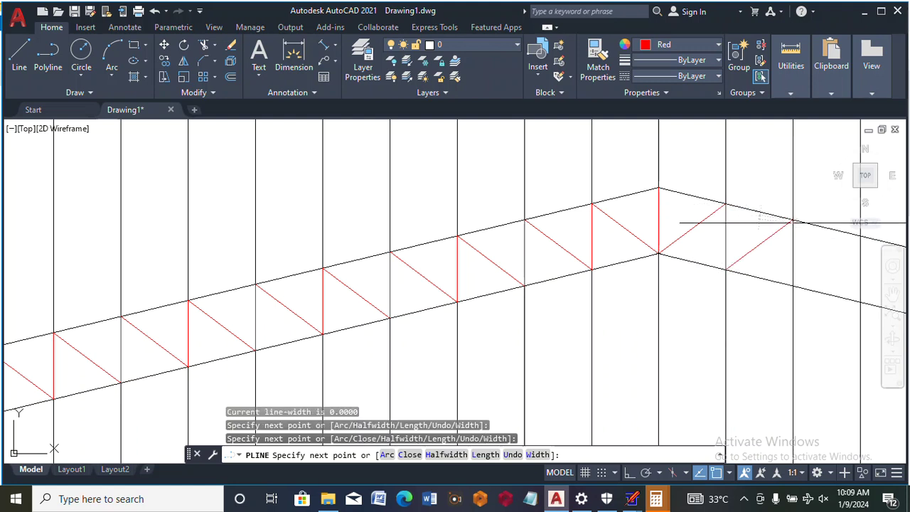
pyautogui.click(793, 286)
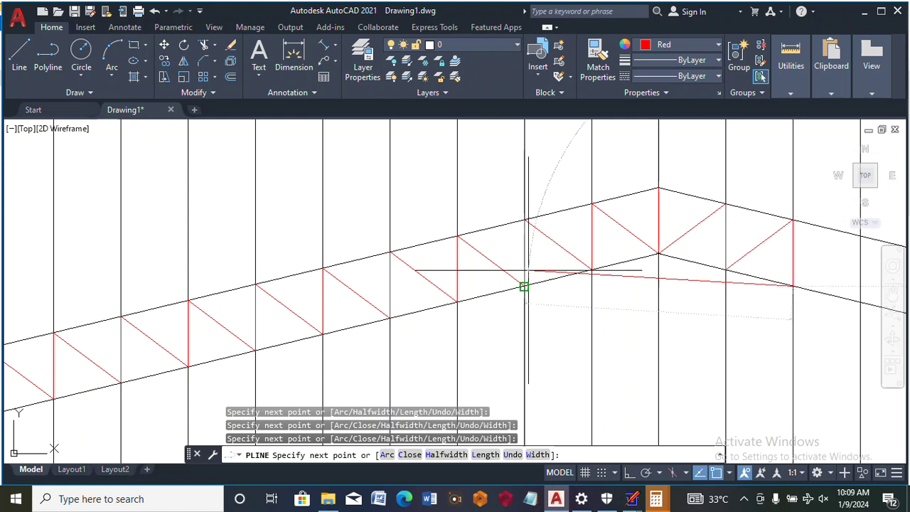
# - Carry the red zigzag through the right half's remaining bays to the end's upper corner and down to its lower corner
pyautogui.scroll(-3, 524, 287)
pyautogui.scroll(3, 823, 311)
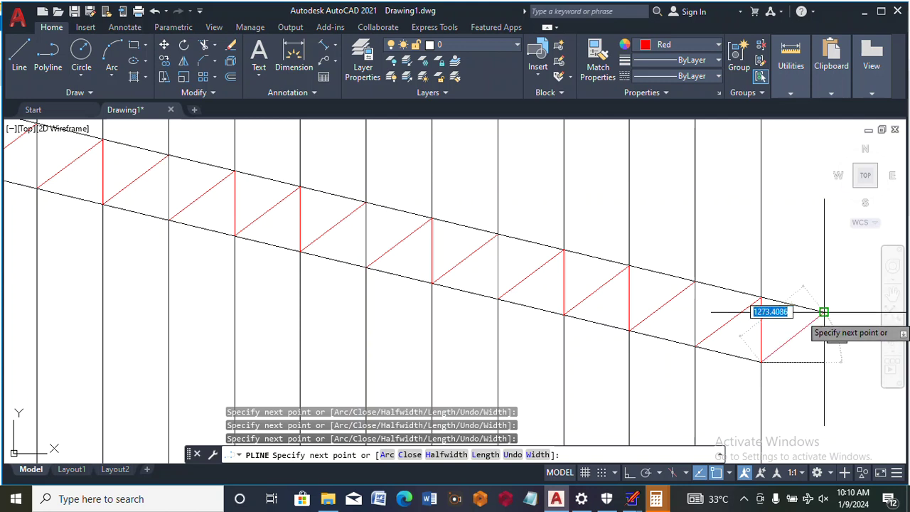
pyautogui.click(823, 311)
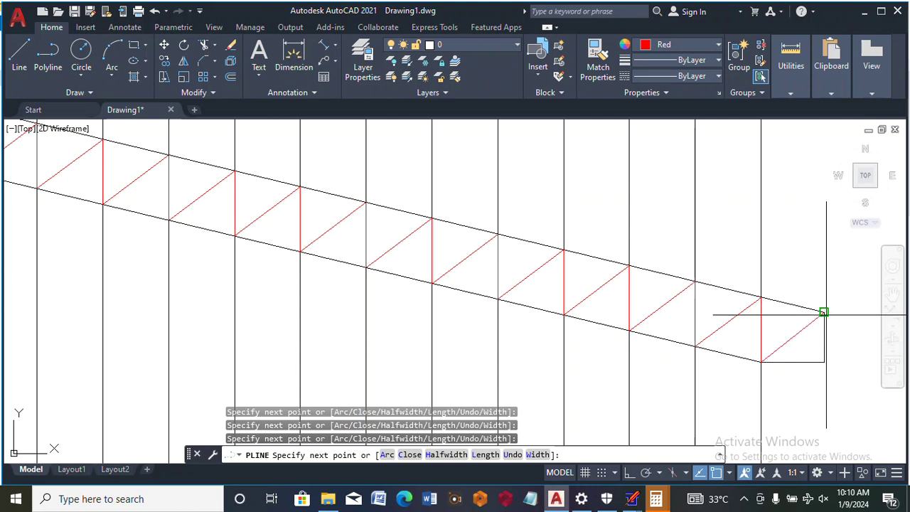
pyautogui.click(823, 362)
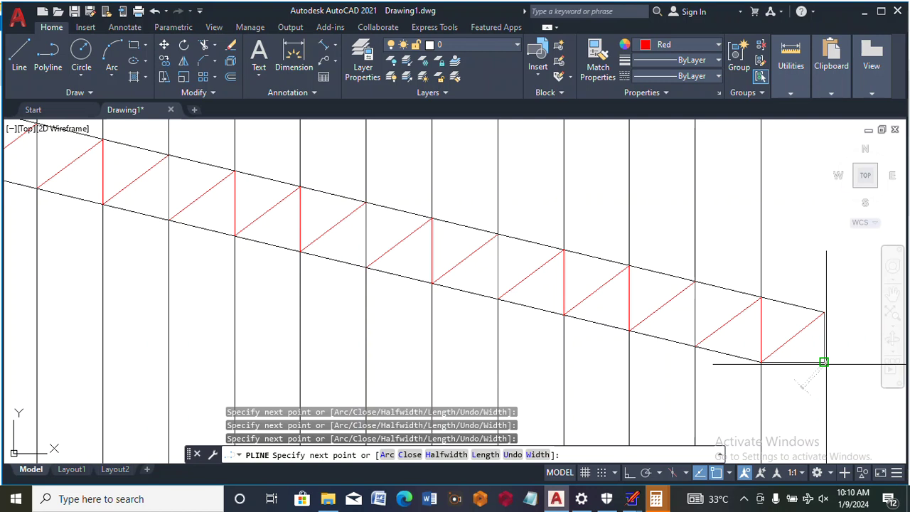
# - Continue the red polyline back along the lower chord from the right end to the foot of the sixth vertical inward
pyautogui.click(760, 362)
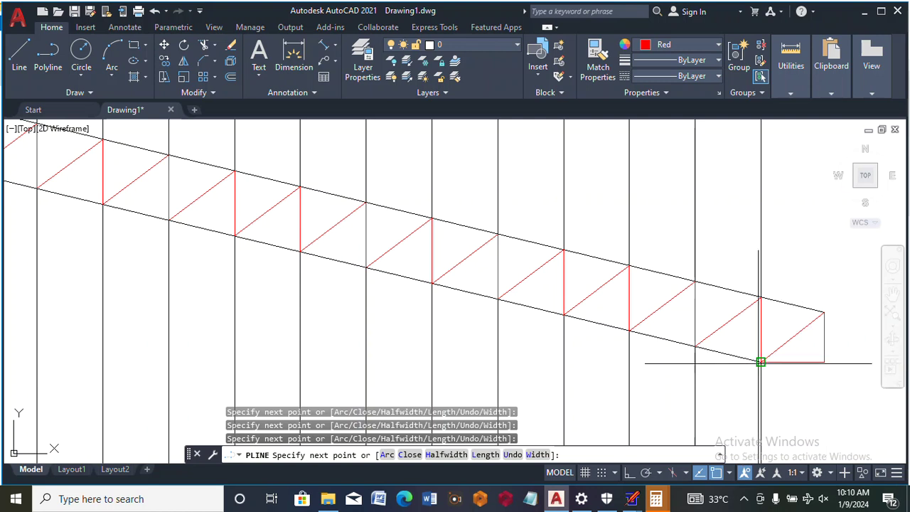
pyautogui.click(694, 346)
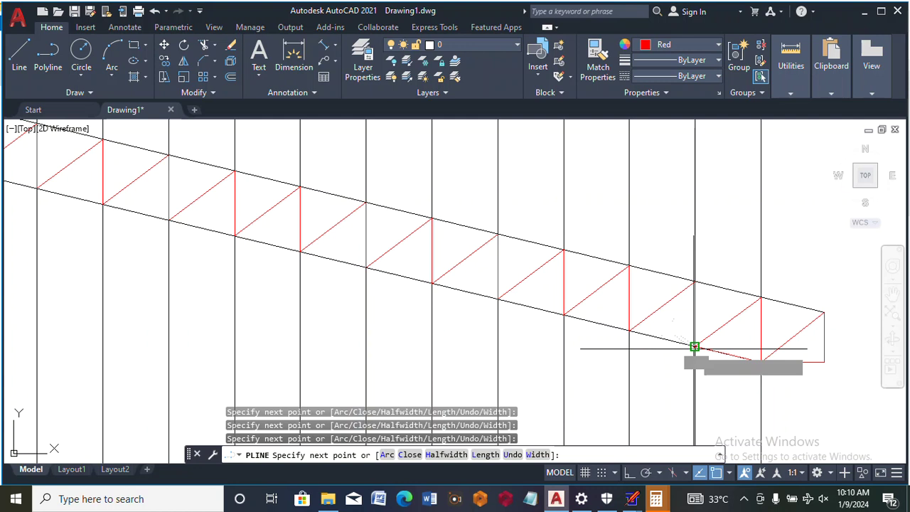
pyautogui.click(630, 331)
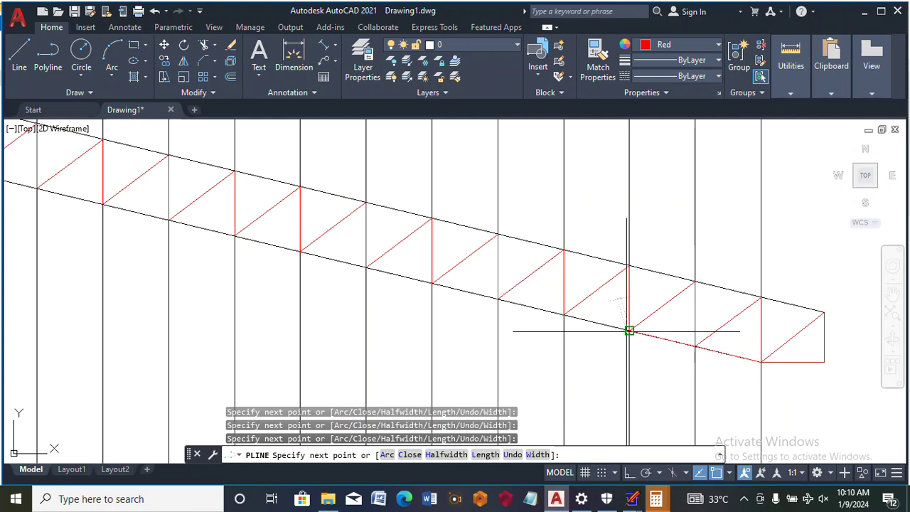
pyautogui.click(563, 314)
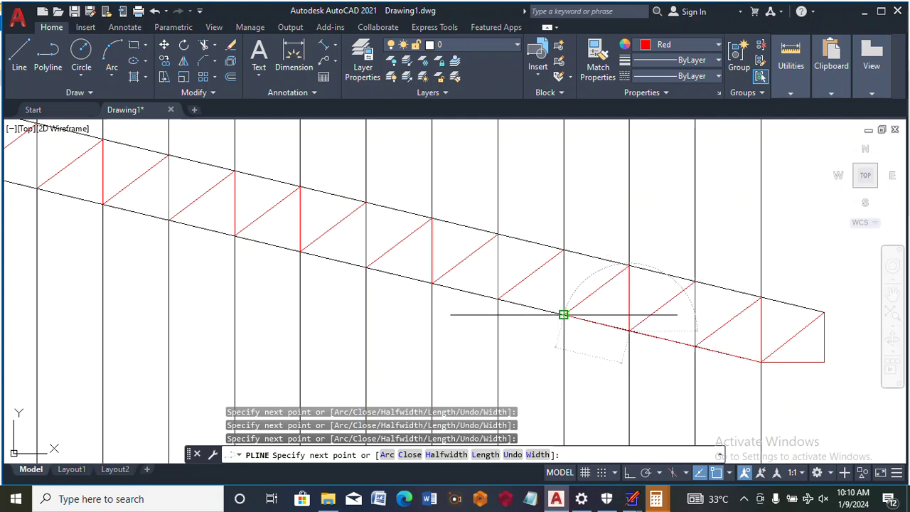
pyautogui.click(498, 299)
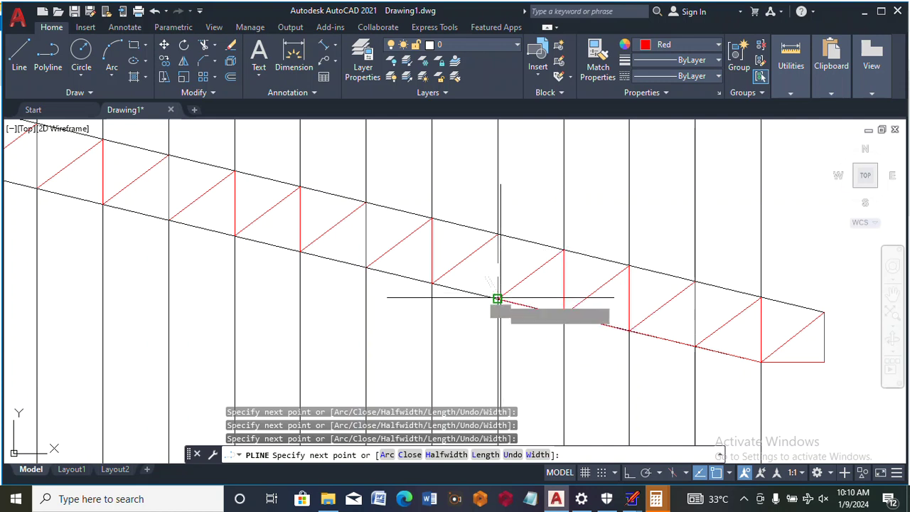
pyautogui.click(432, 283)
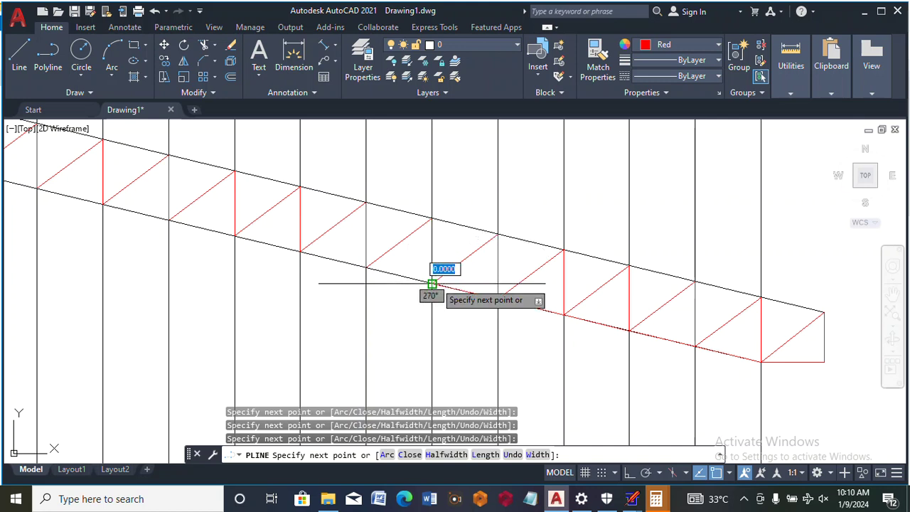
# - Extend the red lower chord over the lower apex and down to the fifth vertical left of the centre line
pyautogui.click(168, 220)
pyautogui.click(103, 204)
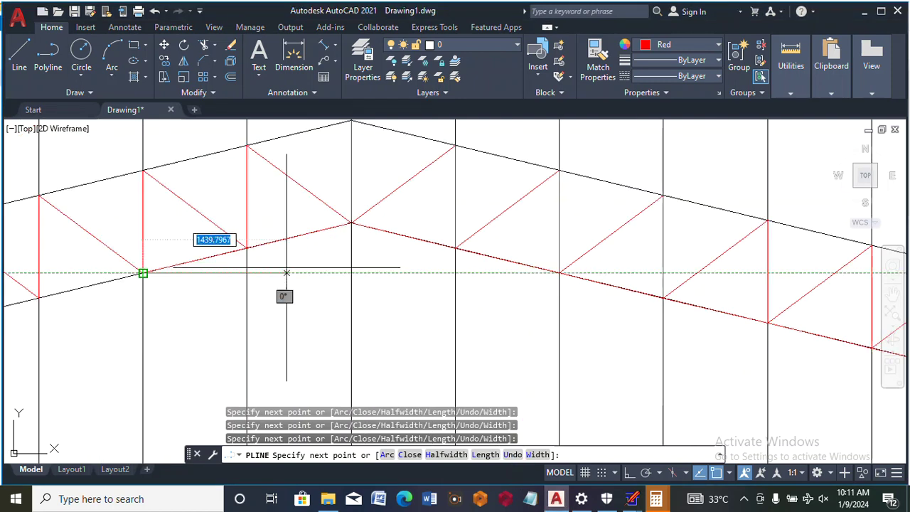
pyautogui.scroll(-2, 423, 274)
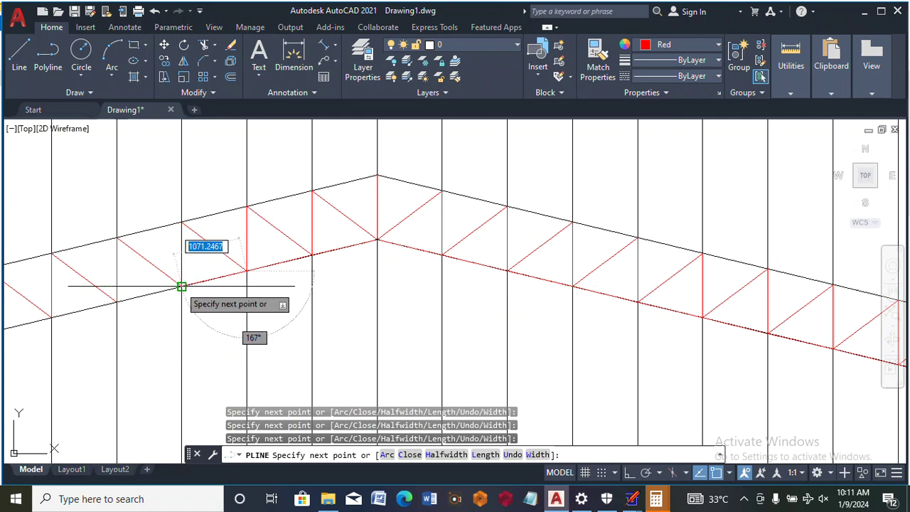
pyautogui.click(118, 302)
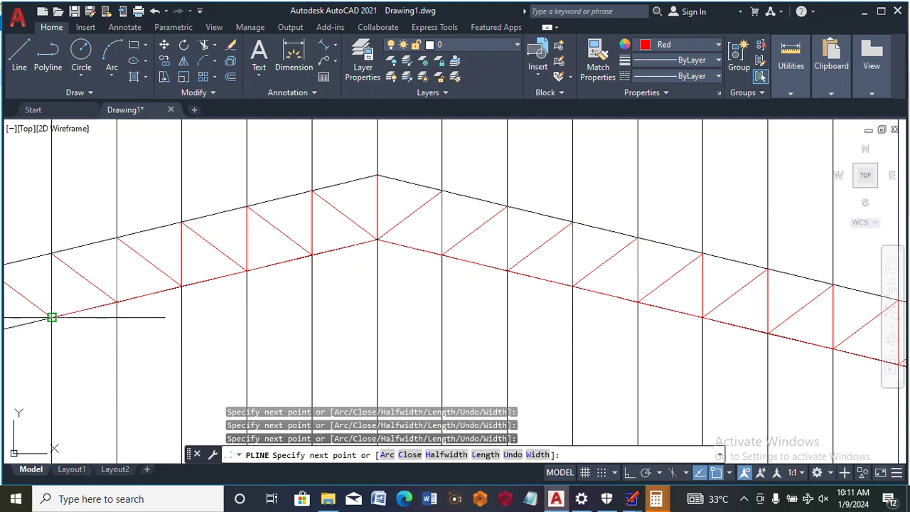
pyautogui.click(52, 317)
# - Complete the red lower chord down to the left end's lower corner and end the polyline
pyautogui.scroll(-4, 321, 256)
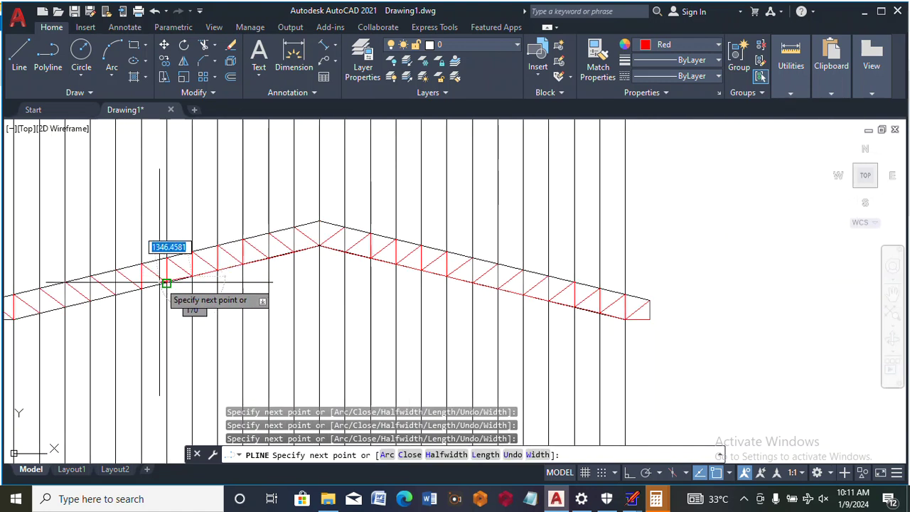
pyautogui.scroll(2, 166, 283)
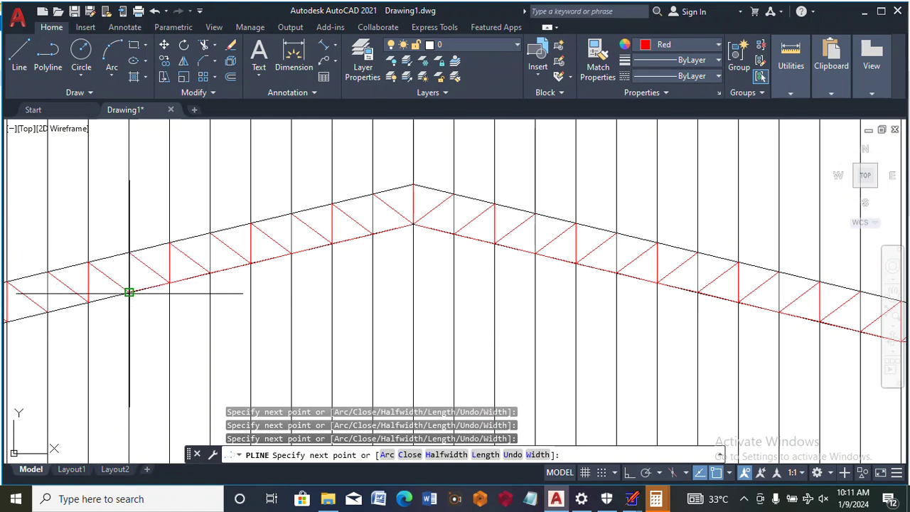
pyautogui.scroll(3, 128, 291)
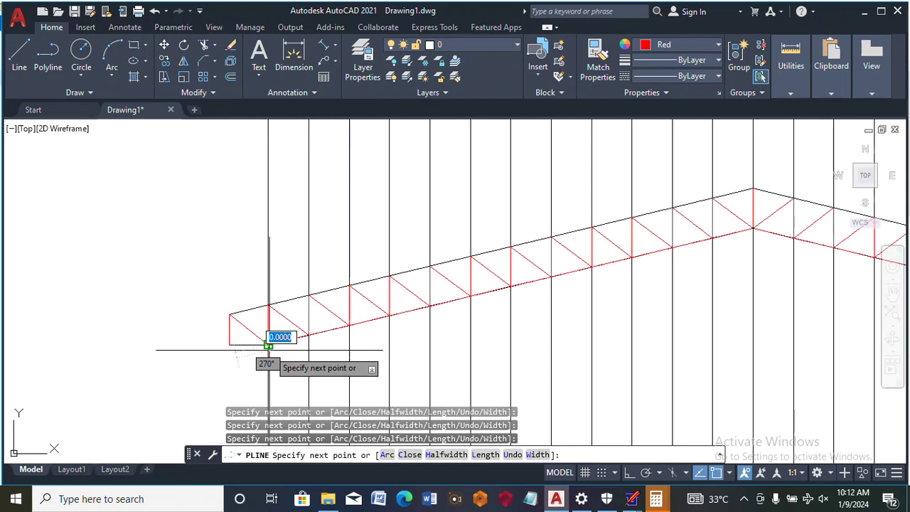
pyautogui.scroll(2, 249, 347)
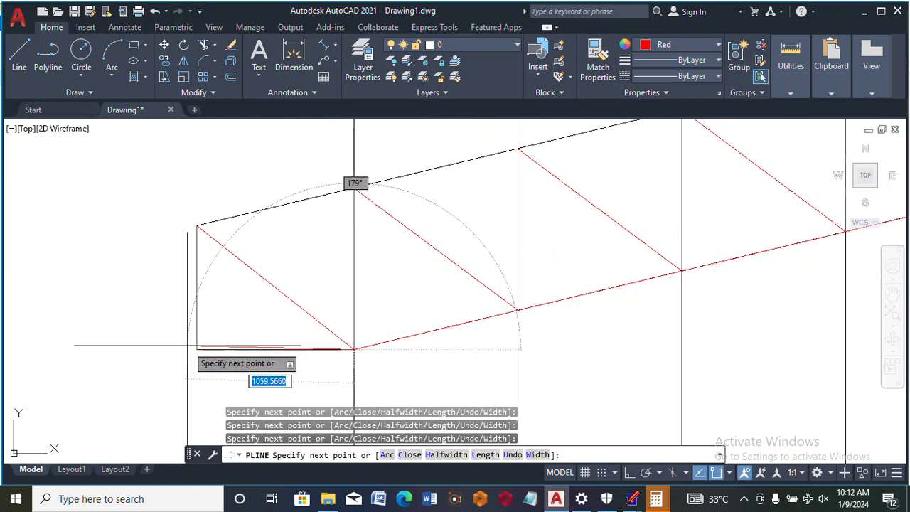
pyautogui.click(197, 349)
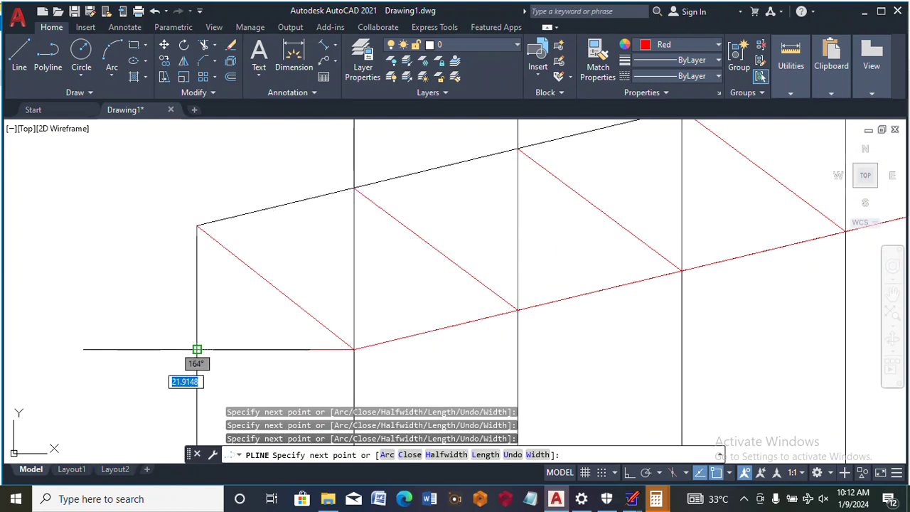
pyautogui.press('Escape')
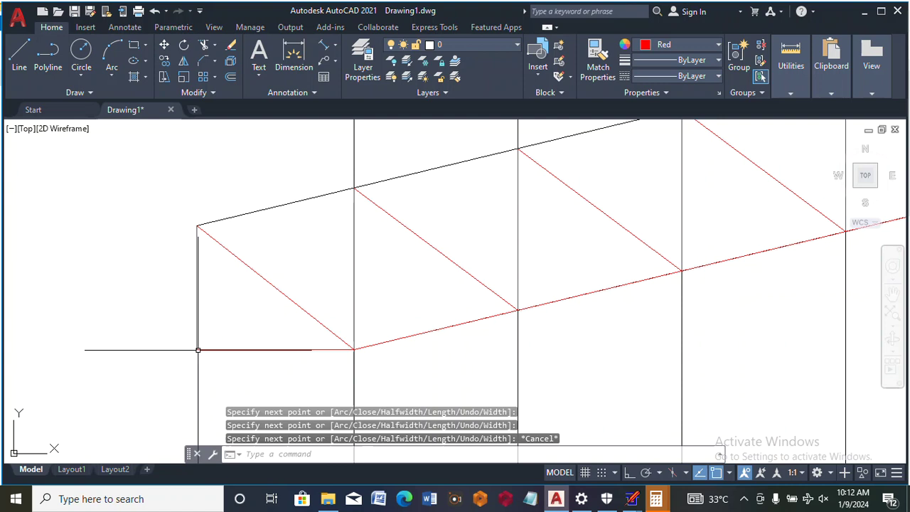
# - Draw a new red polyline along the upper chord from the left end's upper corner, vertical by vertical, to the upper apex
pyautogui.write('pl')
pyautogui.press('Return')
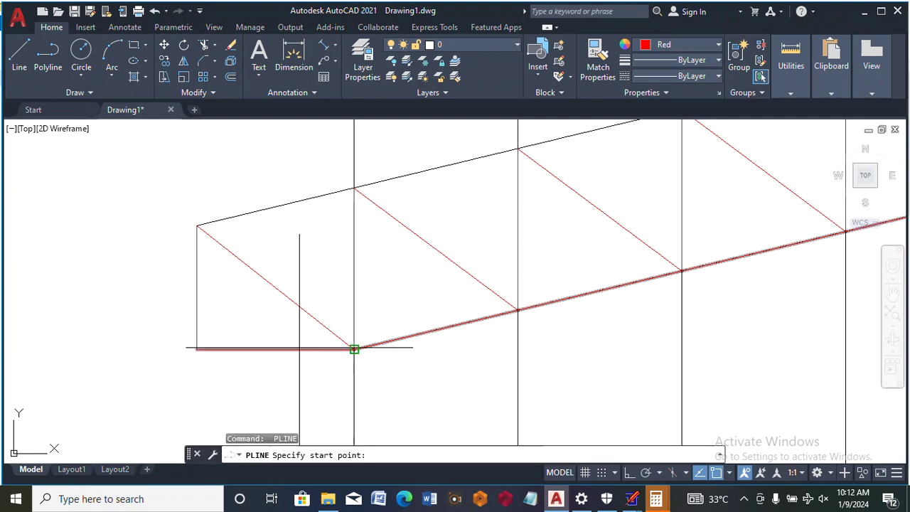
pyautogui.click(197, 226)
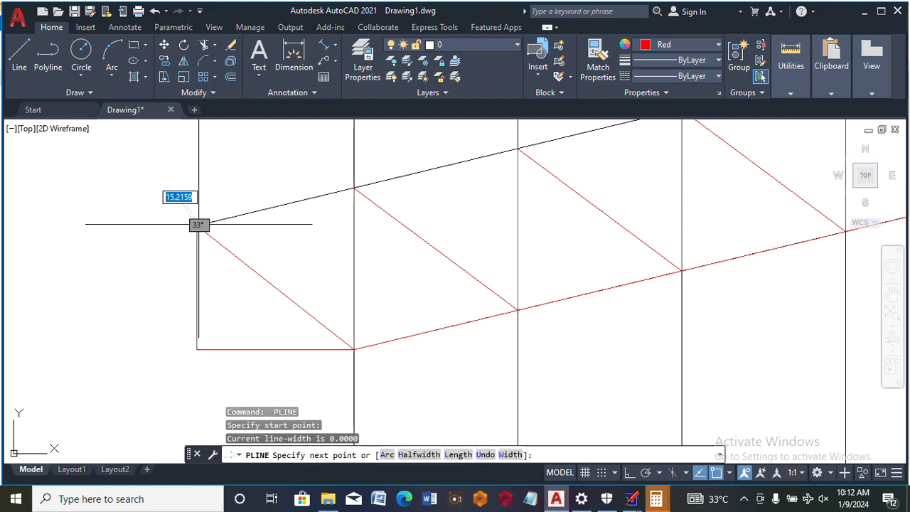
pyautogui.click(355, 187)
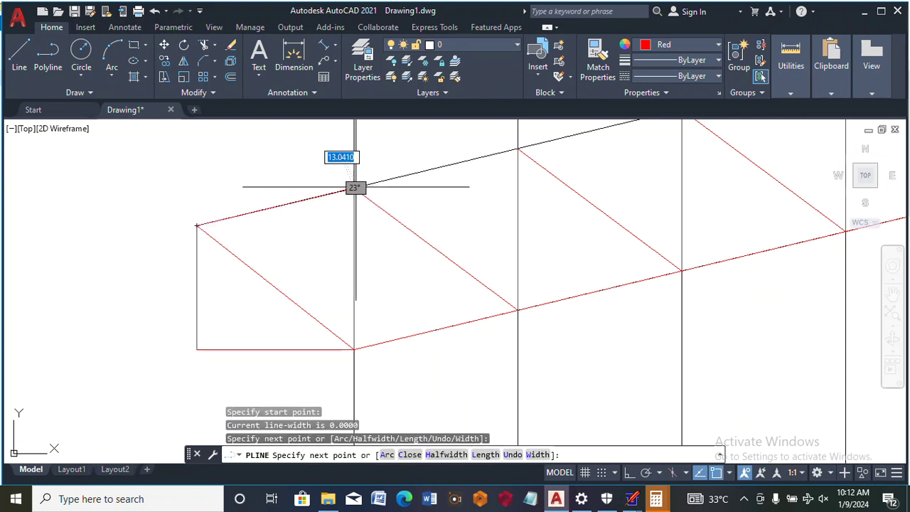
pyautogui.click(521, 150)
pyautogui.scroll(-2, 335, 277)
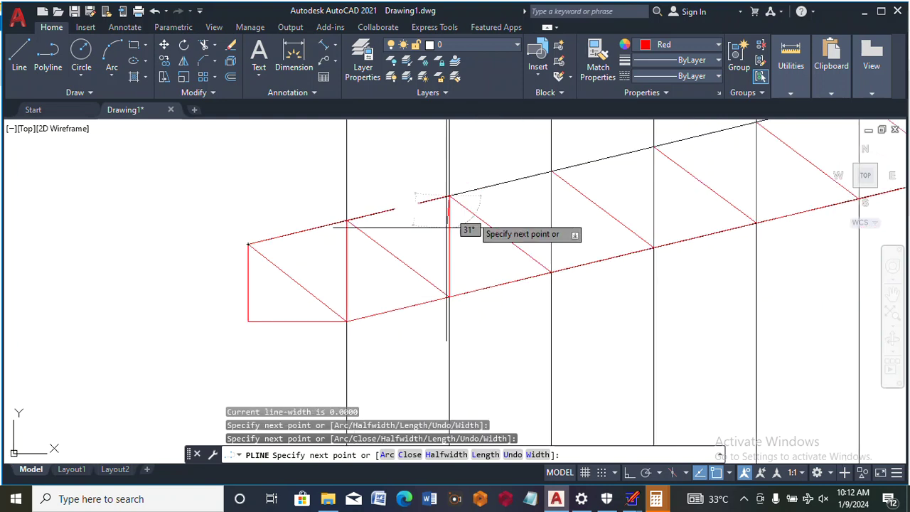
pyautogui.click(551, 171)
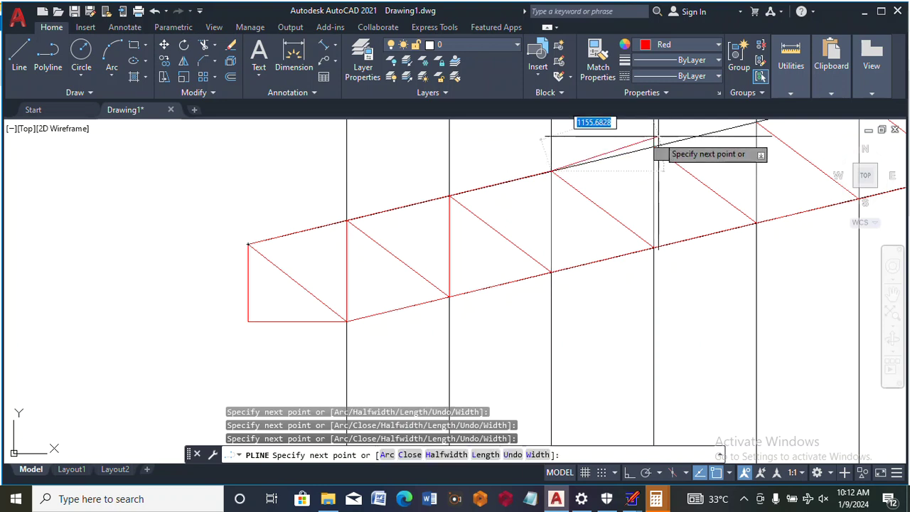
pyautogui.click(653, 147)
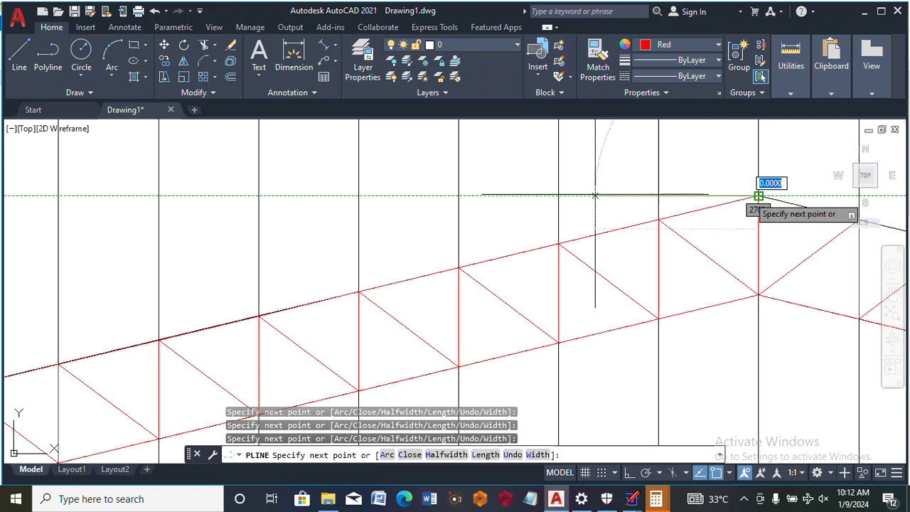
# - Continue the red polyline down the upper chord from the apex, vertical by vertical, to the right end's upper corner and end it
pyautogui.scroll(-2, 512, 205)
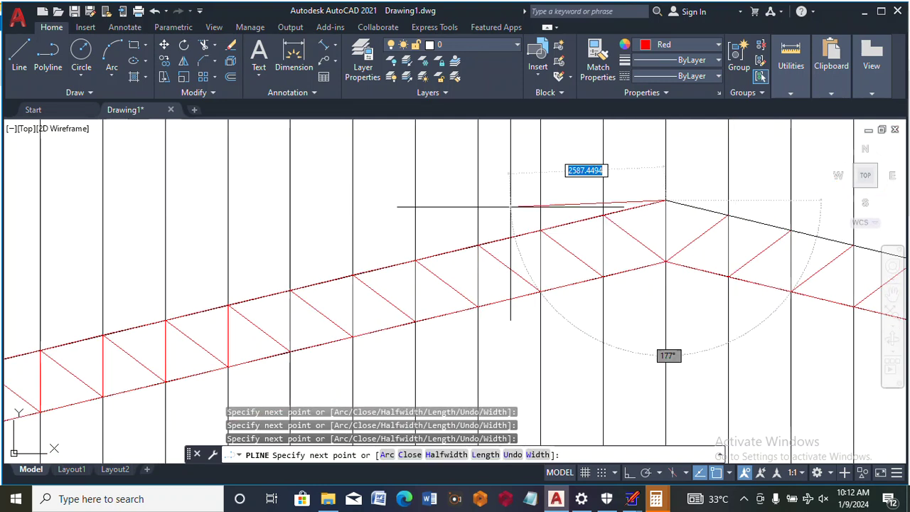
pyautogui.click(729, 215)
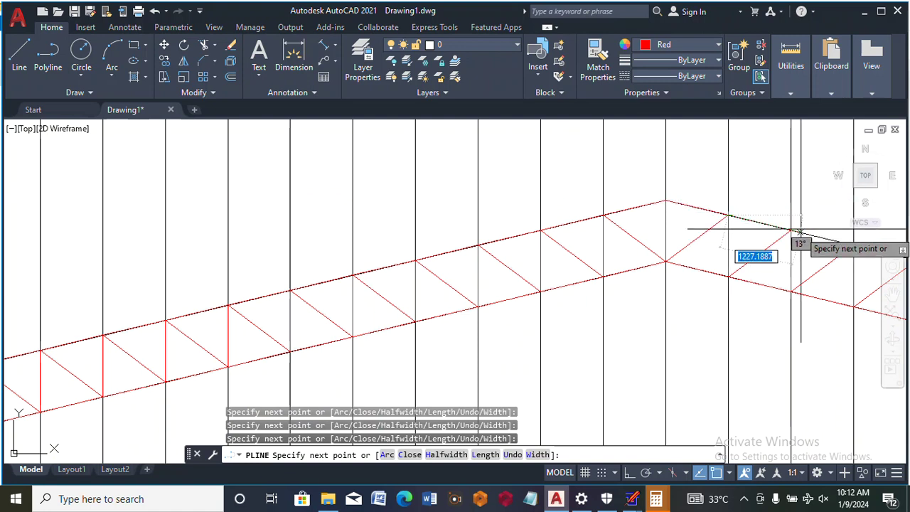
pyautogui.scroll(-4, 339, 219)
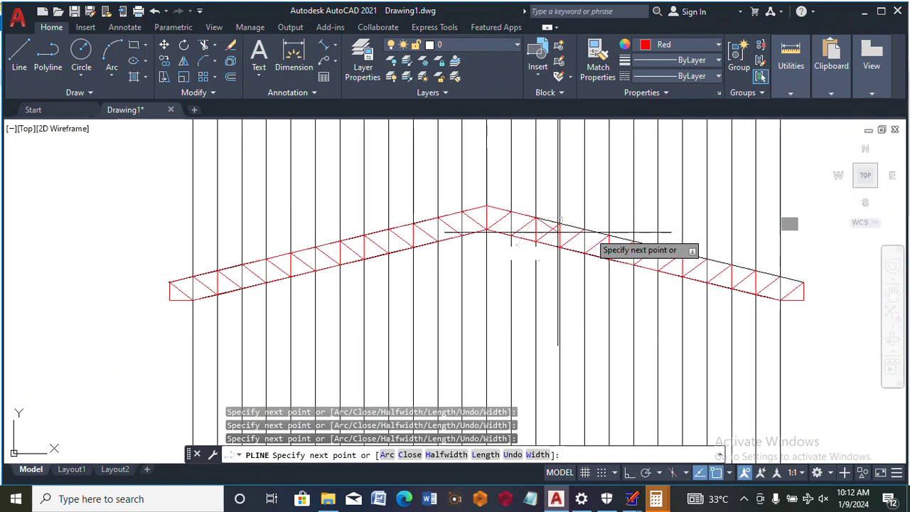
pyautogui.scroll(4, 563, 233)
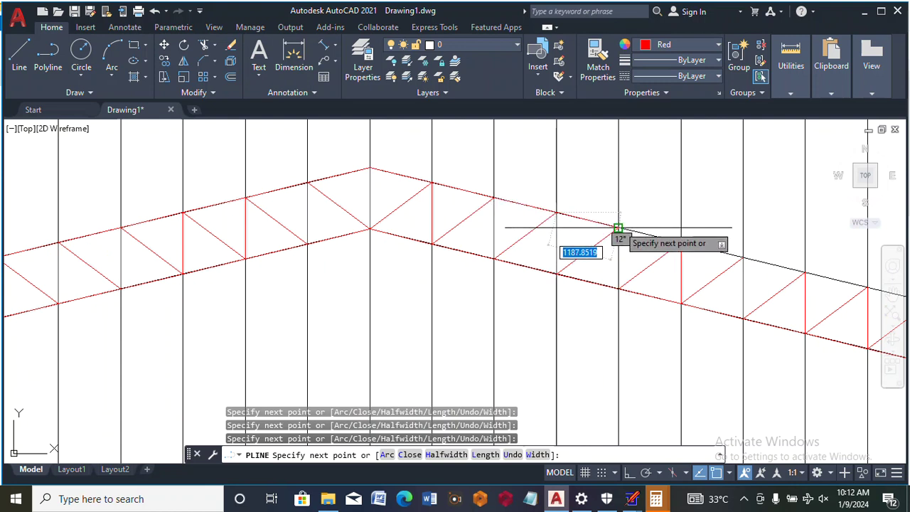
pyautogui.click(681, 243)
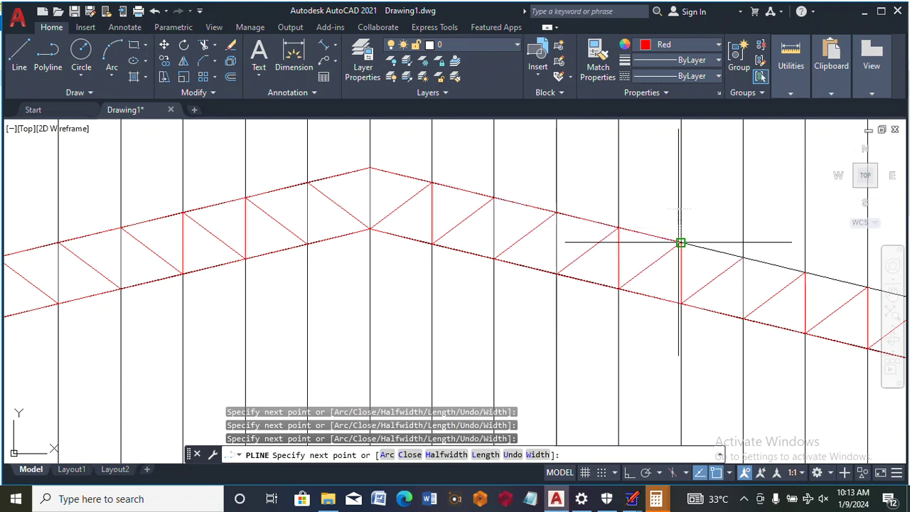
pyautogui.scroll(8, 743, 258)
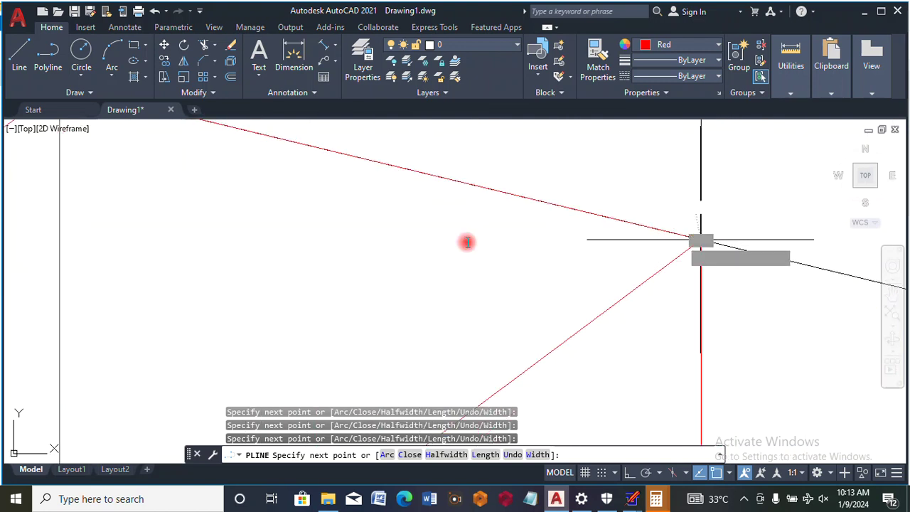
pyautogui.scroll(-8, 467, 243)
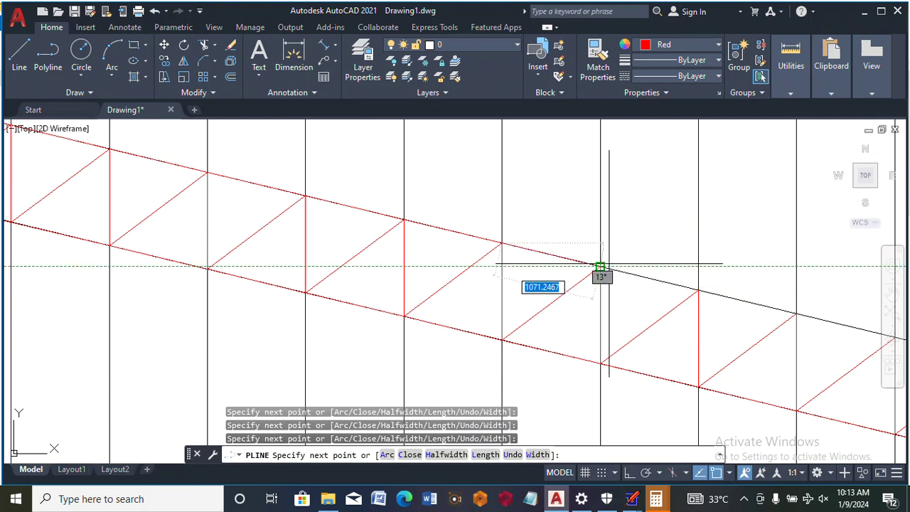
pyautogui.click(699, 290)
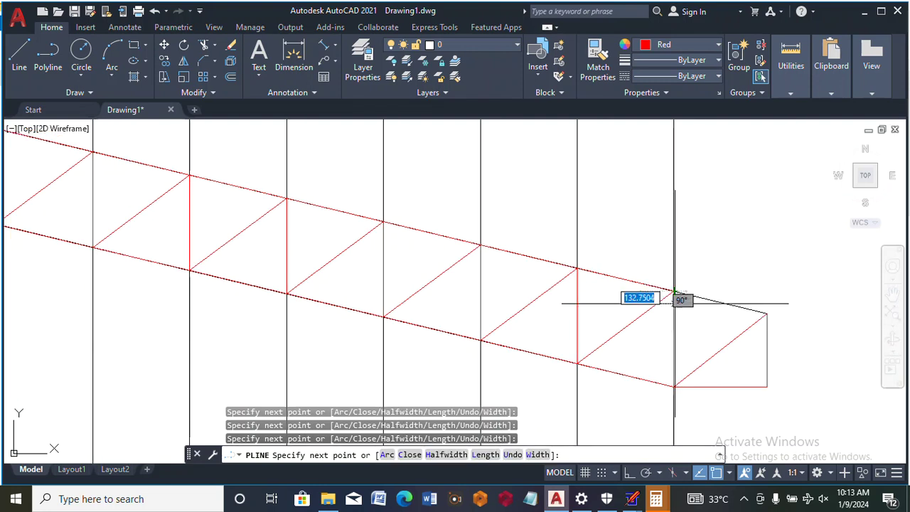
pyautogui.click(767, 313)
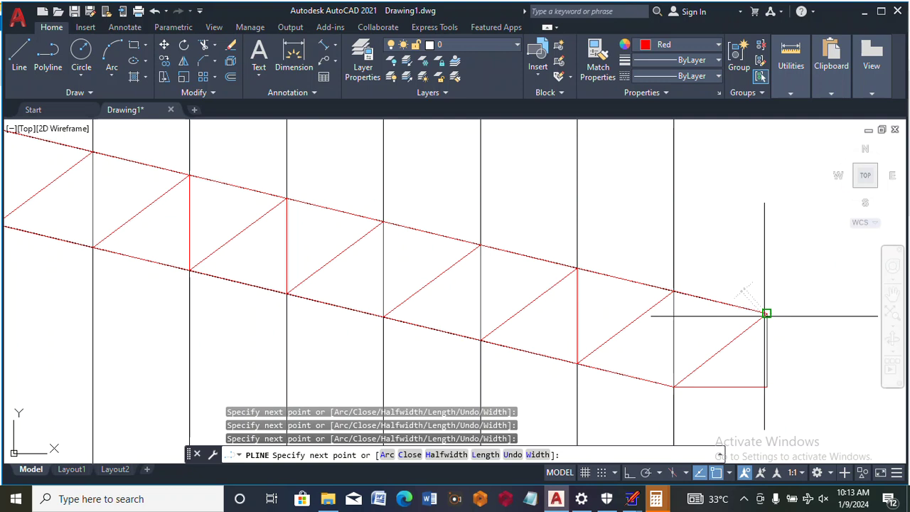
pyautogui.press('Escape')
# - Select the three red truss polylines and move them clear of the black gable outline, into the empty space on its left
pyautogui.hotkey('ctrl', 'a')
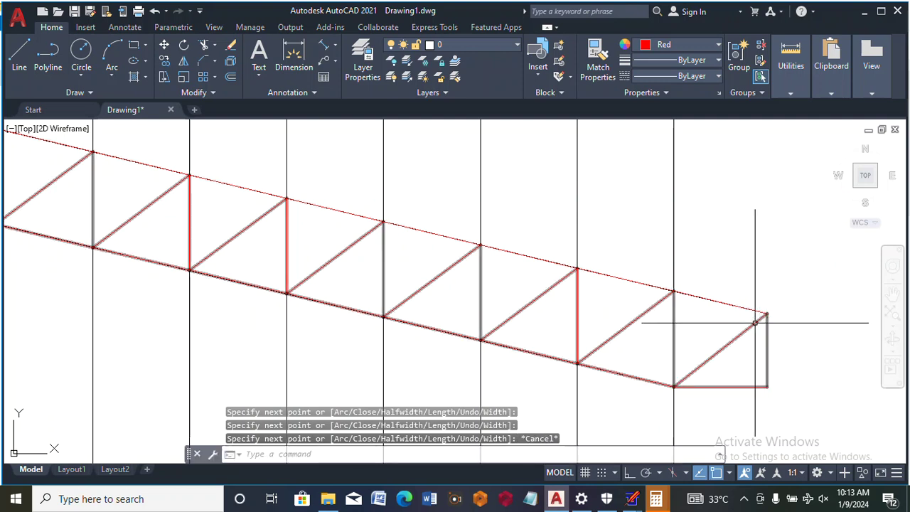
pyautogui.scroll(-2, 753, 320)
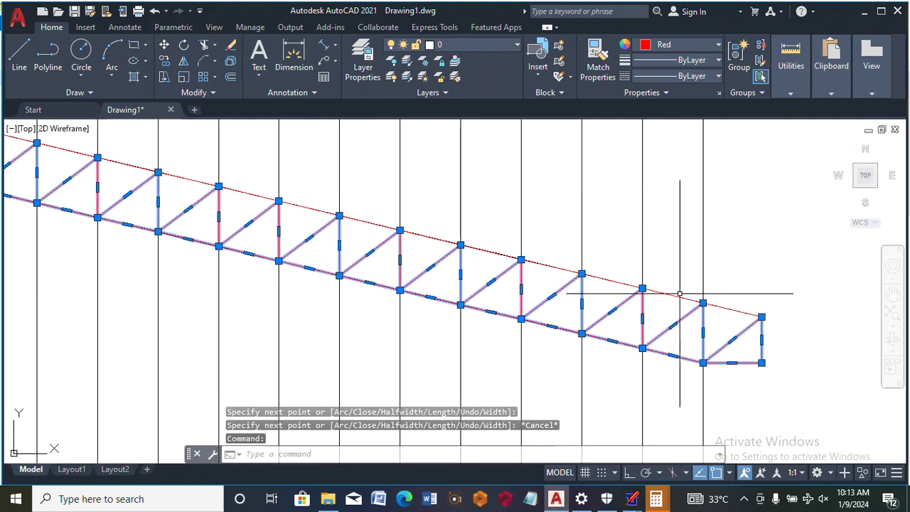
pyautogui.scroll(-2, 708, 299)
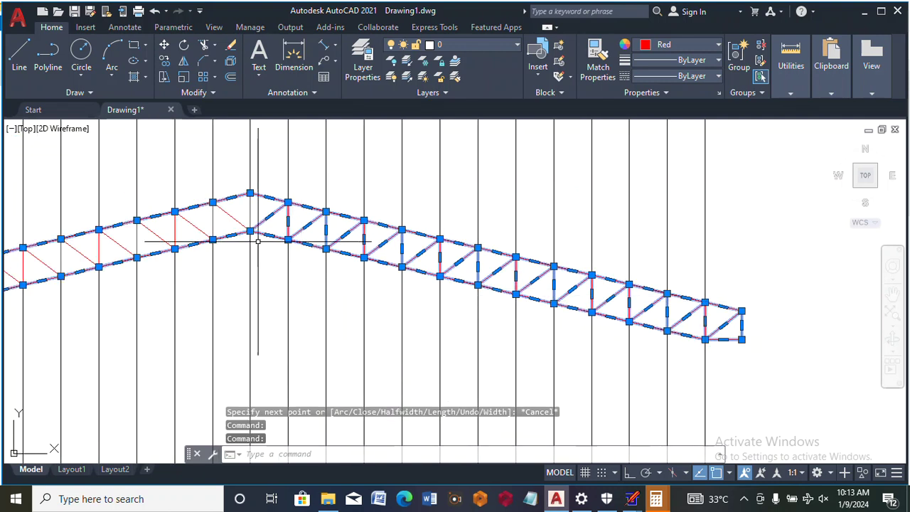
pyautogui.click(225, 211)
pyautogui.scroll(-4, 102, 251)
pyautogui.scroll(4, 103, 245)
pyautogui.rightClick(104, 245)
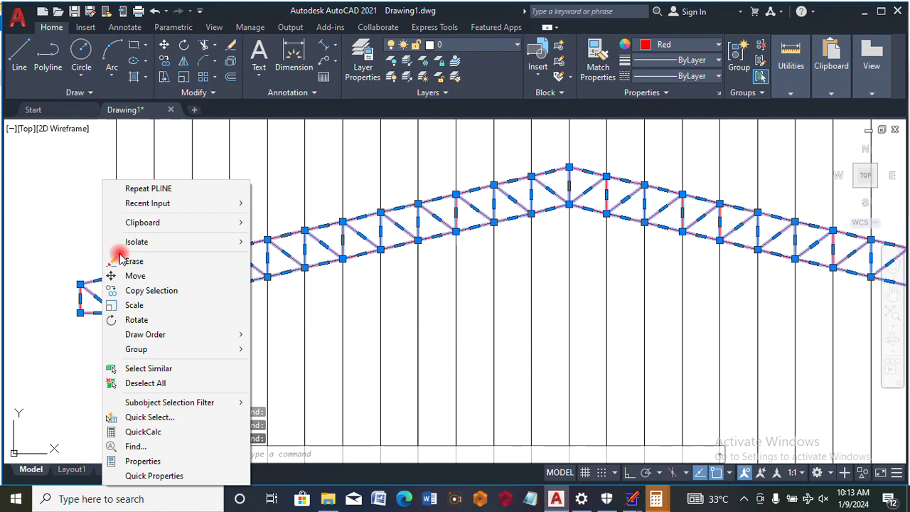
pyautogui.click(139, 276)
pyautogui.scroll(-4, 345, 270)
pyautogui.click(374, 258)
pyautogui.scroll(-2, 482, 263)
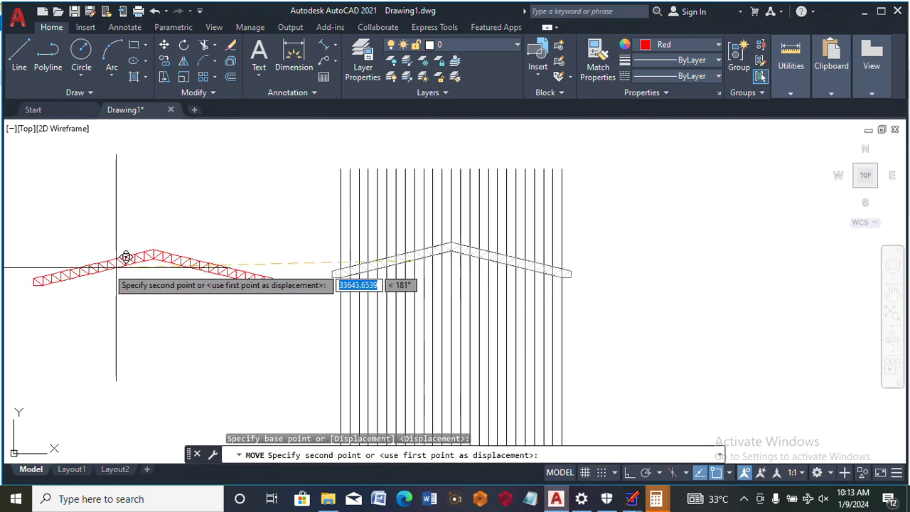
pyautogui.click(105, 258)
# - Select the moved truss's zigzag and chord polylines and explode them into separate lines
pyautogui.scroll(2, 152, 274)
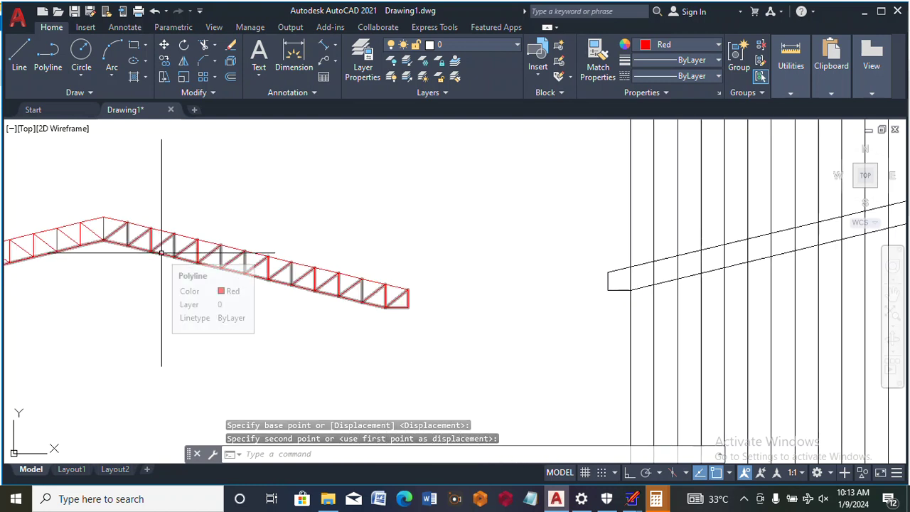
pyautogui.click(163, 254)
pyautogui.scroll(2, 121, 242)
pyautogui.scroll(2, 118, 242)
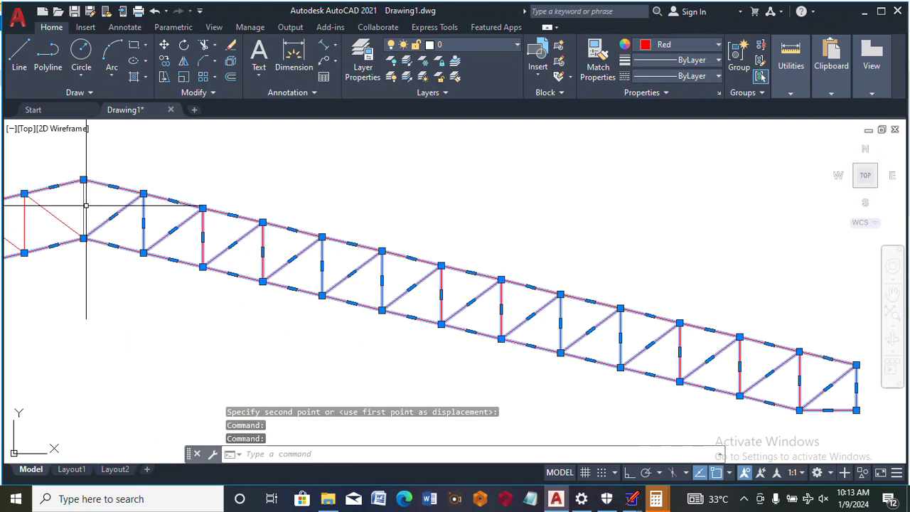
pyautogui.scroll(-2, 238, 211)
pyautogui.scroll(-2, 238, 212)
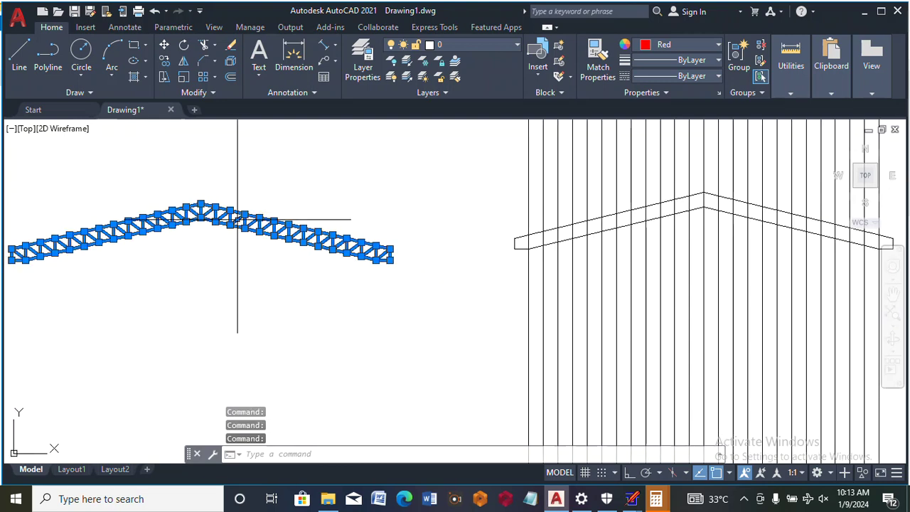
pyautogui.moveTo(237, 218)
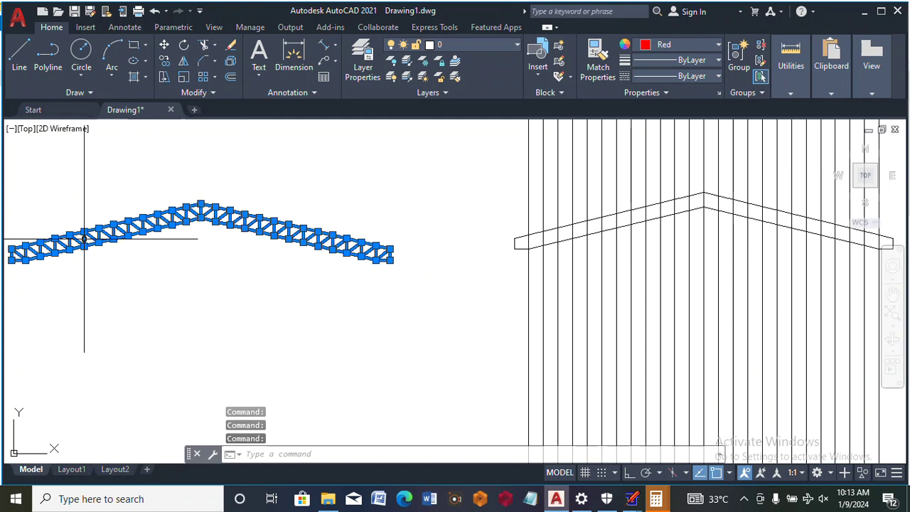
pyautogui.scroll(9, 96, 239)
pyautogui.scroll(-4, 102, 237)
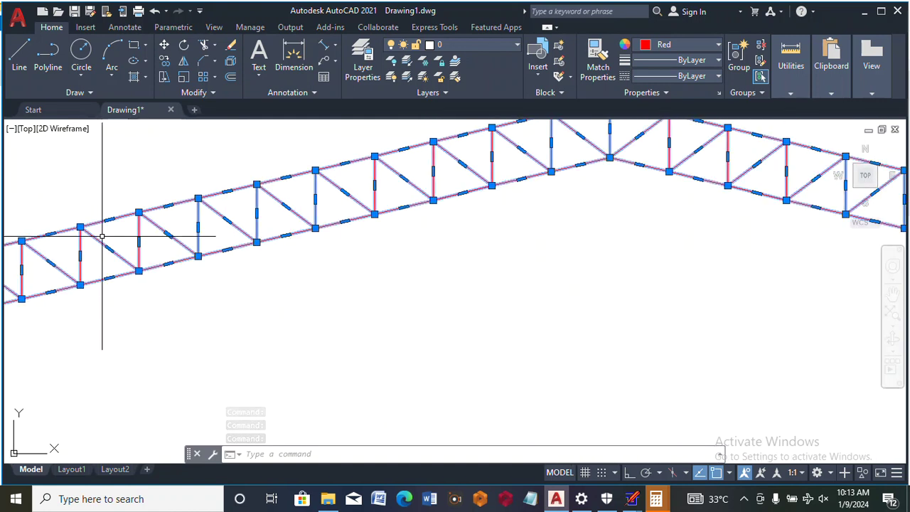
pyautogui.scroll(3, 114, 240)
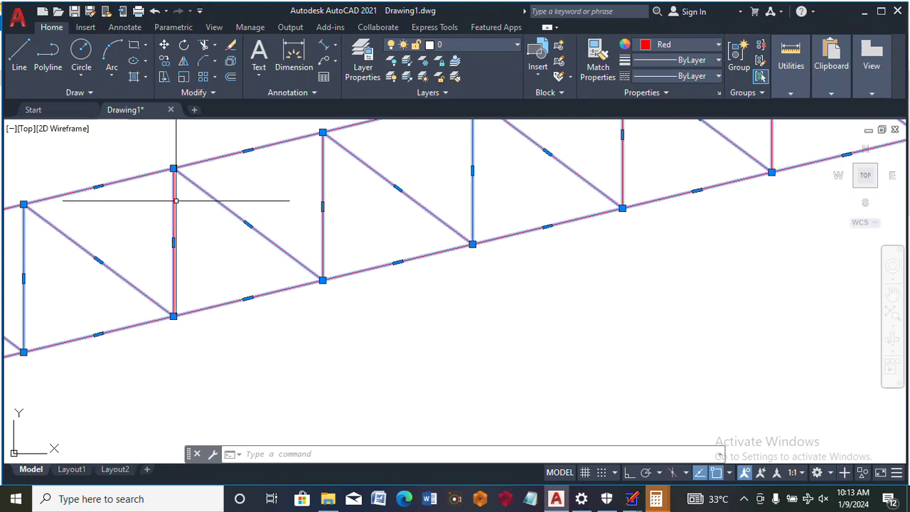
pyautogui.scroll(-8, 209, 203)
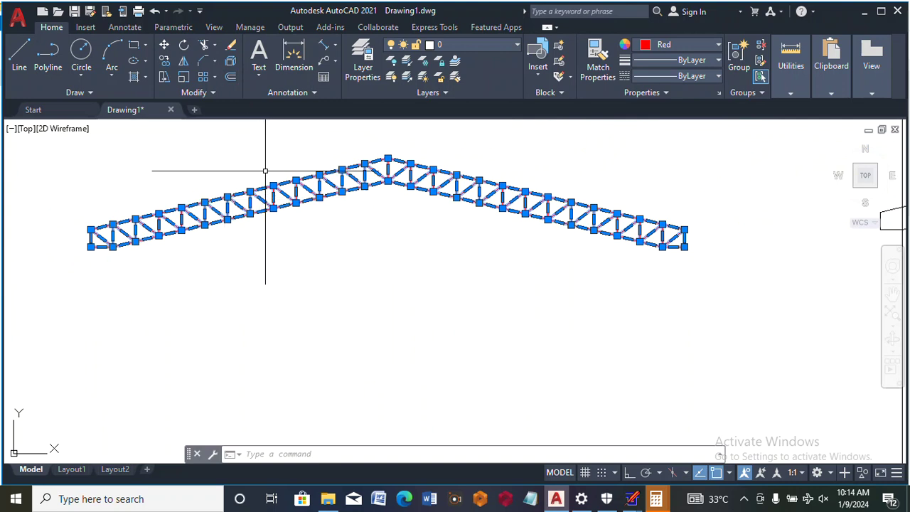
pyautogui.click(235, 63)
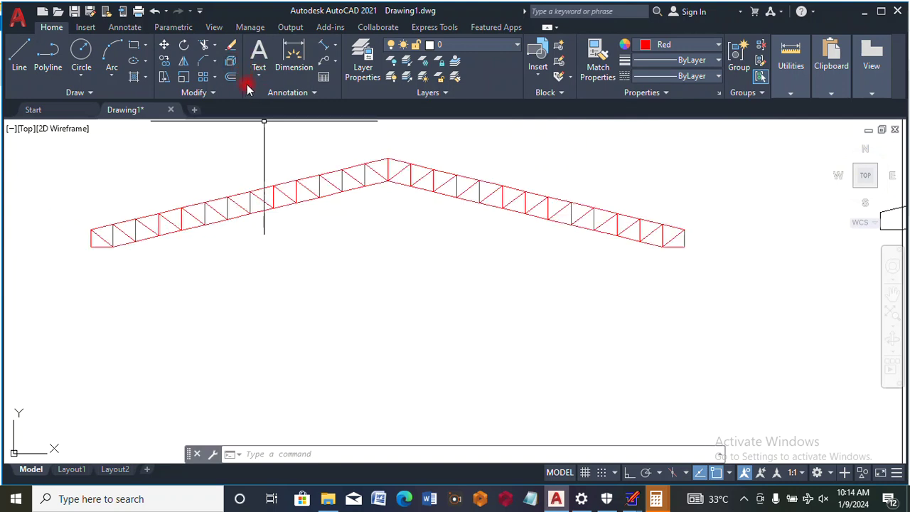
# - Check that the exploded truss members can be picked individually, using a vertical, a diagonal and a lower chord segment, and clear the selection
pyautogui.scroll(5, 276, 191)
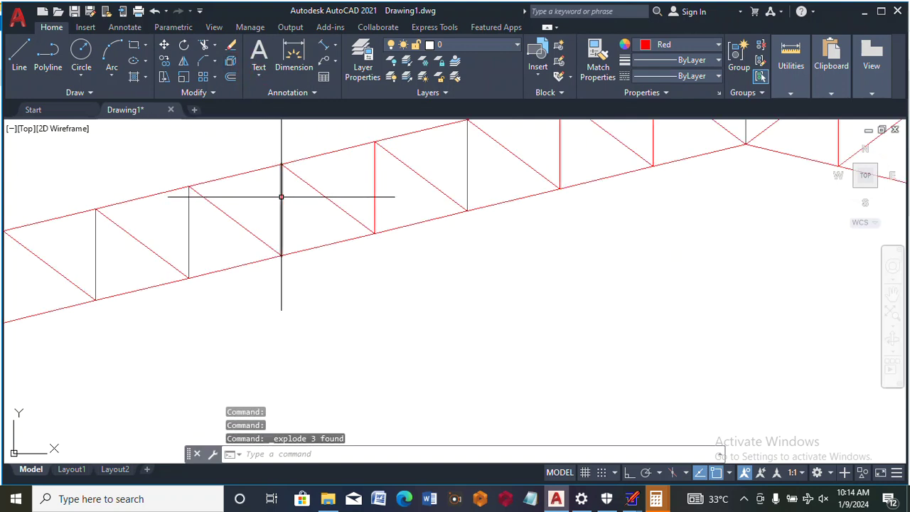
pyautogui.click(236, 223)
pyautogui.click(235, 267)
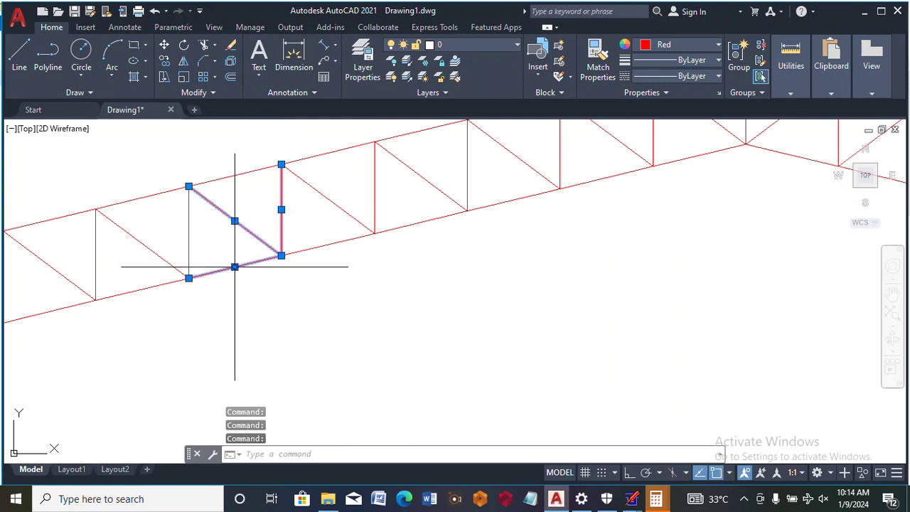
pyautogui.scroll(-6, 249, 195)
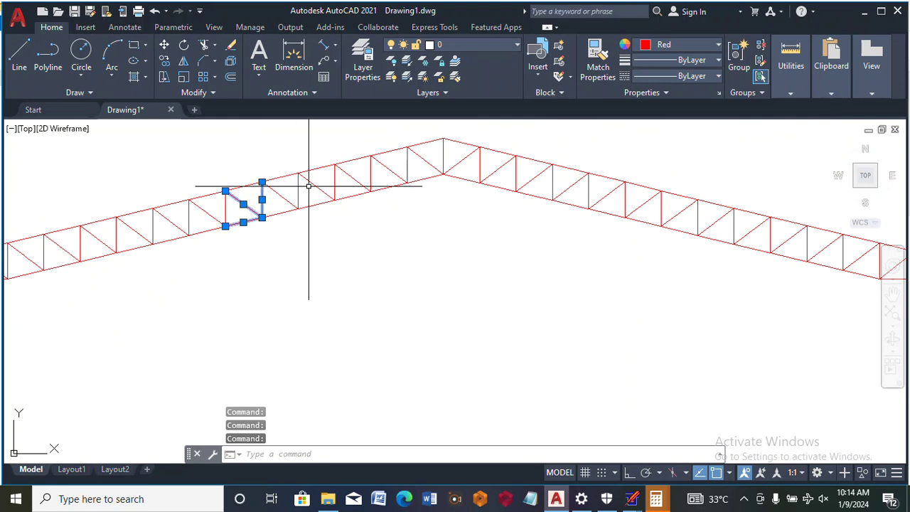
pyautogui.scroll(8, 434, 174)
pyautogui.scroll(-5, 423, 180)
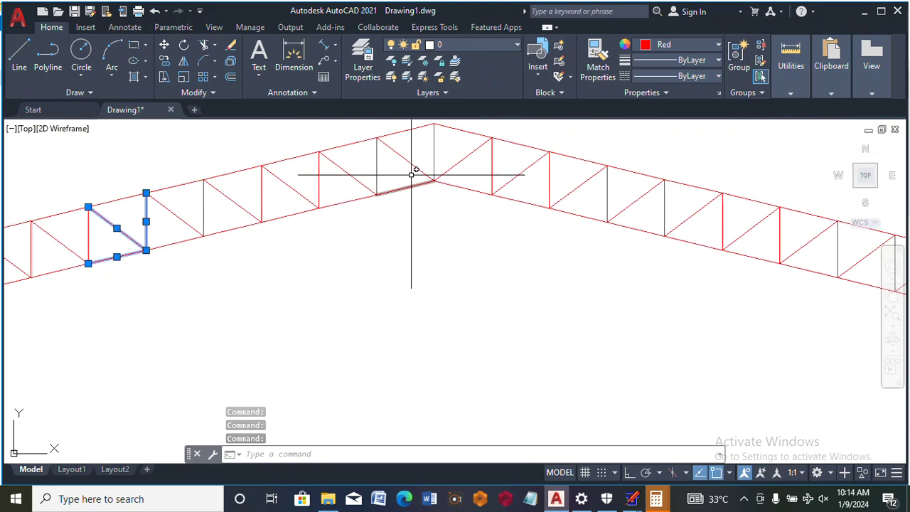
pyautogui.scroll(7, 412, 165)
pyautogui.scroll(-5, 411, 161)
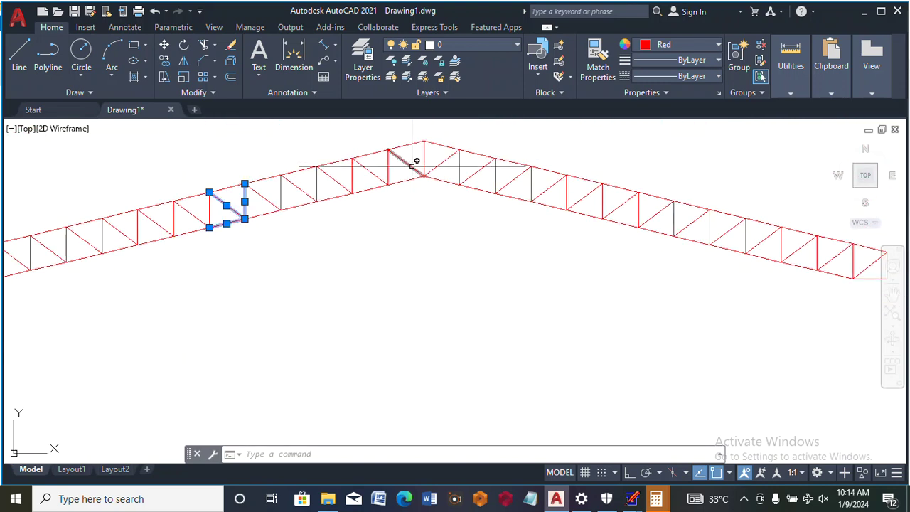
pyautogui.scroll(3, 455, 156)
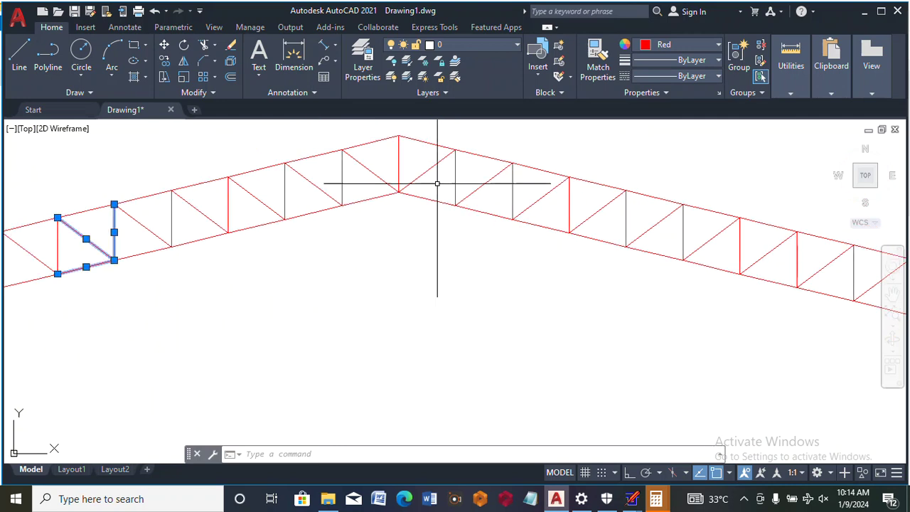
pyautogui.press('Escape')
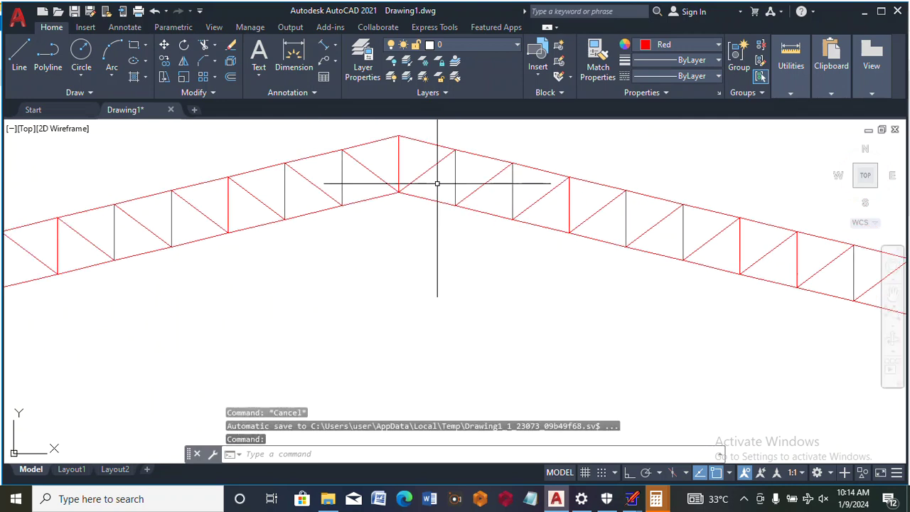
# - Select all members of the detached red truss and set up a Write Block export of them with Millimeters as the insert units
pyautogui.scroll(-4, 252, 191)
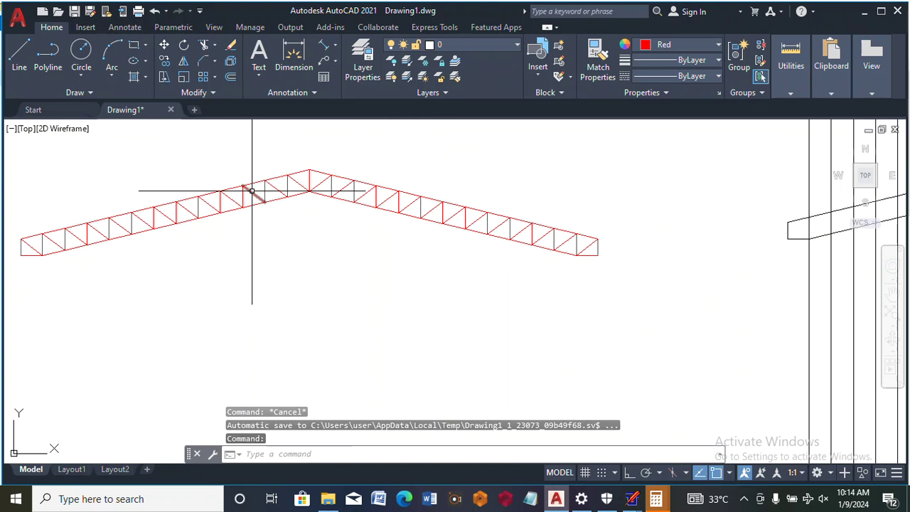
pyautogui.scroll(-2, 213, 164)
pyautogui.scroll(4, 629, 214)
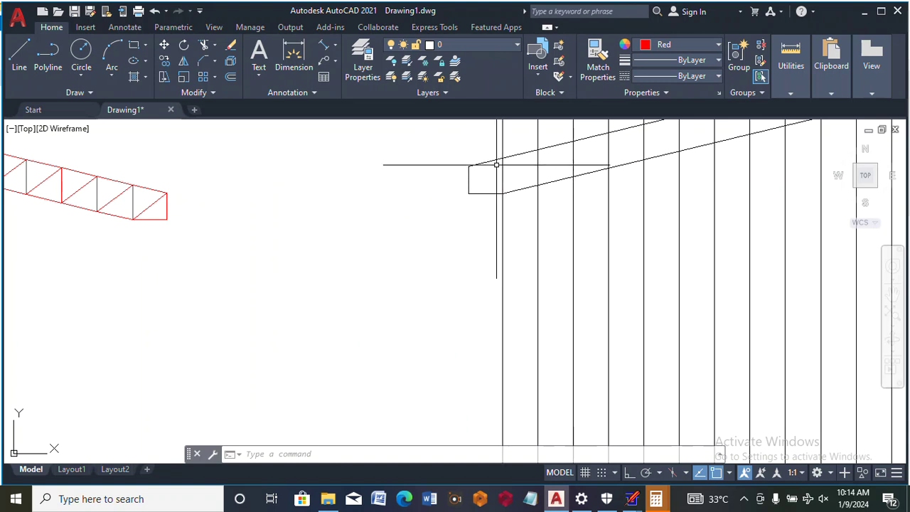
pyautogui.scroll(-5, 562, 143)
pyautogui.scroll(-6, 384, 171)
pyautogui.scroll(4, 392, 163)
pyautogui.click(402, 156)
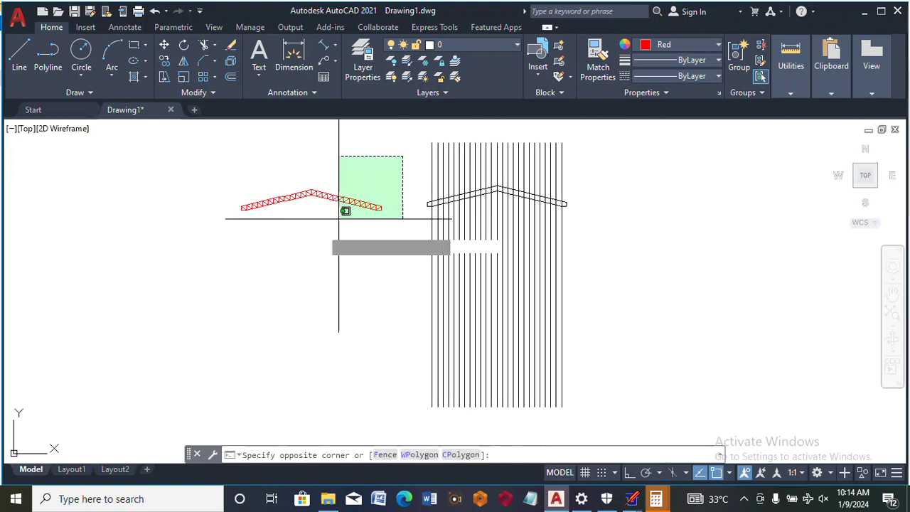
pyautogui.click(179, 245)
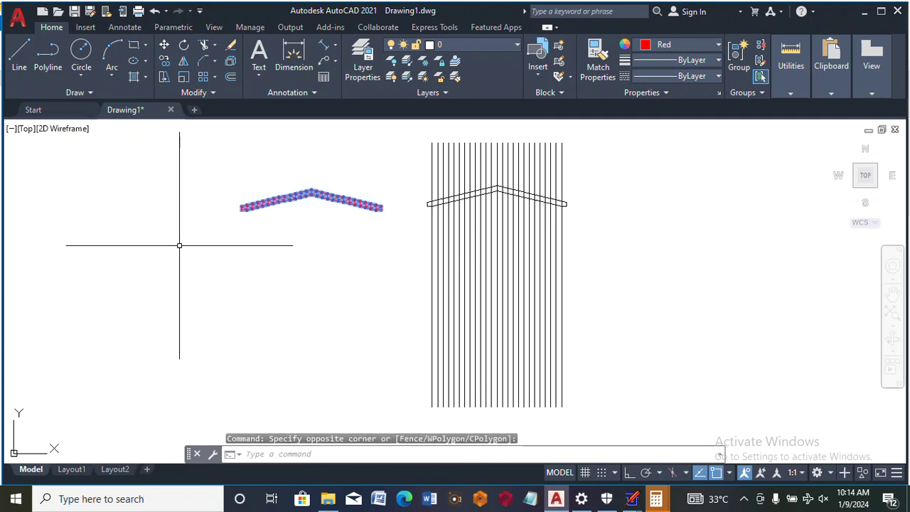
pyautogui.write('M')
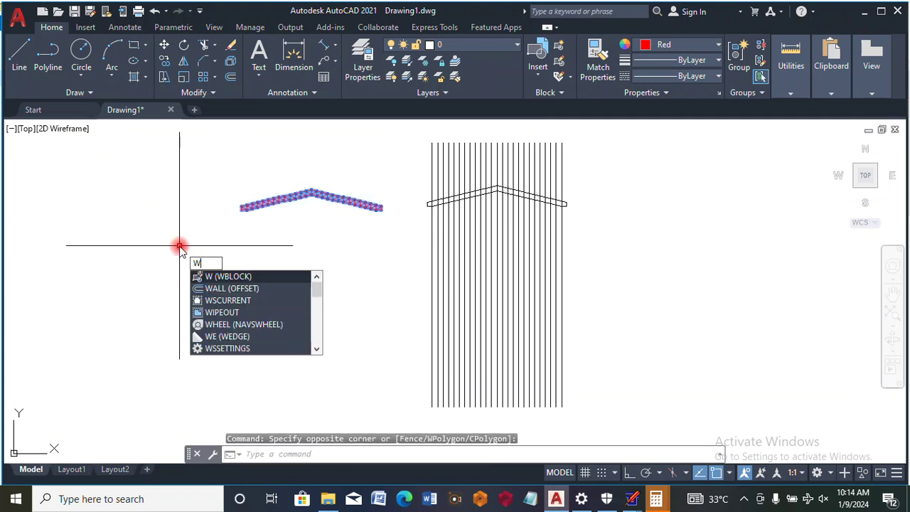
pyautogui.press('Return')
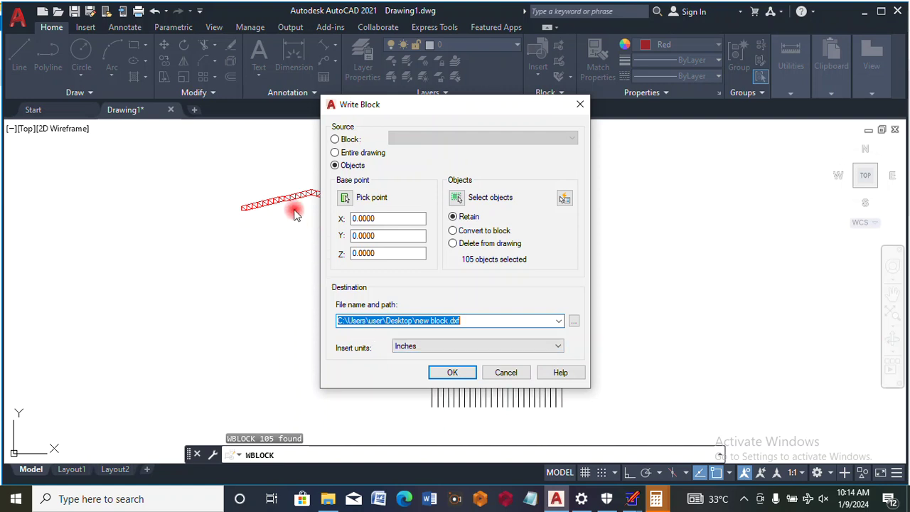
pyautogui.click(438, 350)
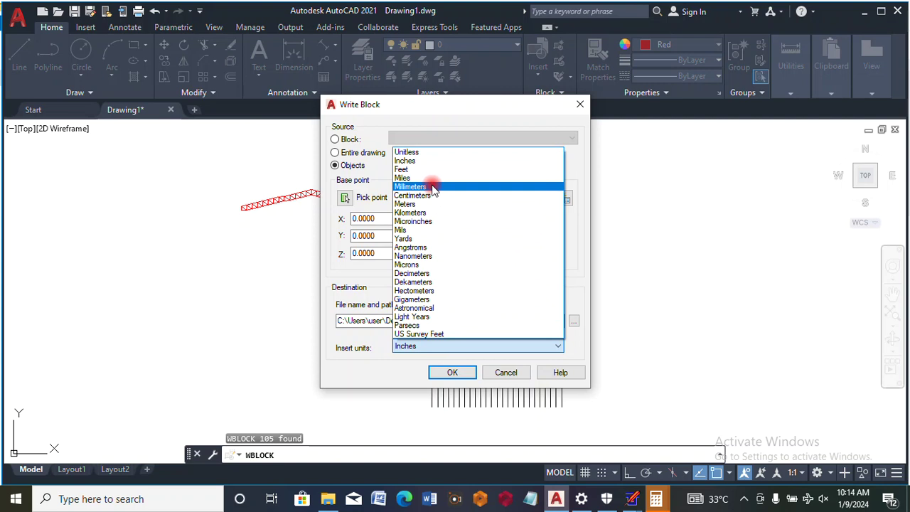
pyautogui.click(433, 187)
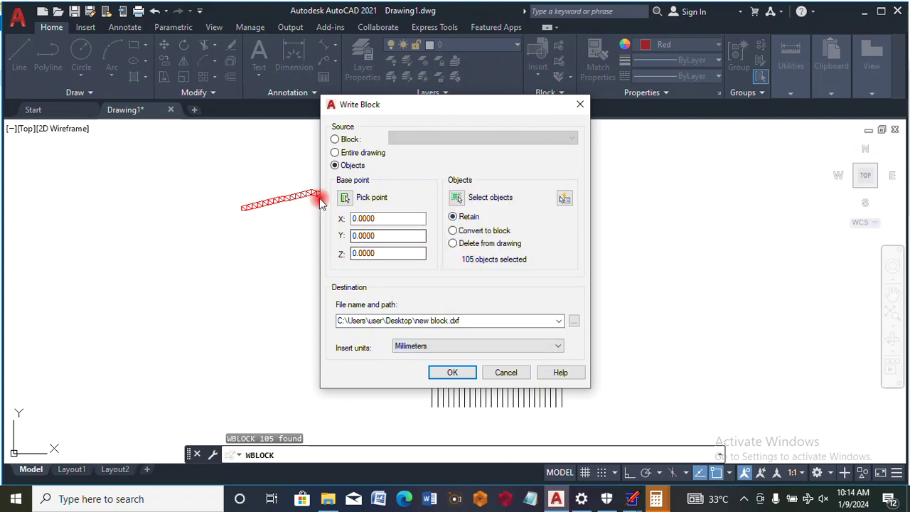
# - Write the block to the Desktop as an AutoCAD 2018 DXF file named STEEL WORK
pyautogui.click(575, 321)
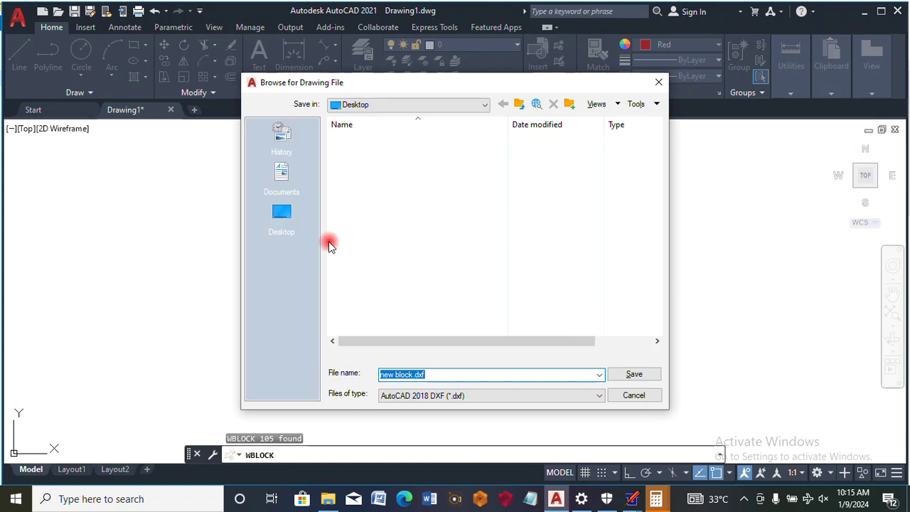
pyautogui.click(288, 214)
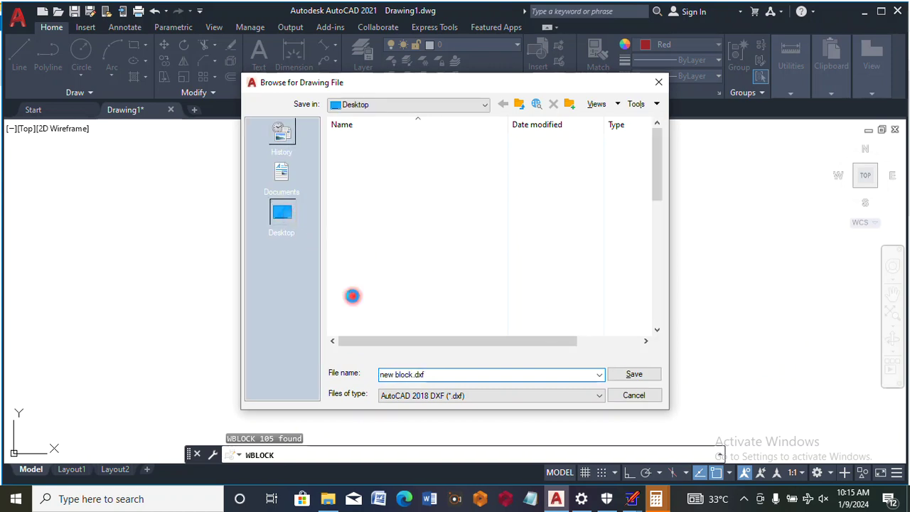
pyautogui.click(399, 395)
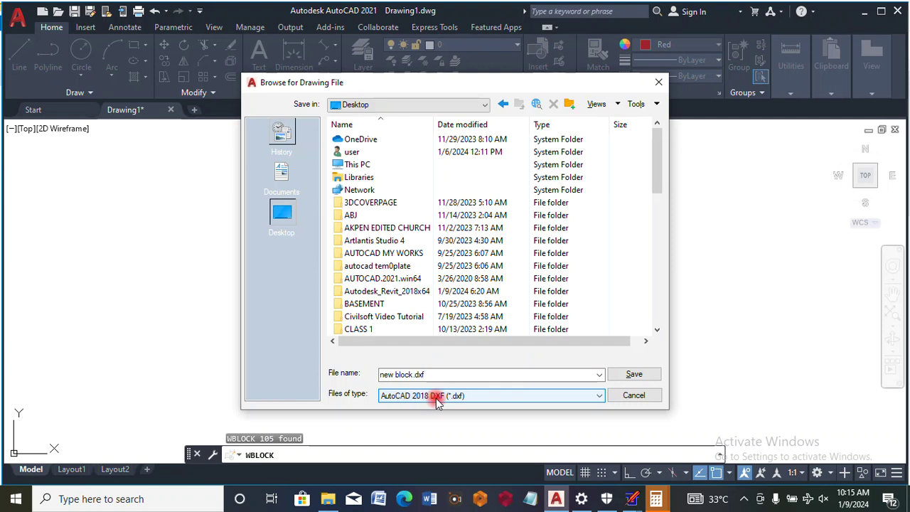
pyautogui.click(434, 375)
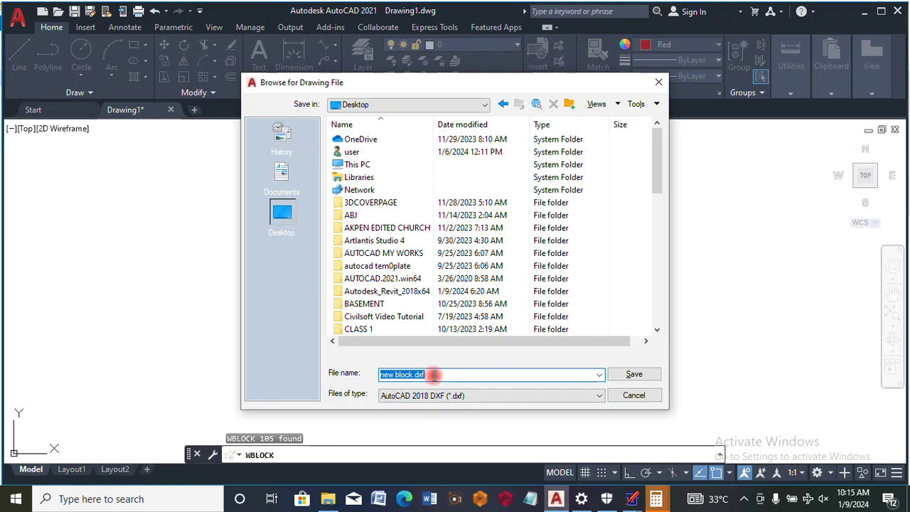
pyautogui.write('SE')
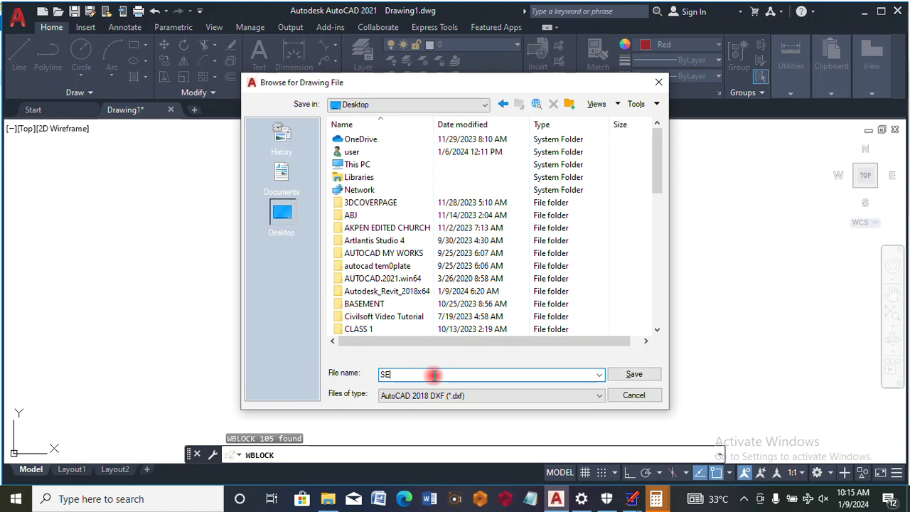
pyautogui.press('BackSpace')
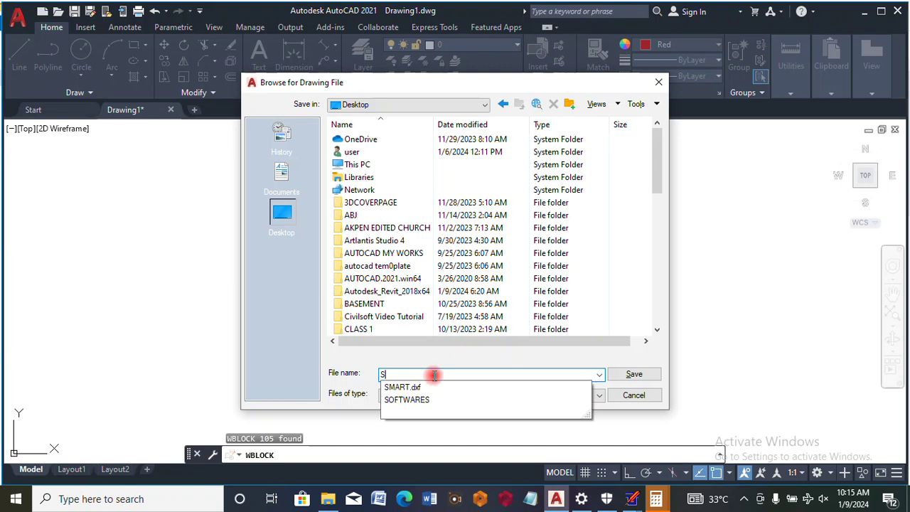
pyautogui.write('TEEL WORK')
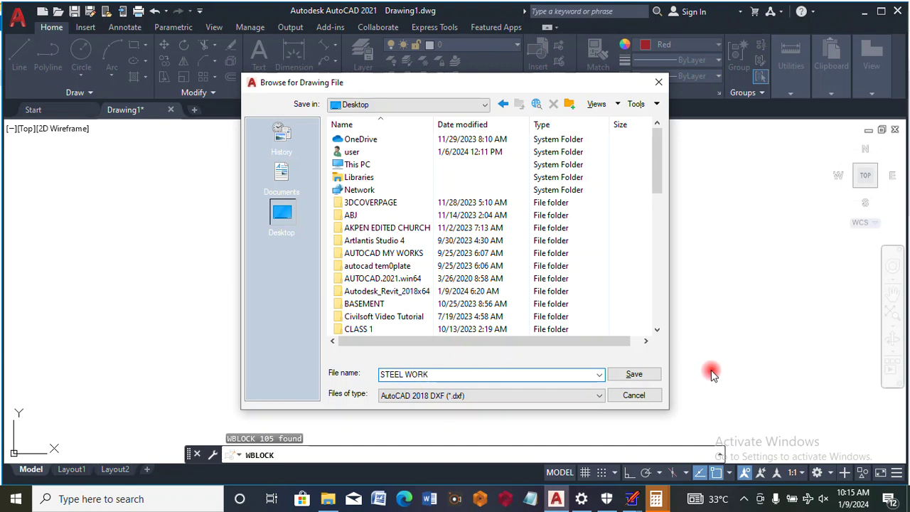
pyautogui.click(634, 375)
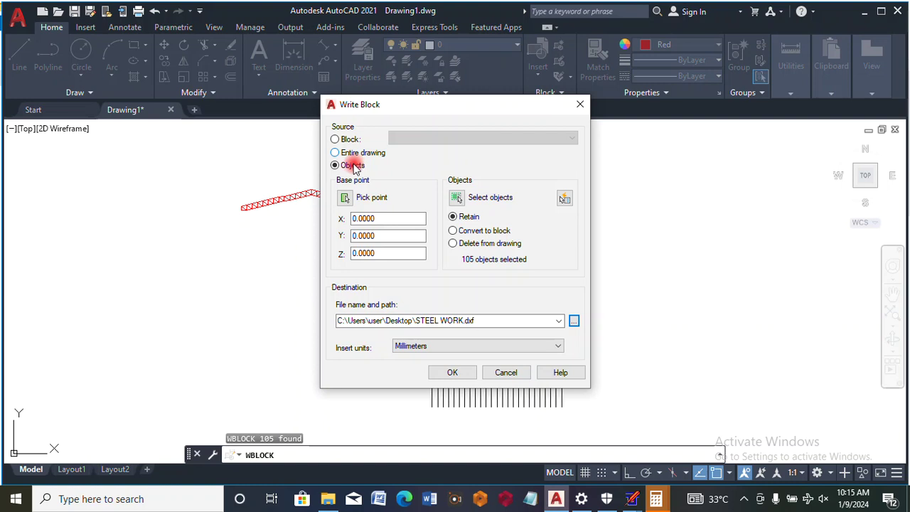
pyautogui.click(455, 372)
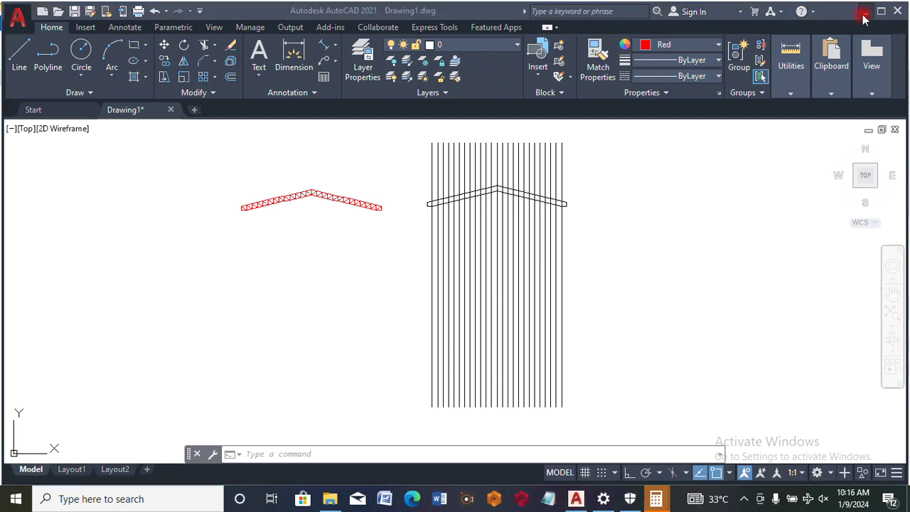
# - Minimise AutoCAD, close the calculator and launch QuickStructure 8.0 from the desktop
pyautogui.click(863, 14)
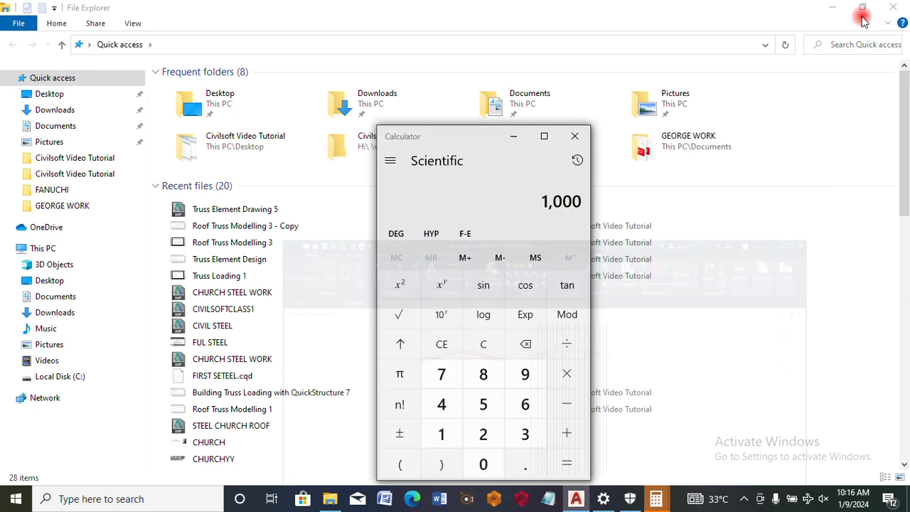
pyautogui.click(584, 139)
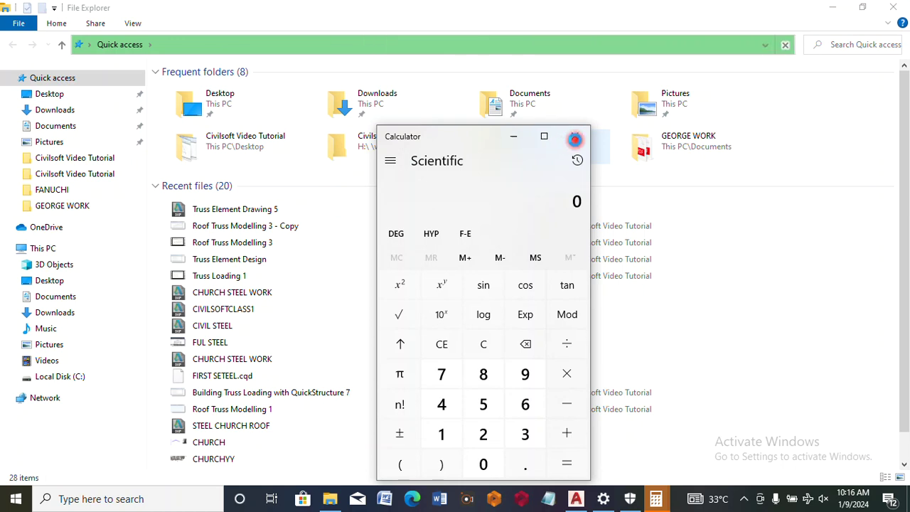
pyautogui.click(575, 139)
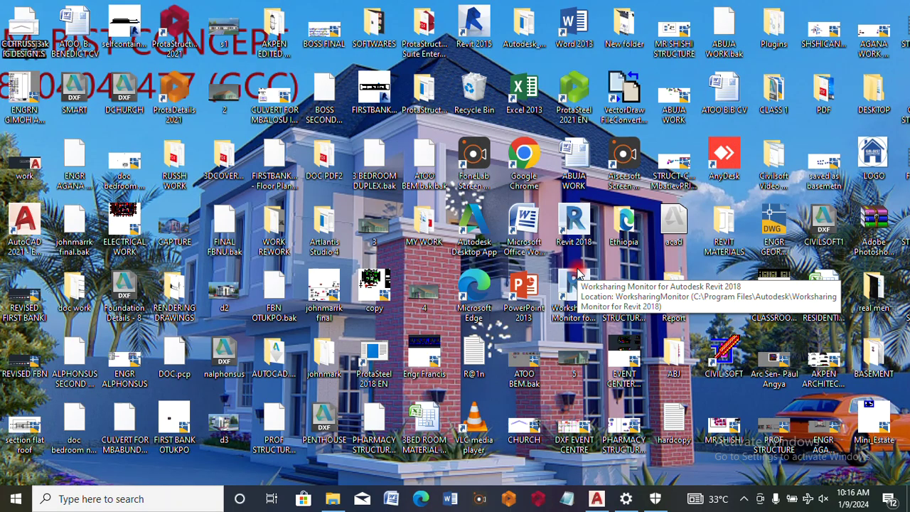
pyautogui.doubleClick(726, 359)
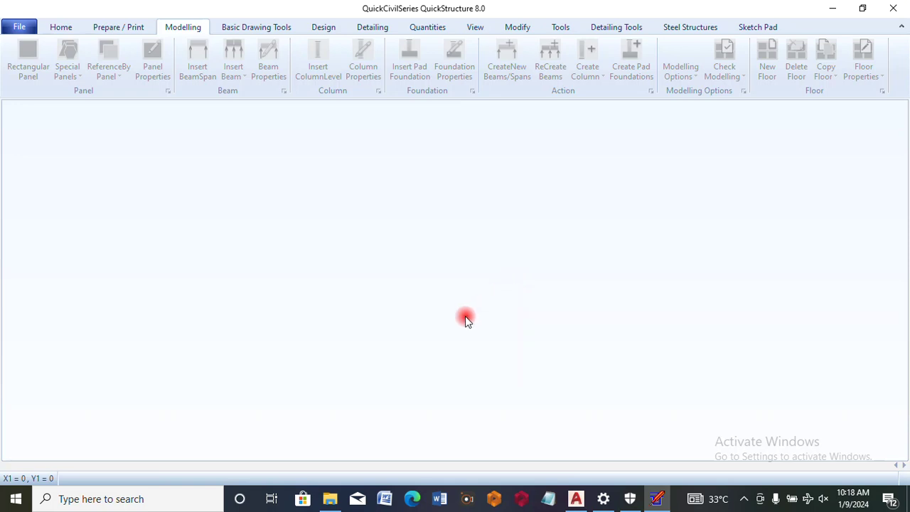
# - Create a new project and decline changing the default settings
pyautogui.click(19, 30)
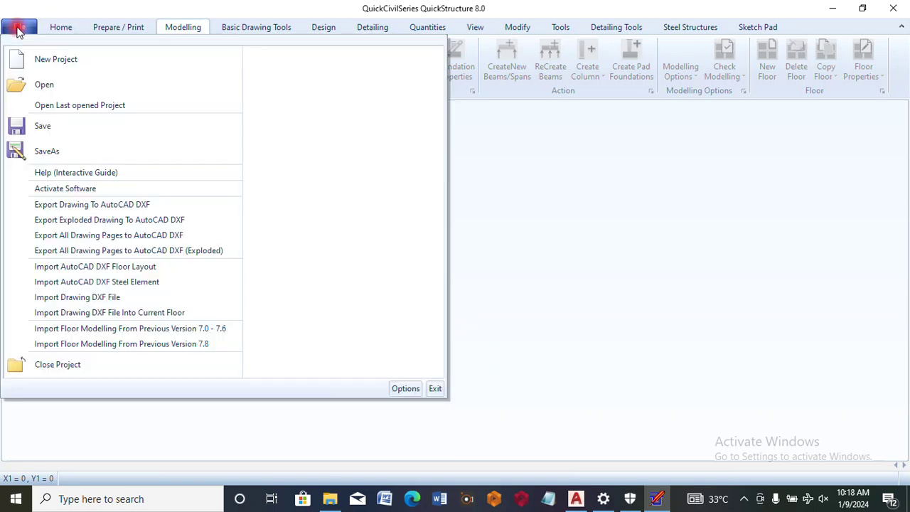
pyautogui.click(51, 66)
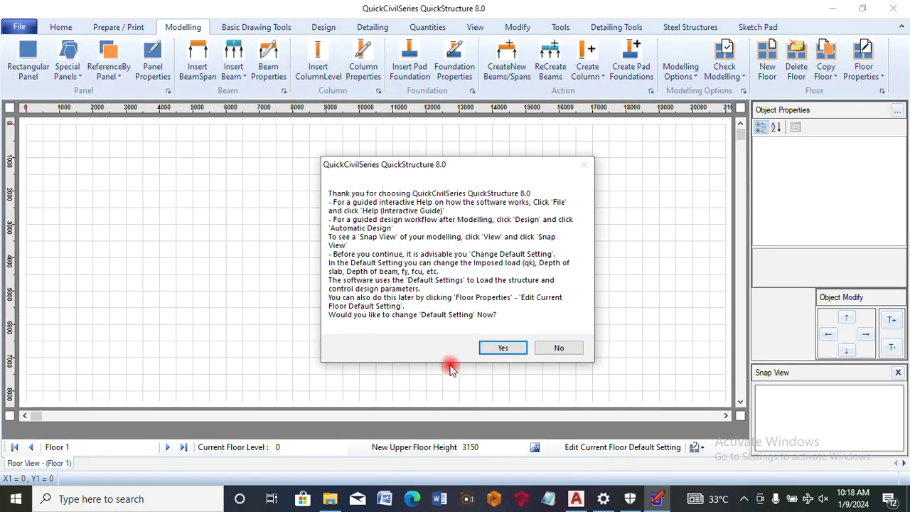
pyautogui.click(549, 348)
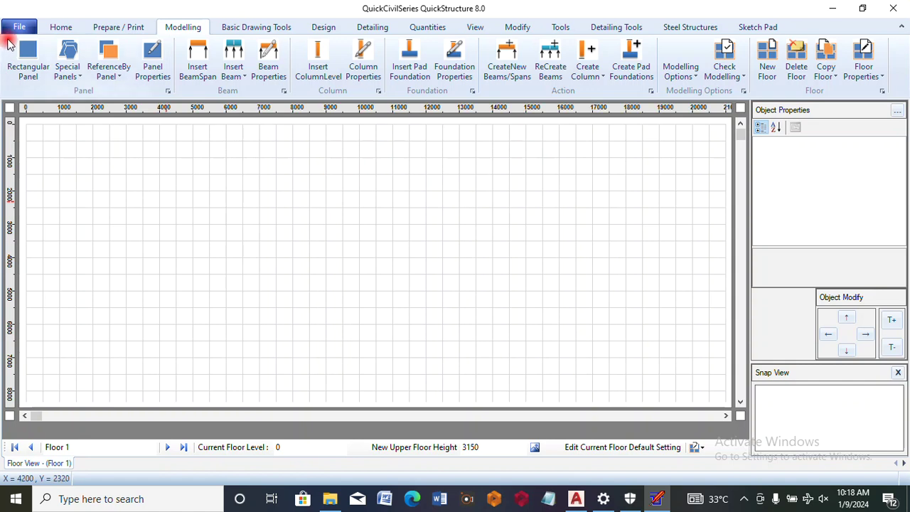
# - Import the STEEL WORK DXF file from the Desktop as AutoCAD DXF steel elements, accepting that current elements are deleted
pyautogui.click(17, 29)
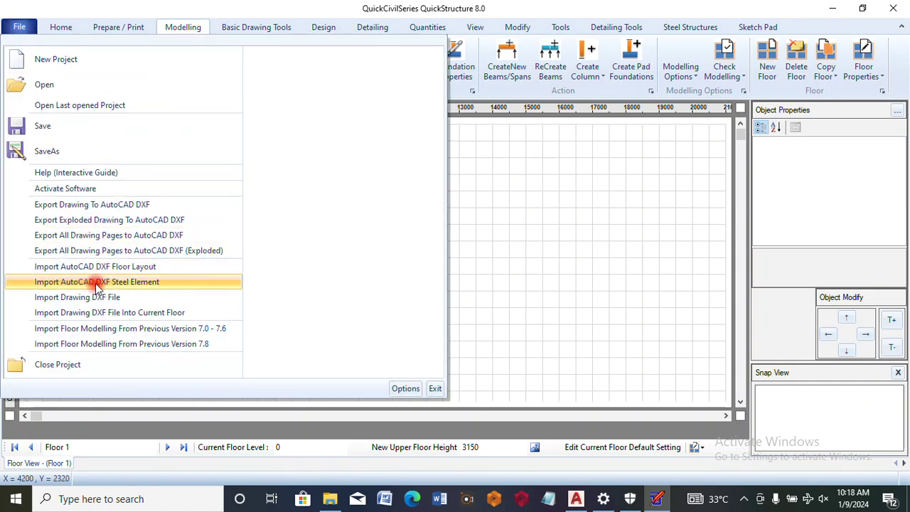
pyautogui.click(151, 286)
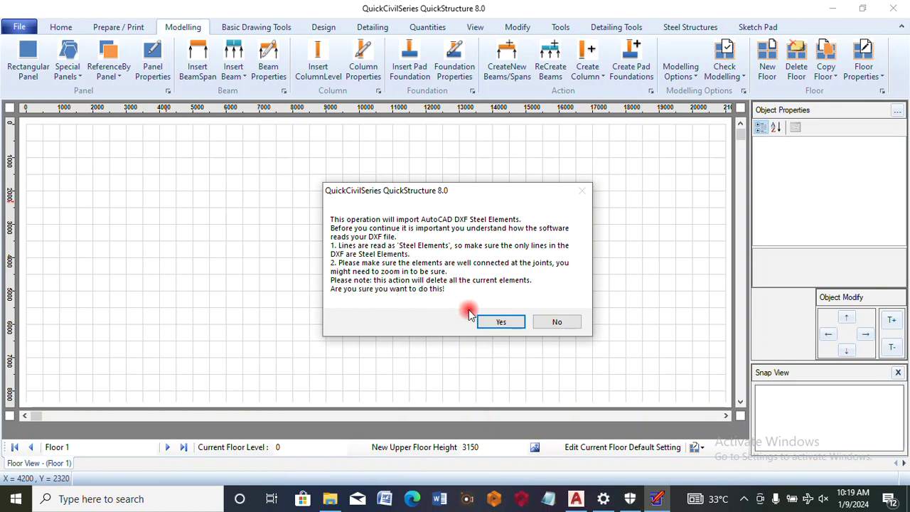
pyautogui.click(488, 322)
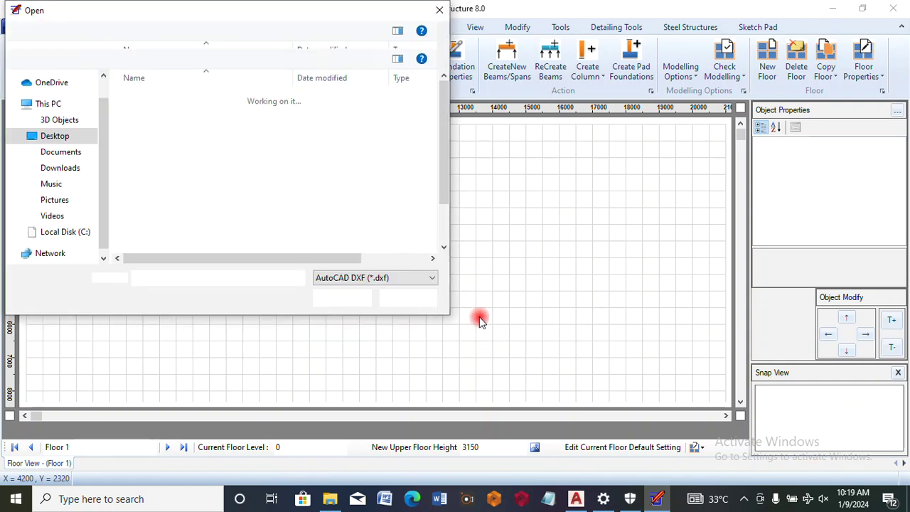
pyautogui.moveTo(443, 135)
pyautogui.mouseDown()
pyautogui.moveTo(443, 108)
pyautogui.moveTo(444, 236)
pyautogui.mouseUp()
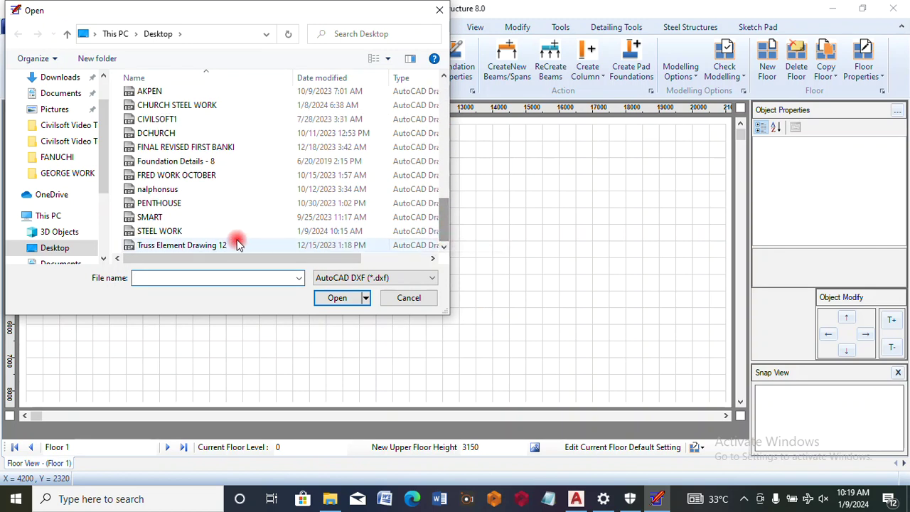
pyautogui.click(186, 231)
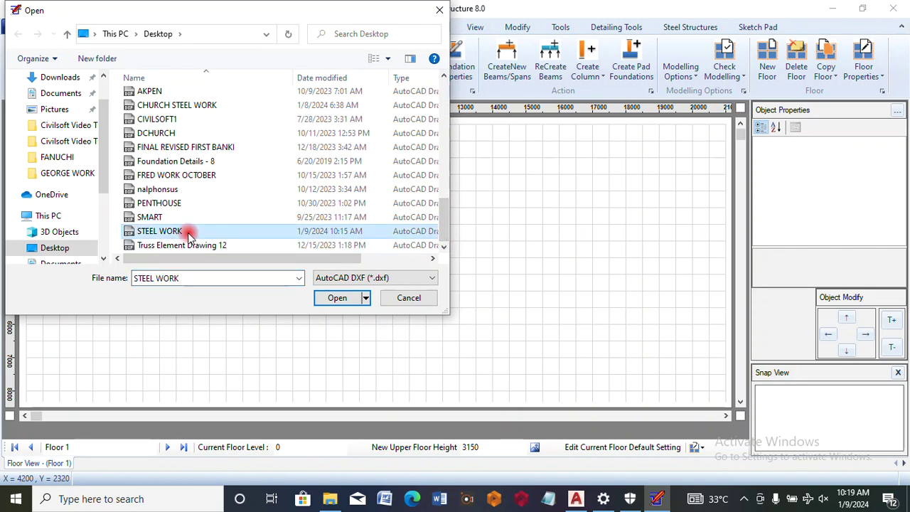
pyautogui.click(333, 298)
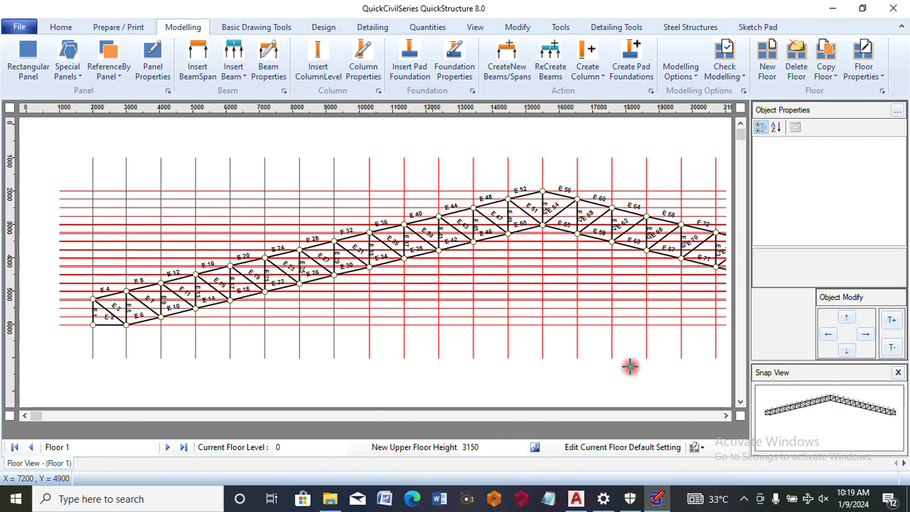
# - Set the drawing scale of the truss's floor view to 1:175
pyautogui.click(726, 416)
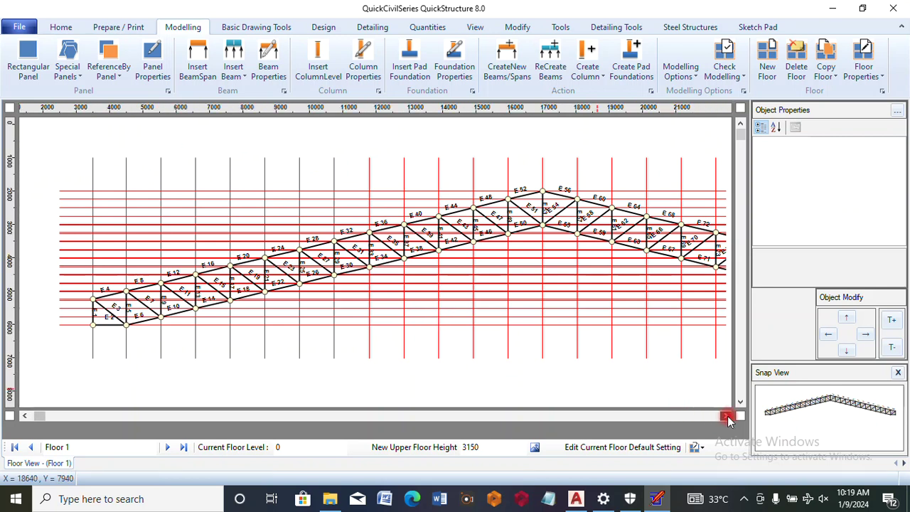
pyautogui.click(726, 416)
pyautogui.click(727, 416)
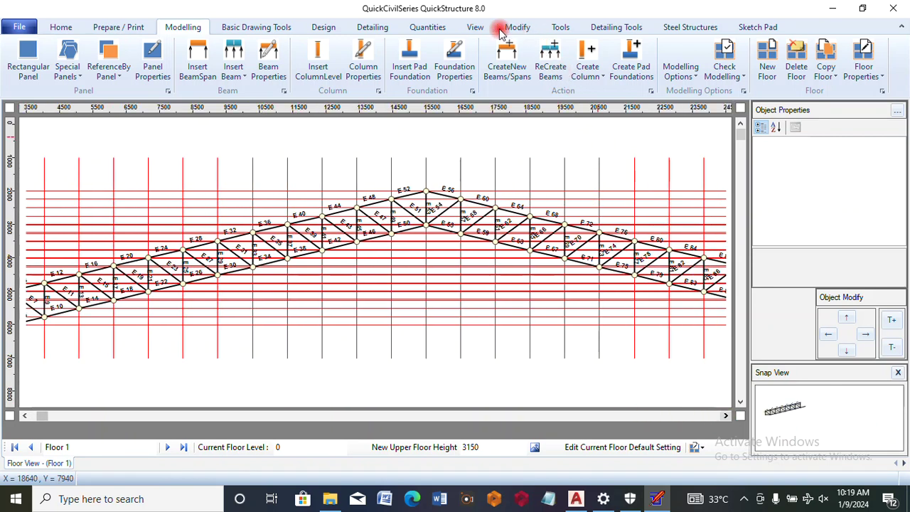
pyautogui.click(475, 28)
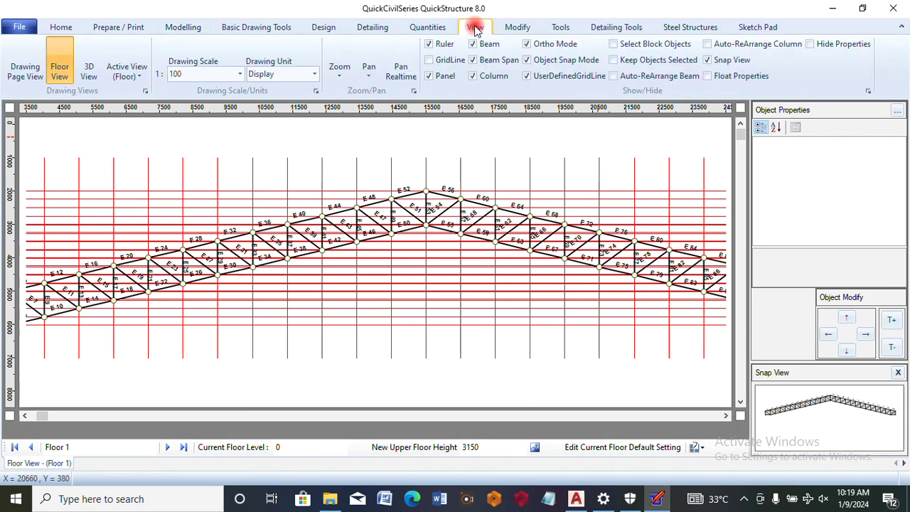
pyautogui.click(239, 74)
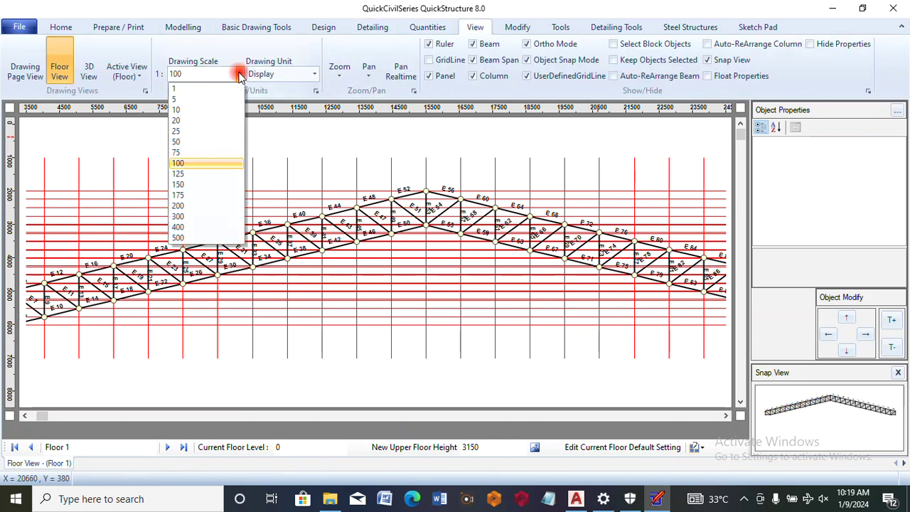
pyautogui.click(195, 195)
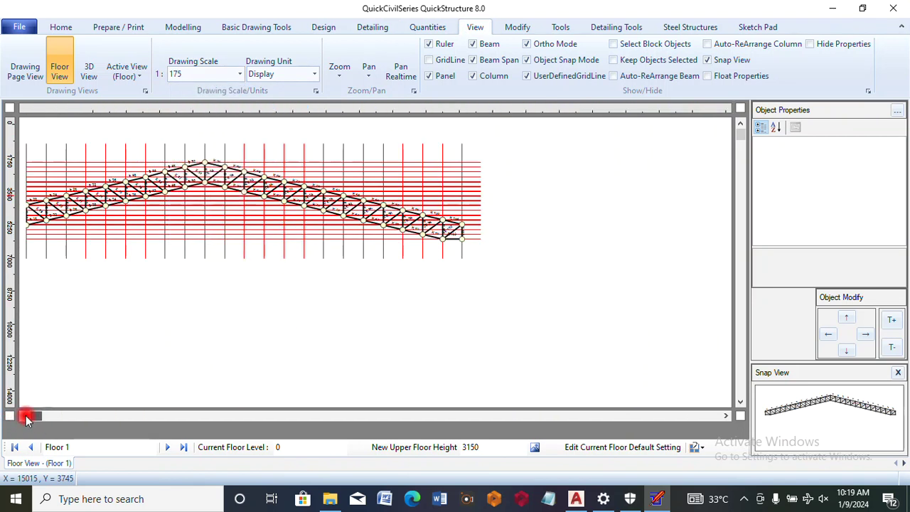
# - Set the floor view's drawing scale to 1:100 and bring the truss's left-hand half into view
pyautogui.click(33, 417)
pyautogui.click(31, 418)
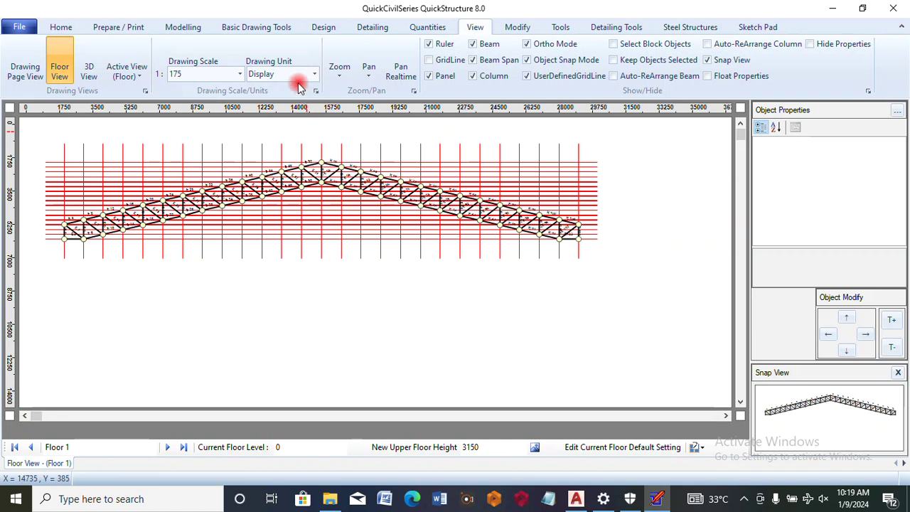
pyautogui.click(239, 73)
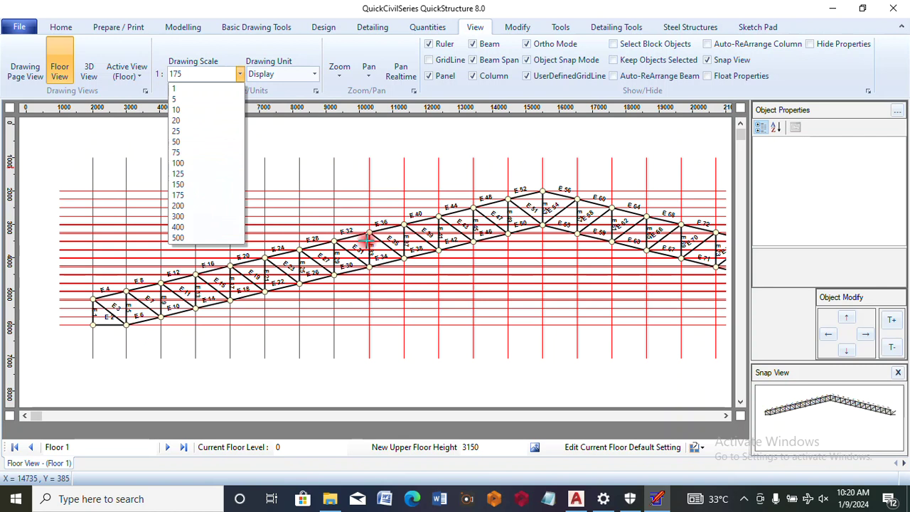
pyautogui.click(659, 400)
pyautogui.click(726, 416)
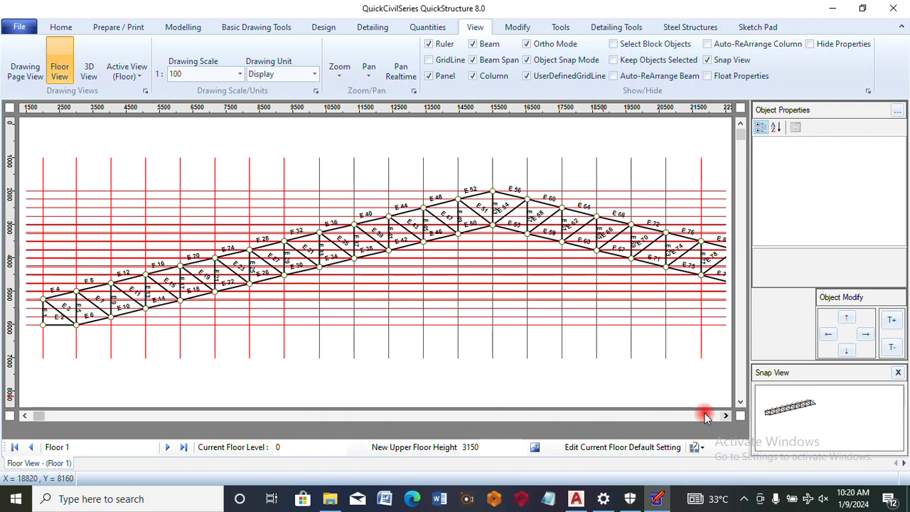
pyautogui.click(727, 416)
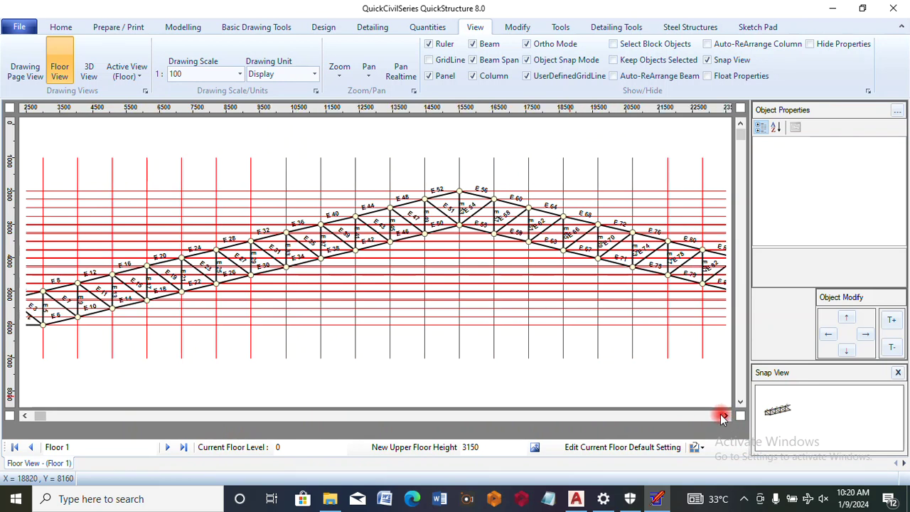
pyautogui.click(26, 416)
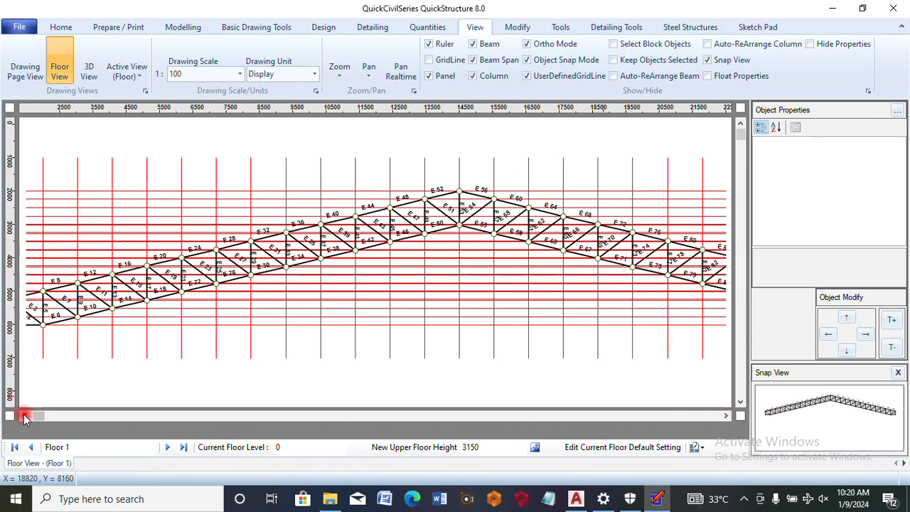
pyautogui.click(36, 372)
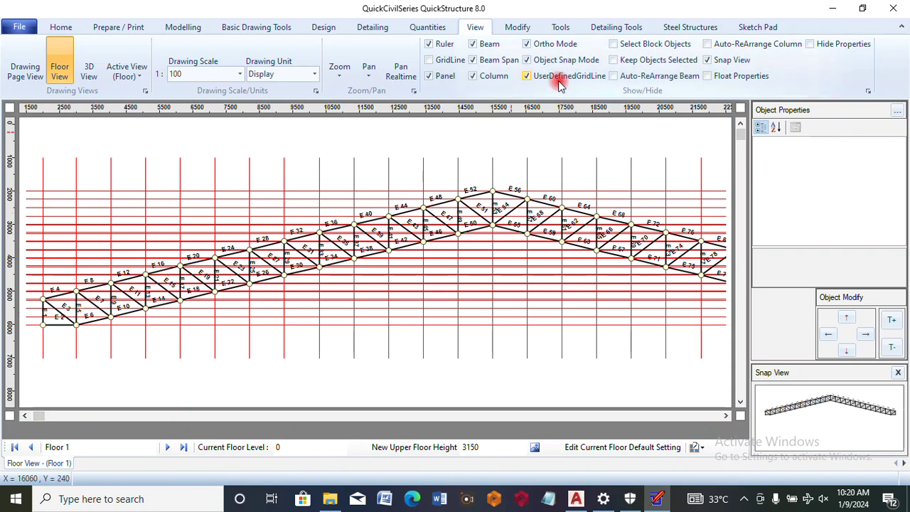
# - Start Build Roof Truss Point Load, place its window clear of the truss drawing and begin adding loaded elements
pyautogui.click(681, 30)
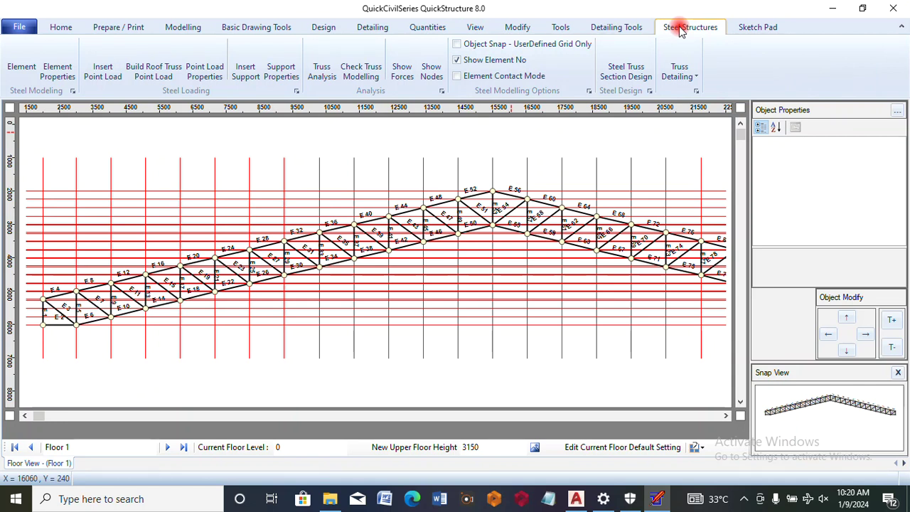
pyautogui.click(152, 74)
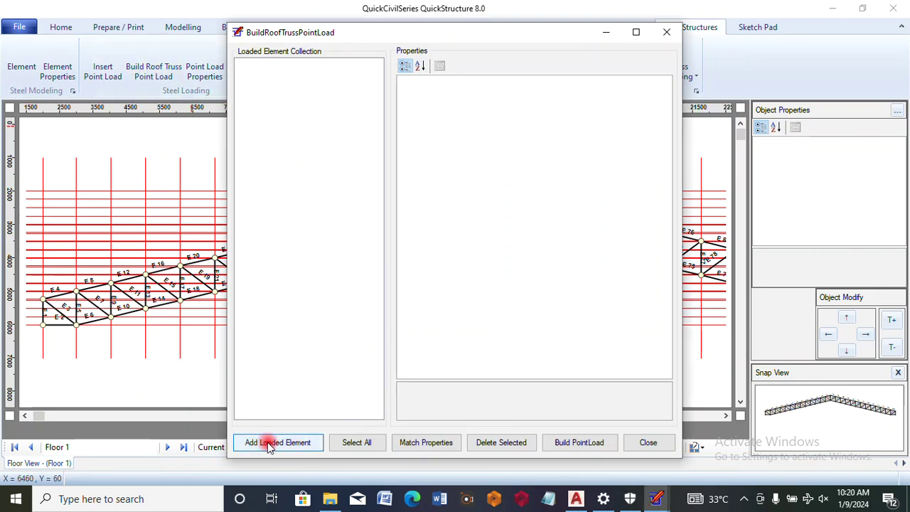
pyautogui.moveTo(395, 39); pyautogui.dragTo(642, 34)
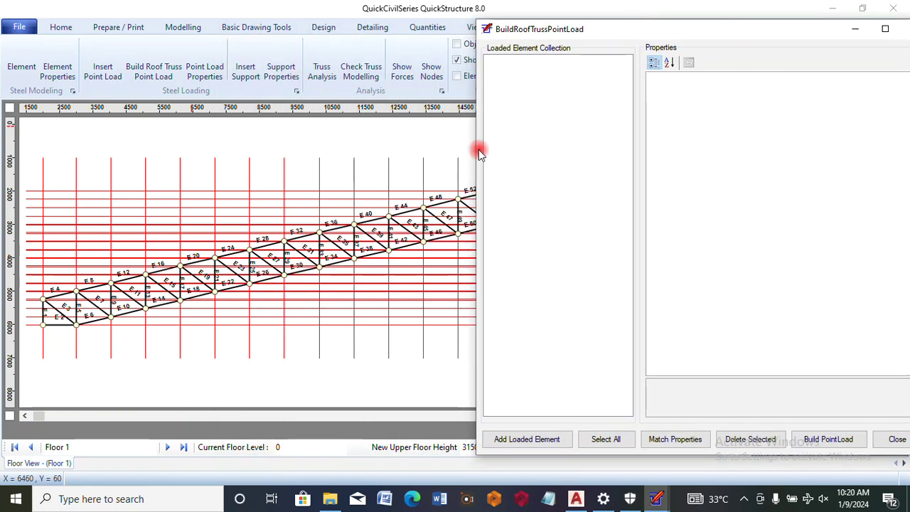
pyautogui.moveTo(475, 150)
pyautogui.mouseDown()
pyautogui.moveTo(636, 145)
pyautogui.moveTo(569, 142)
pyautogui.mouseUp()
pyautogui.moveTo(681, 32); pyautogui.dragTo(665, 30)
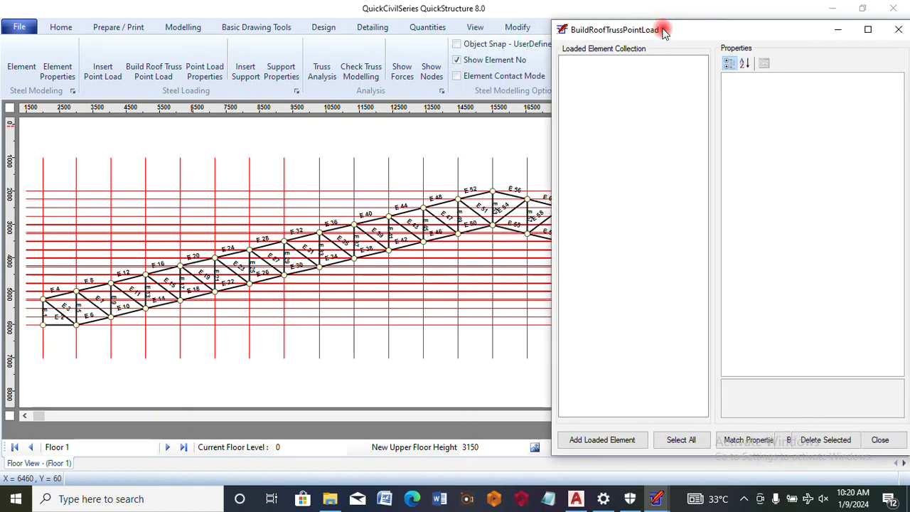
pyautogui.click(597, 441)
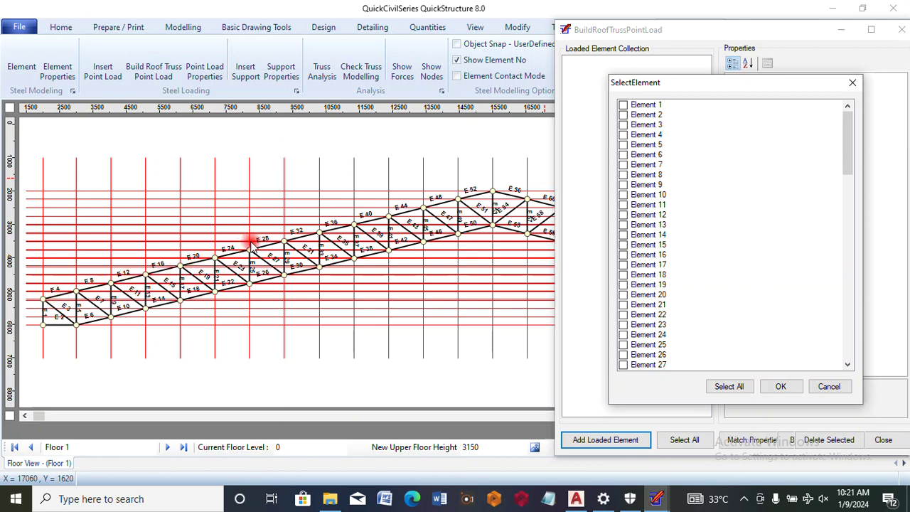
# - Tick Elements 1, 4, 8, 12, 16, 20 and 24 as loaded elements in the element selection
pyautogui.click(627, 106)
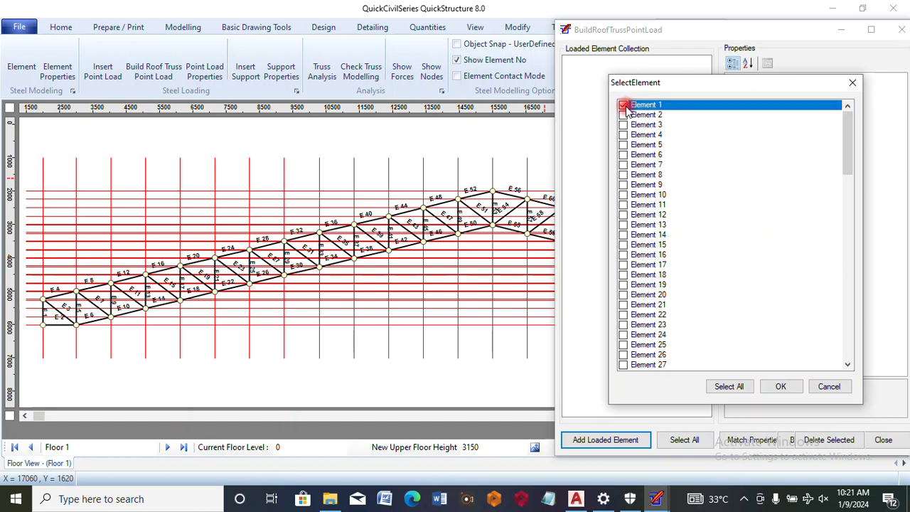
pyautogui.click(624, 106)
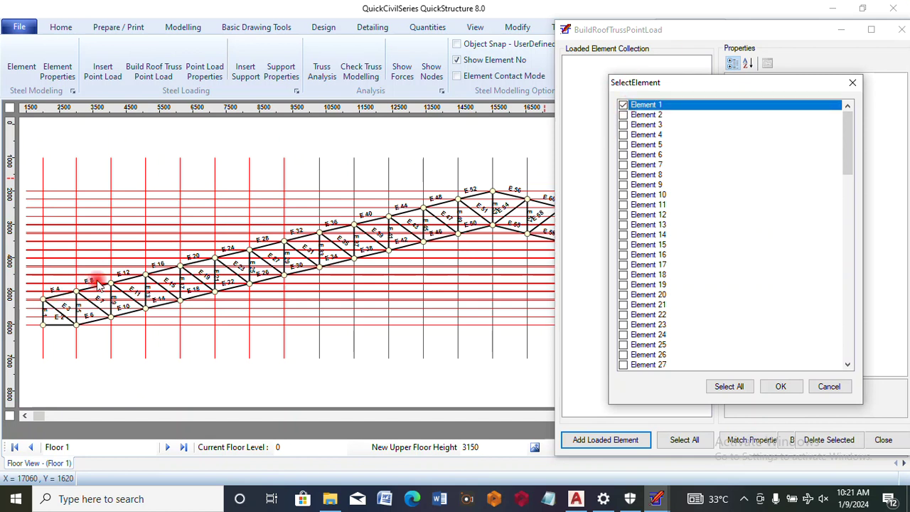
pyautogui.click(623, 135)
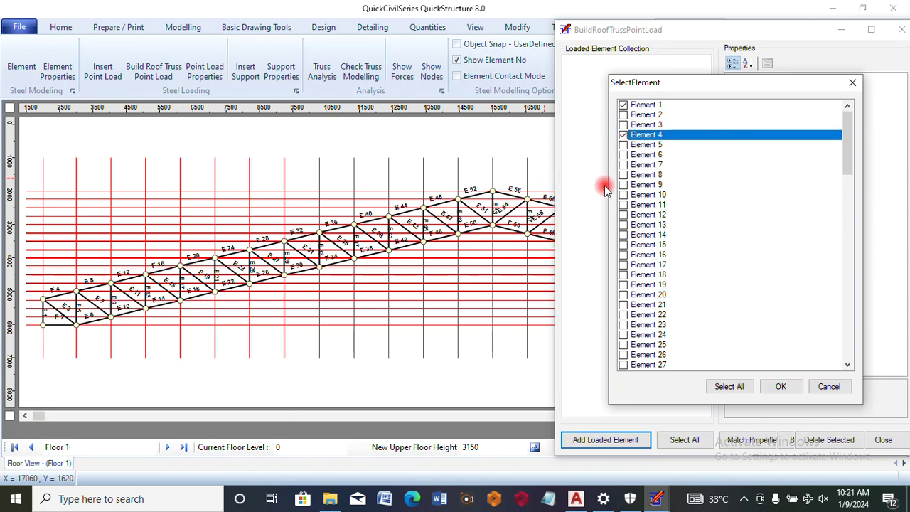
pyautogui.click(623, 175)
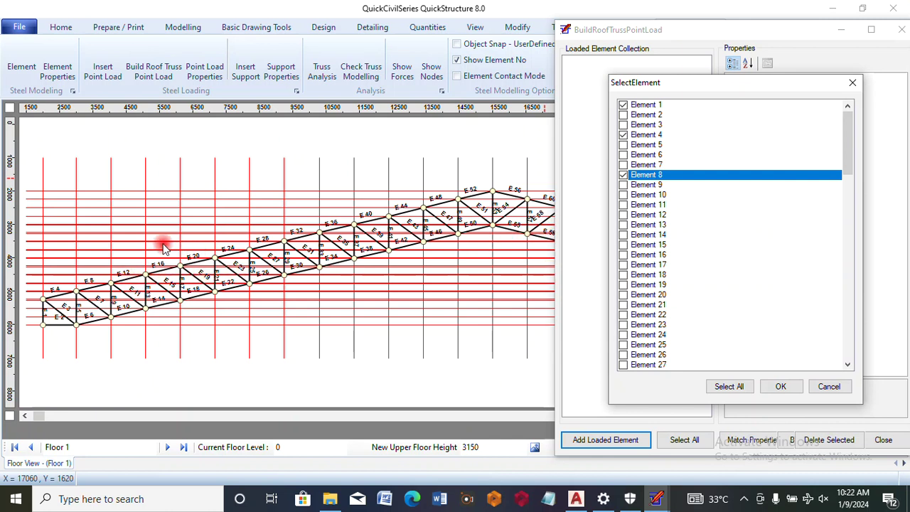
pyautogui.click(624, 214)
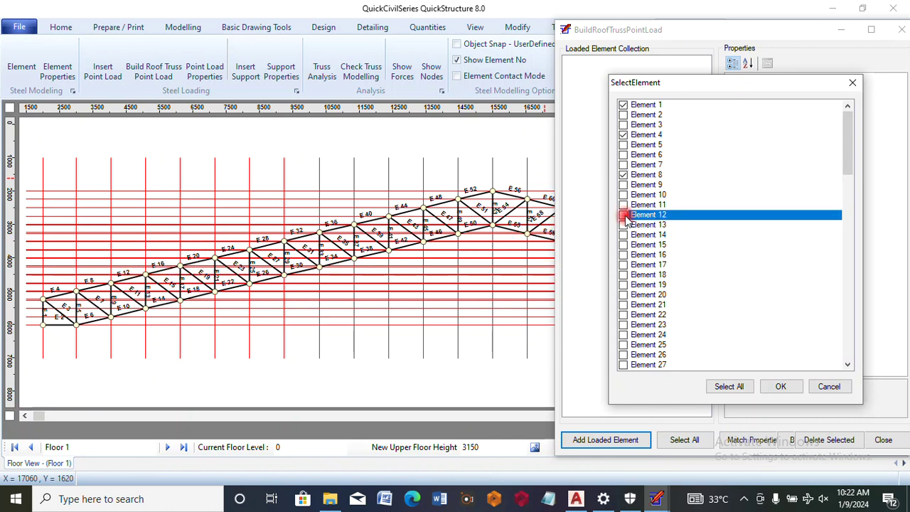
pyautogui.click(624, 255)
pyautogui.click(624, 255)
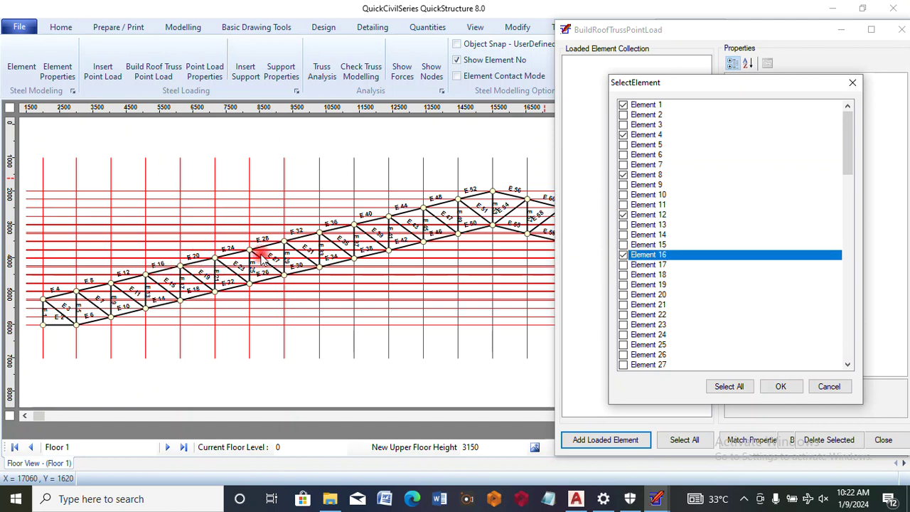
pyautogui.doubleClick(623, 294)
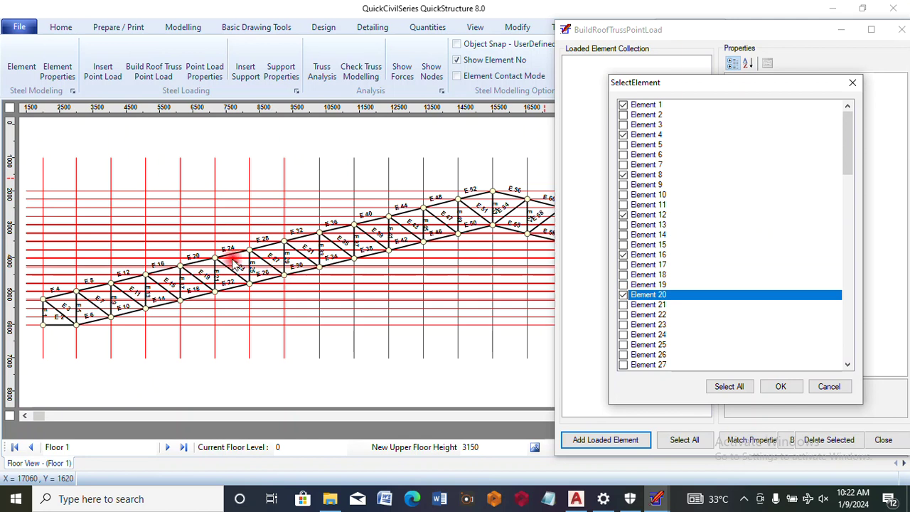
pyautogui.doubleClick(624, 336)
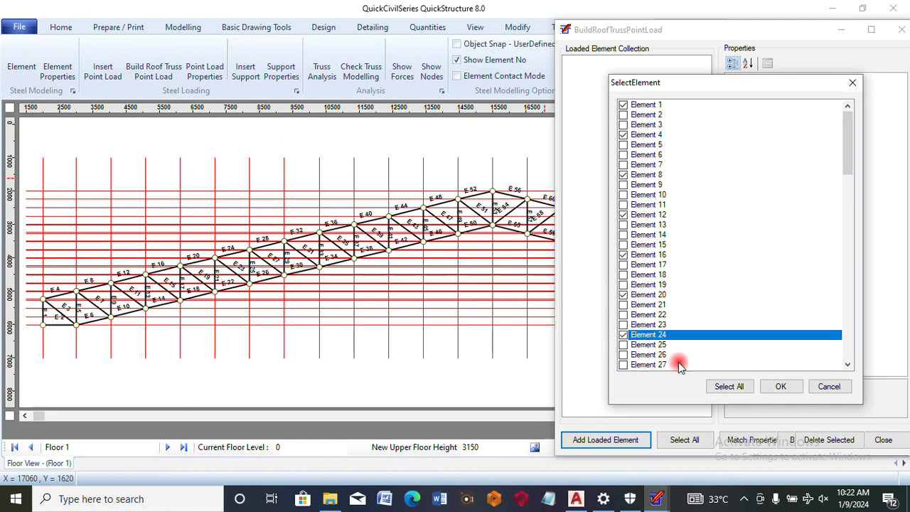
# - Add top chord Elements 28 and 32 to the ticked loaded elements
pyautogui.click(847, 364)
pyautogui.click(847, 364)
pyautogui.click(848, 365)
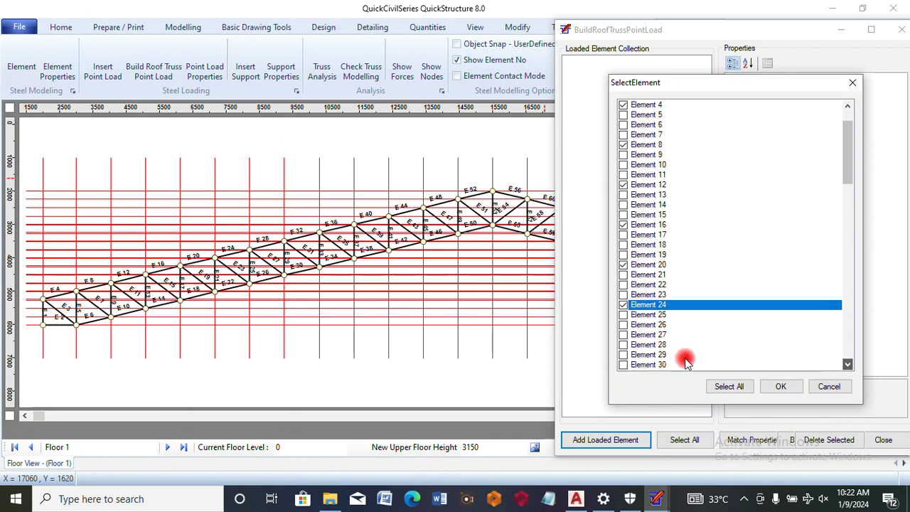
pyautogui.scroll(-1, 686, 361)
pyautogui.doubleClick(624, 336)
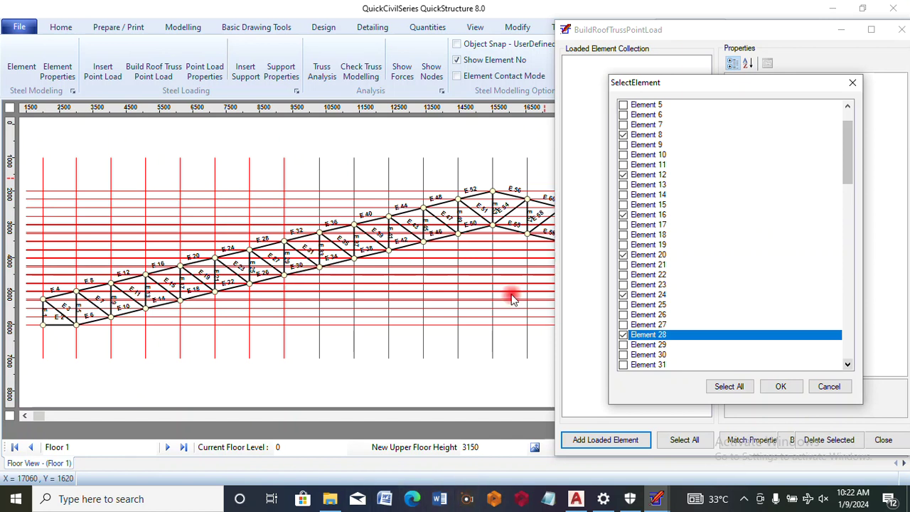
pyautogui.click(848, 365)
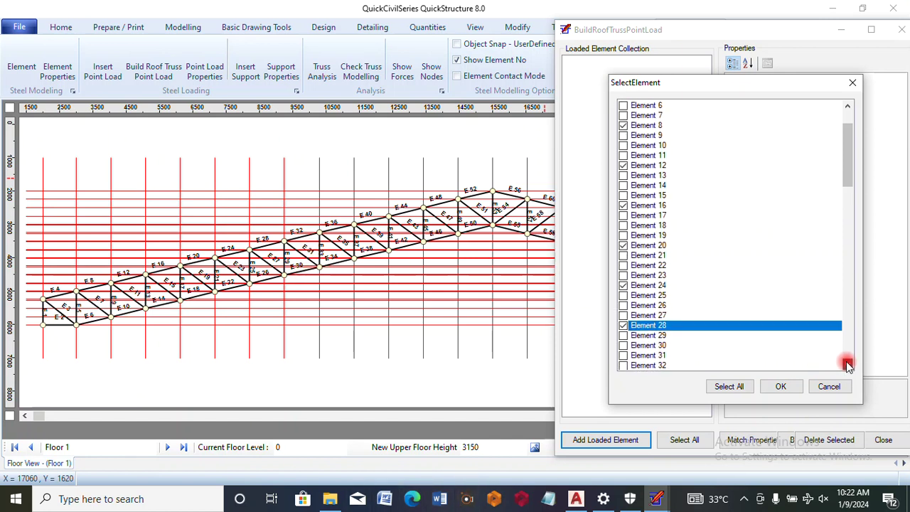
pyautogui.click(847, 365)
pyautogui.click(624, 355)
pyautogui.click(624, 355)
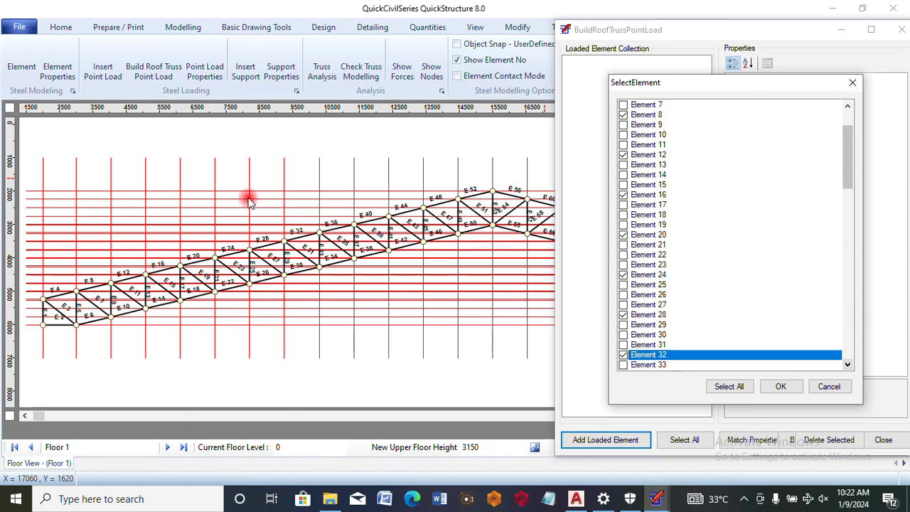
# - Tick top chord Elements 36, 40 and 44 as further loaded elements
pyautogui.click(848, 365)
pyautogui.click(848, 365)
pyautogui.click(849, 365)
pyautogui.click(848, 364)
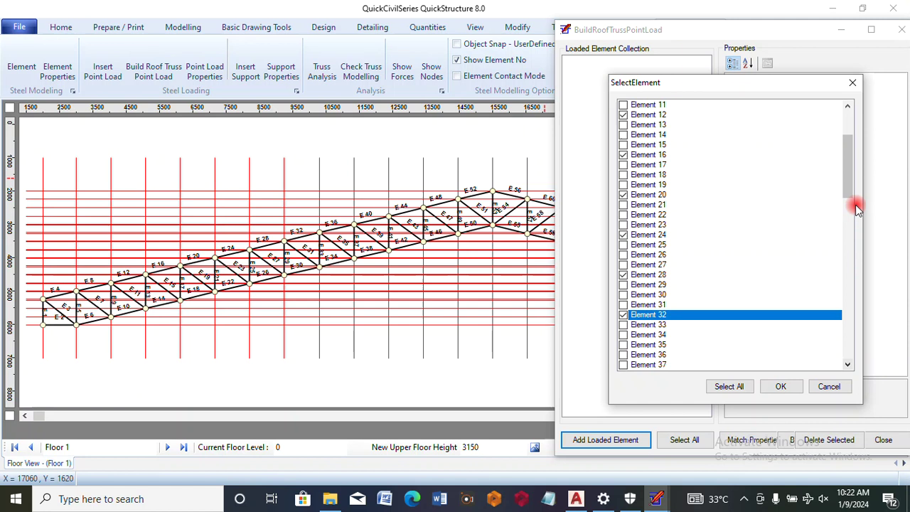
pyautogui.moveTo(849, 178); pyautogui.dragTo(849, 212)
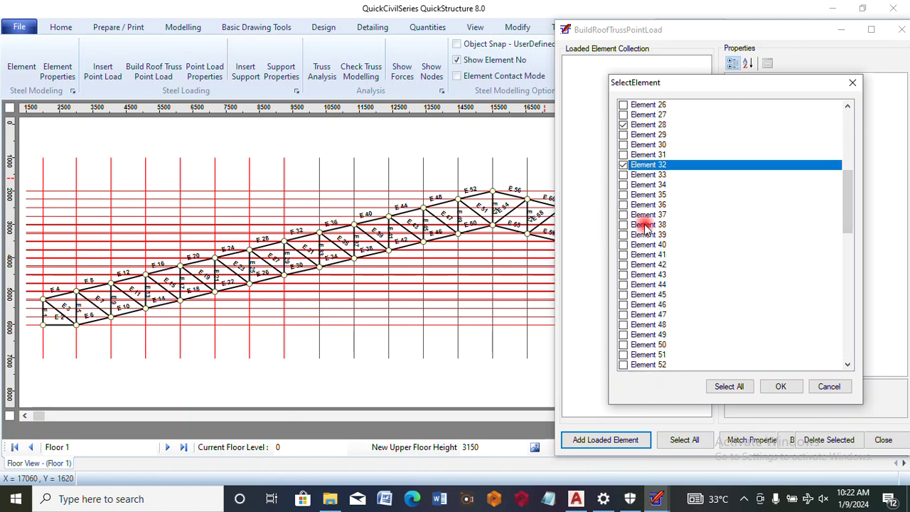
pyautogui.click(625, 205)
pyautogui.click(624, 206)
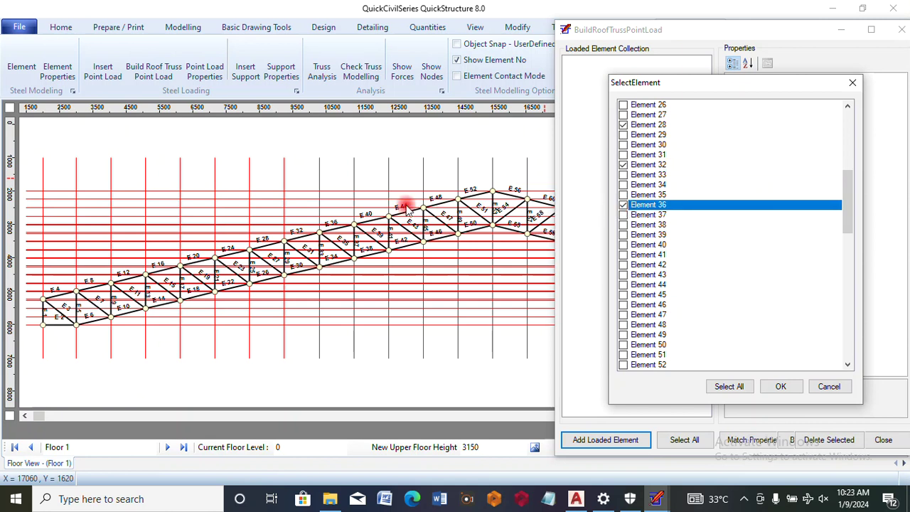
pyautogui.click(623, 244)
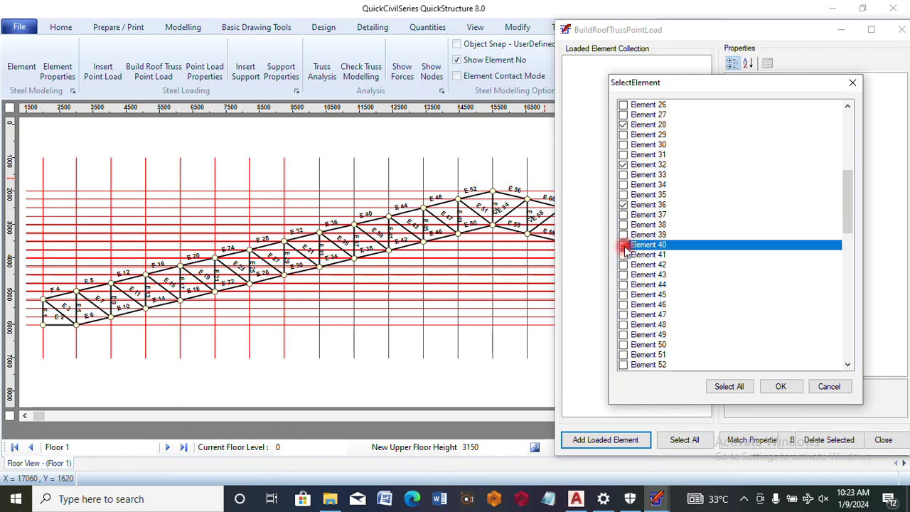
pyautogui.click(623, 285)
pyautogui.click(623, 285)
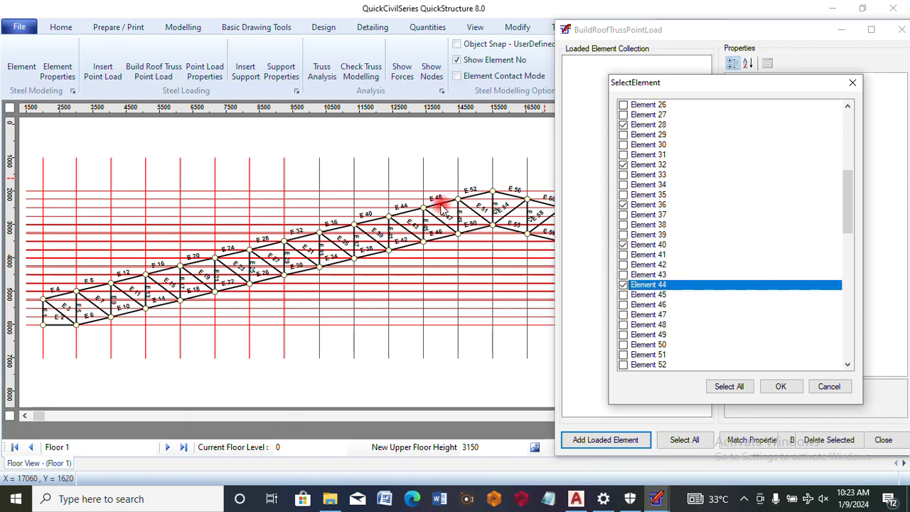
# - Tick Elements 48 and 52 up to the ridge and add all ticked elements to the loaded element collection
pyautogui.doubleClick(624, 325)
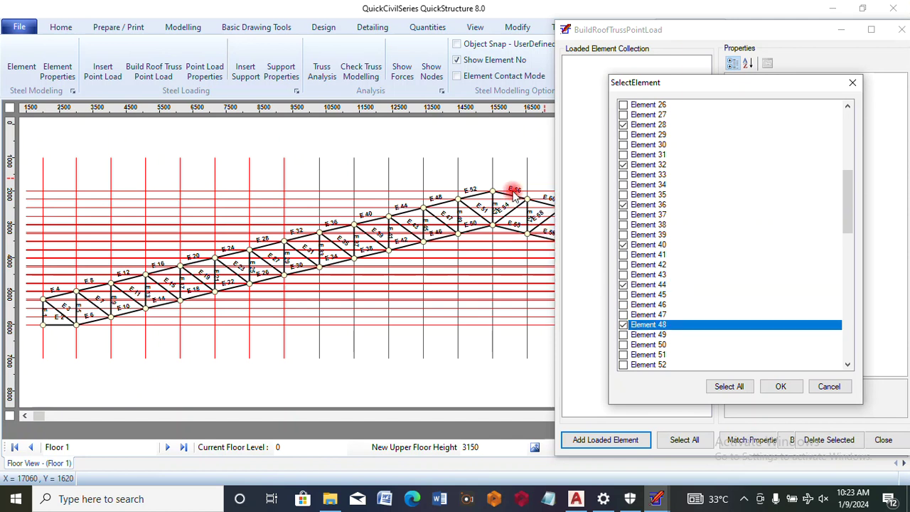
pyautogui.doubleClick(624, 365)
pyautogui.moveTo(845, 208); pyautogui.dragTo(849, 263)
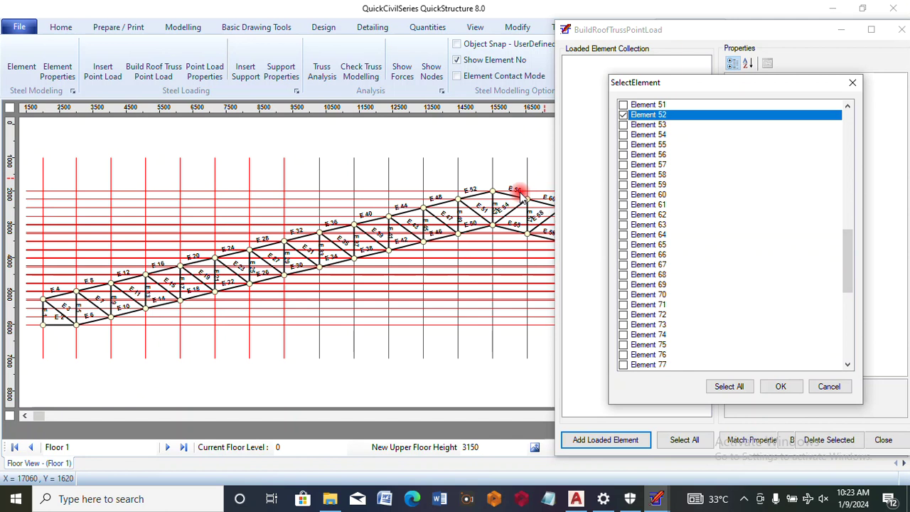
pyautogui.click(625, 156)
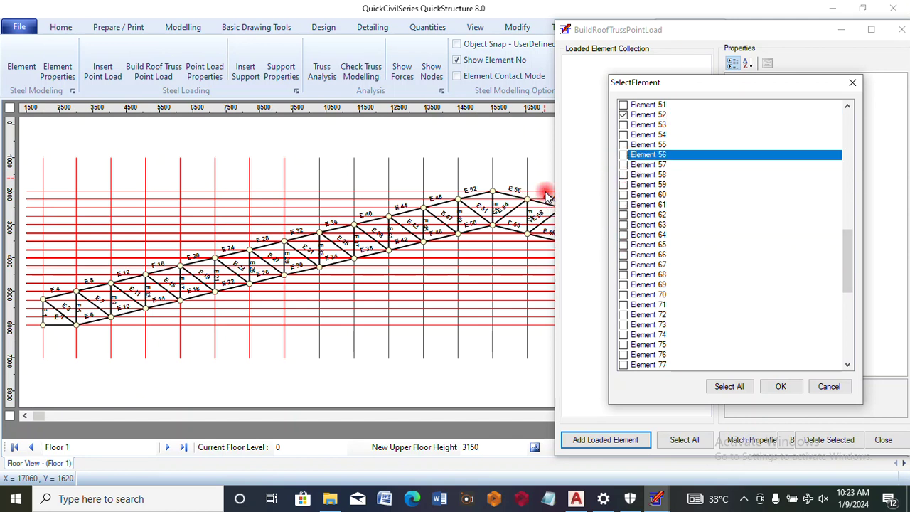
pyautogui.click(776, 387)
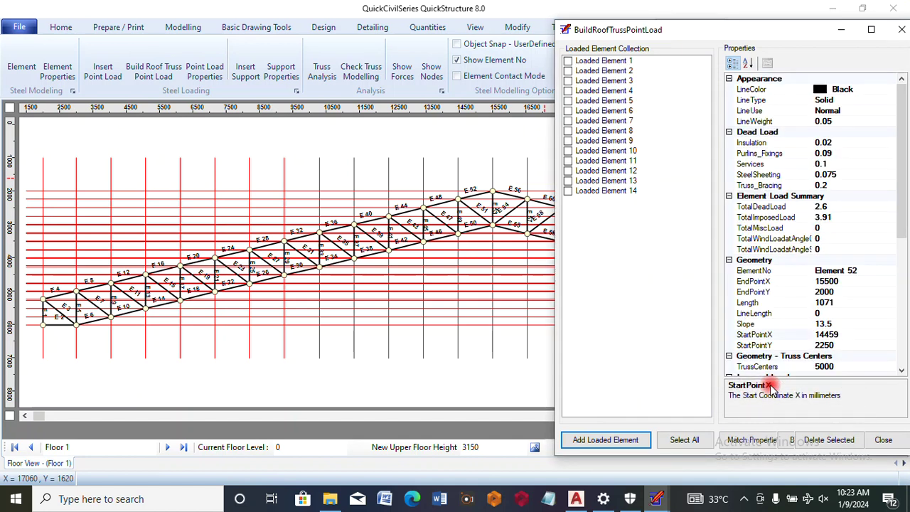
# - Bring the truss slope beyond the ridge into view beside the reopened roof truss point load builder and check Loaded Element 14's element number
pyautogui.click(510, 389)
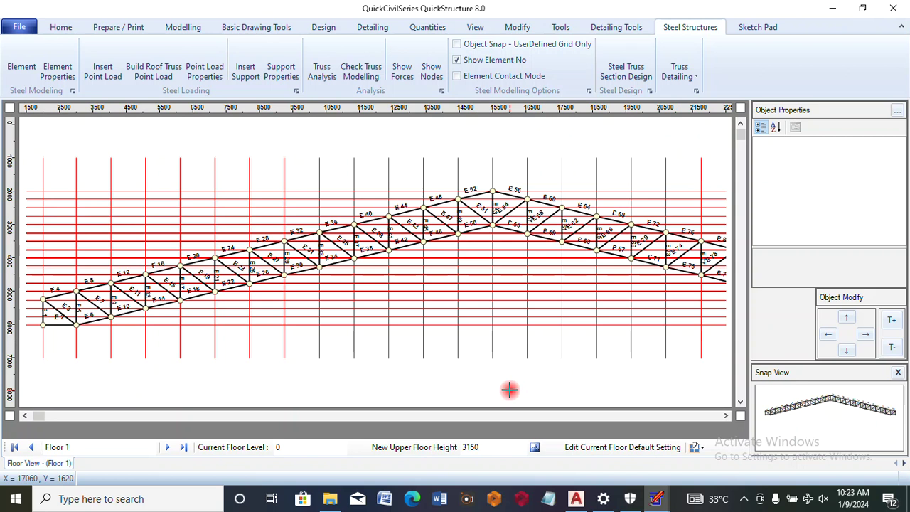
pyautogui.click(724, 414)
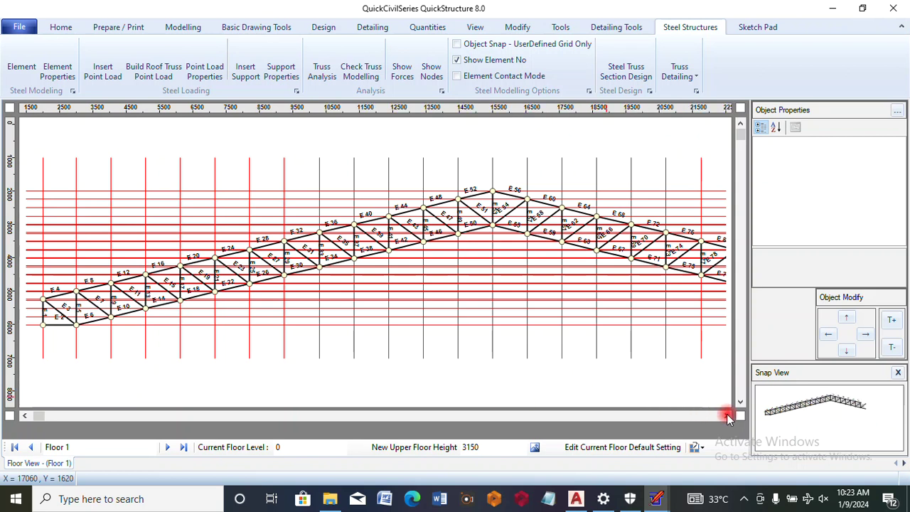
pyautogui.click(726, 416)
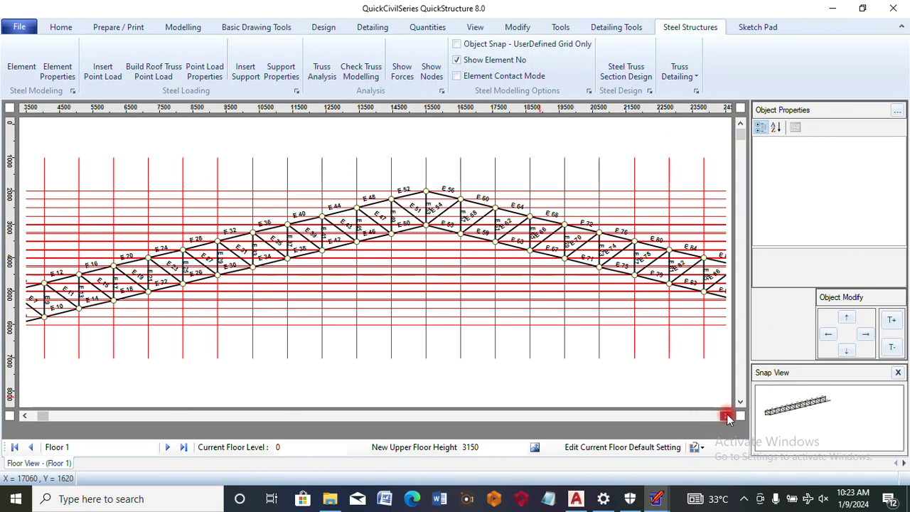
pyautogui.click(727, 417)
pyautogui.click(726, 417)
pyautogui.click(727, 418)
pyautogui.click(726, 418)
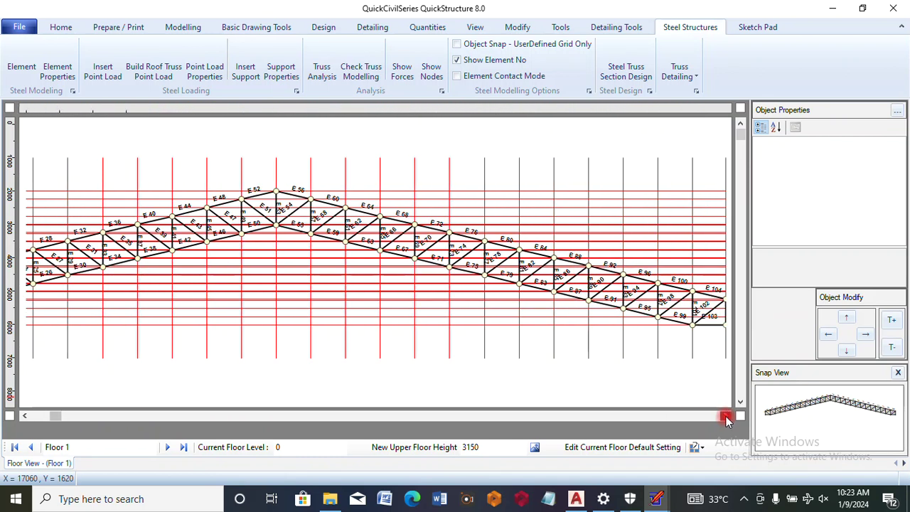
pyautogui.click(727, 418)
pyautogui.click(726, 418)
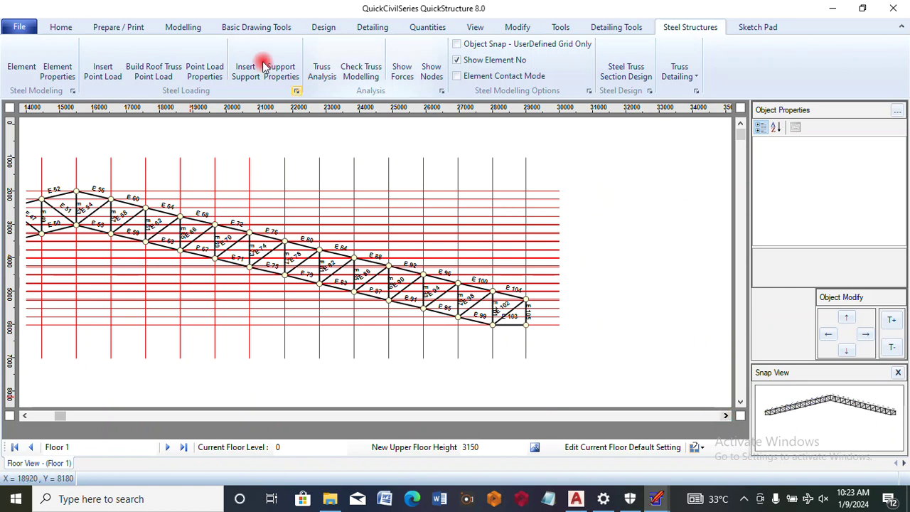
pyautogui.click(153, 71)
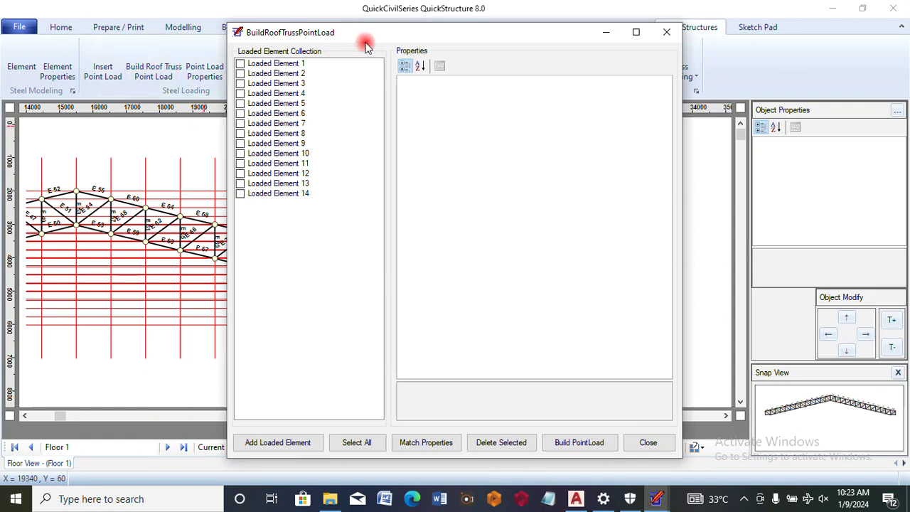
pyautogui.moveTo(366, 32); pyautogui.dragTo(718, 50)
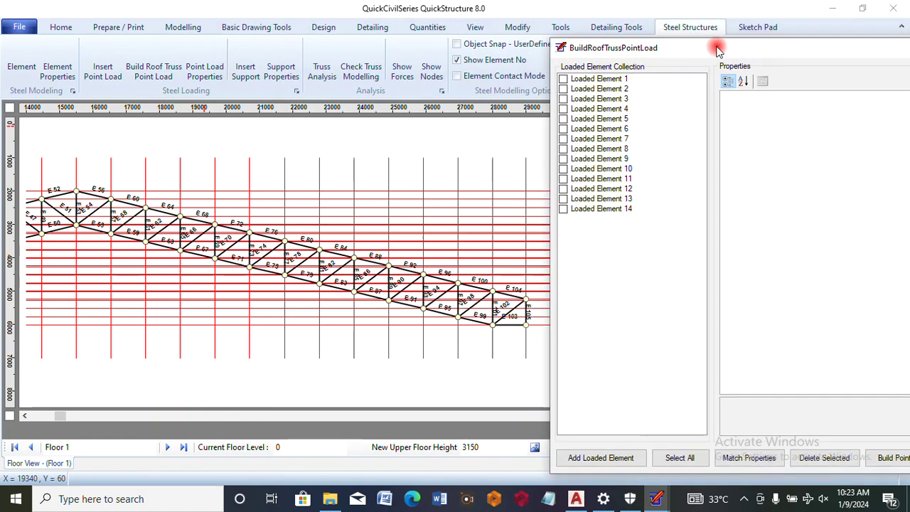
pyautogui.click(592, 209)
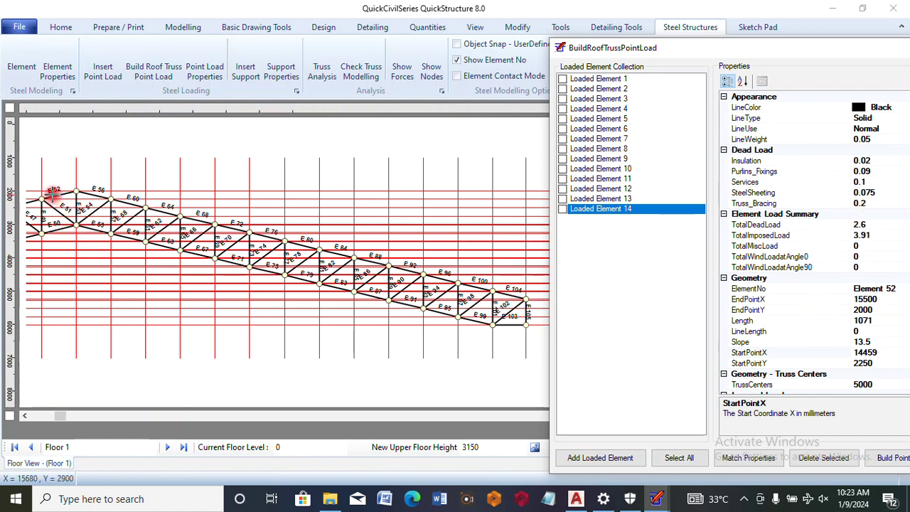
# - Start adding loaded elements and tick top chord Elements 56, 60, 64, 68, 72 and 76 in the element selection
pyautogui.click(594, 459)
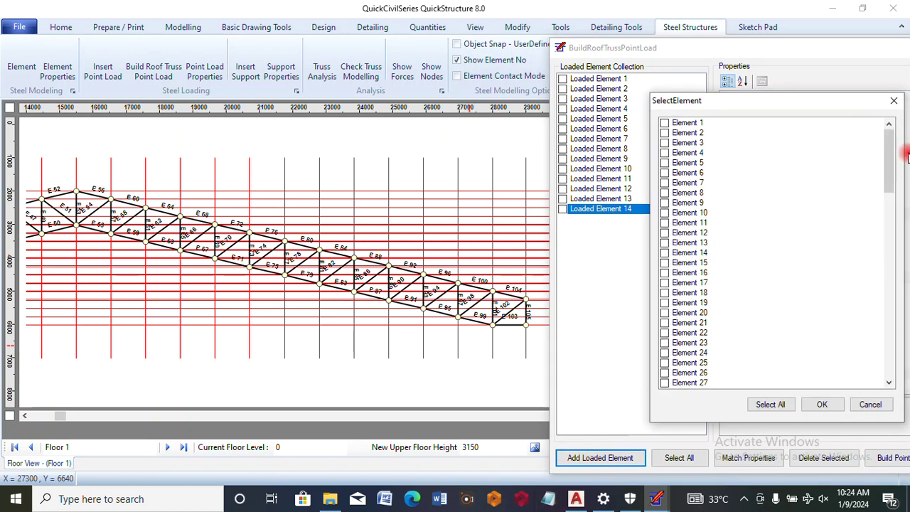
pyautogui.moveTo(888, 158); pyautogui.dragTo(891, 277)
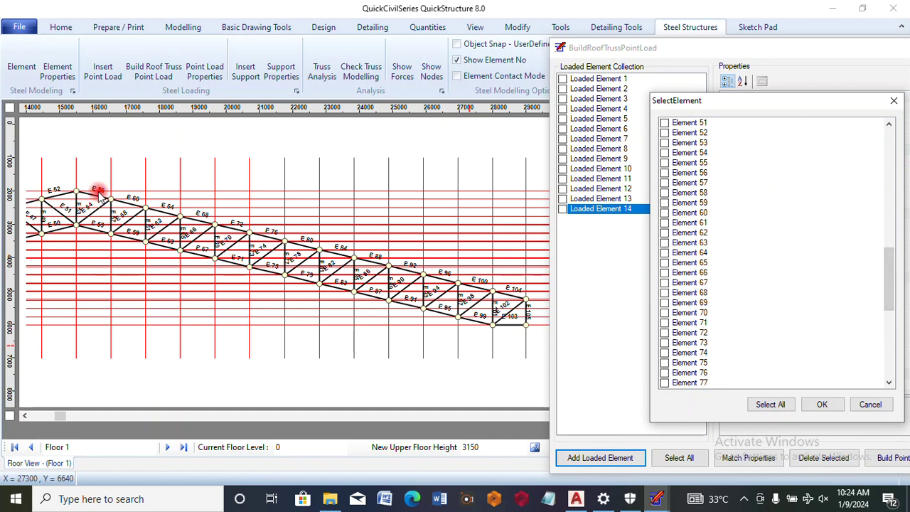
pyautogui.click(665, 173)
pyautogui.click(665, 175)
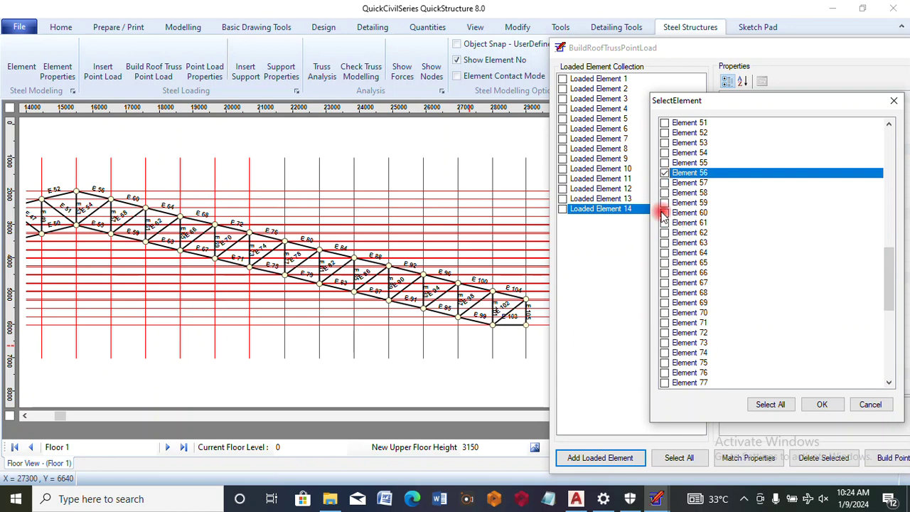
pyautogui.doubleClick(664, 213)
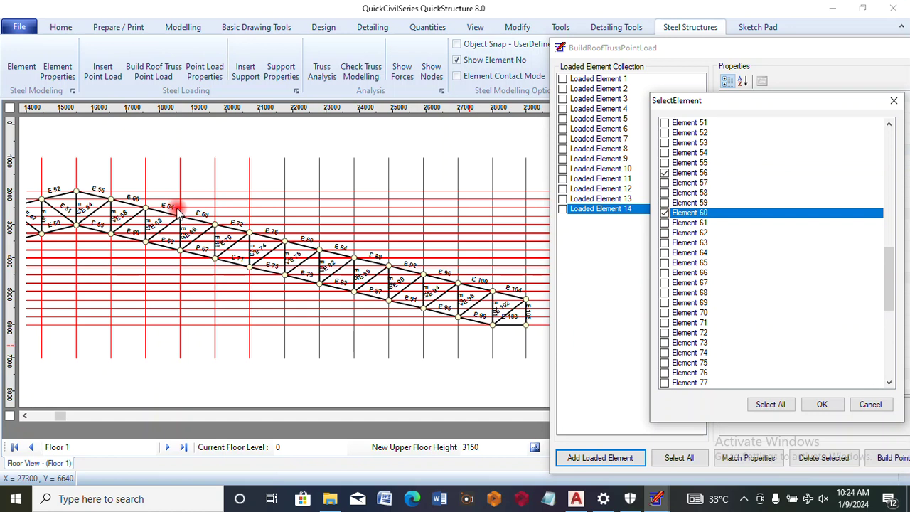
pyautogui.doubleClick(667, 254)
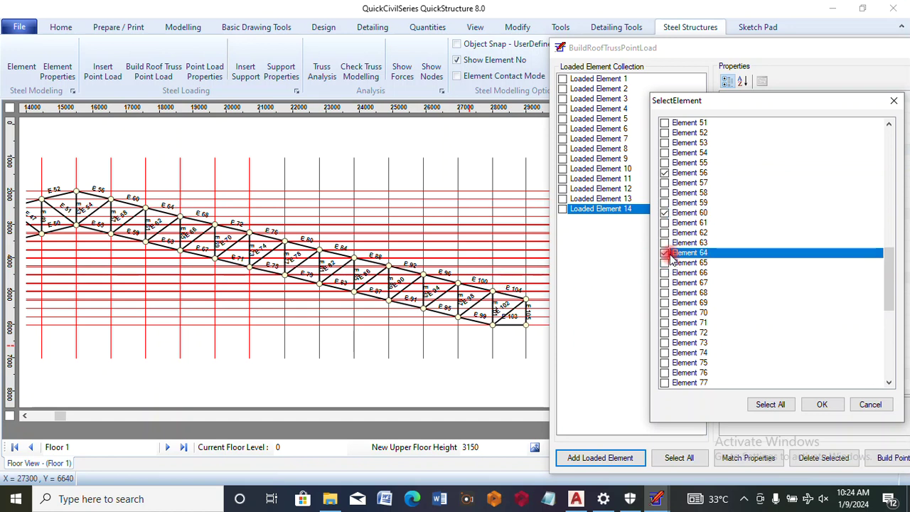
pyautogui.doubleClick(664, 293)
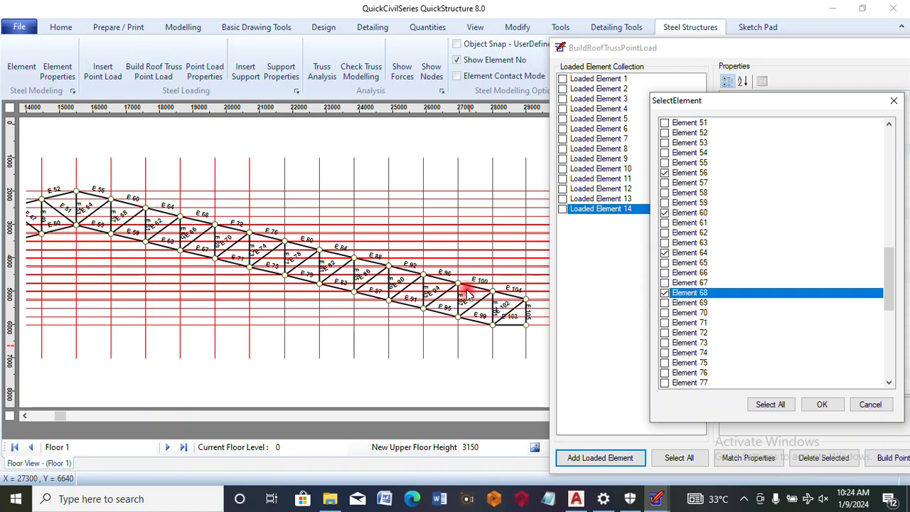
pyautogui.click(665, 334)
pyautogui.click(663, 334)
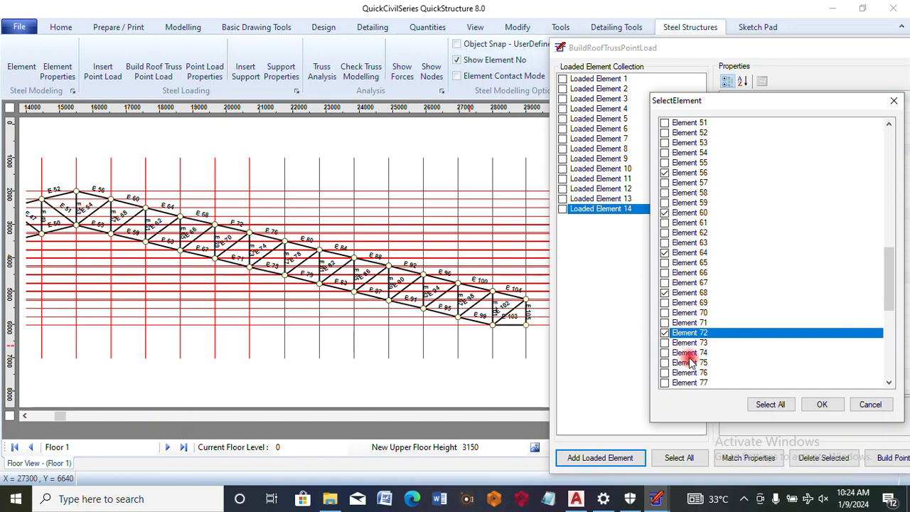
pyautogui.click(665, 373)
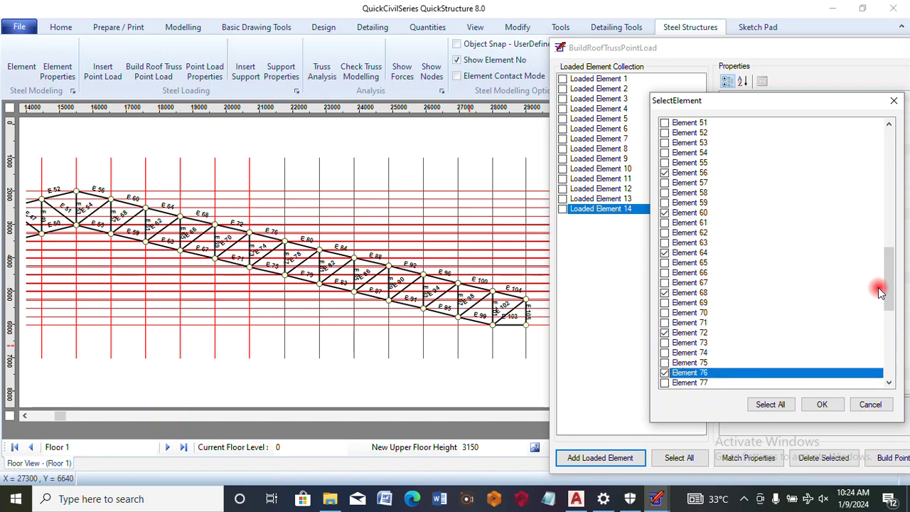
# - Tick top chord Elements 80, 84, 88 and 92 as further loaded elements
pyautogui.moveTo(888, 291); pyautogui.dragTo(887, 324)
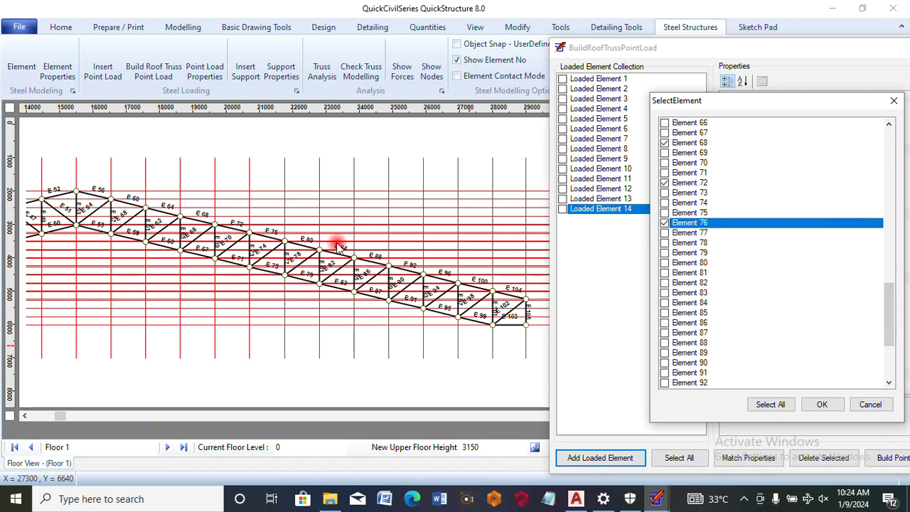
pyautogui.click(666, 263)
pyautogui.click(666, 263)
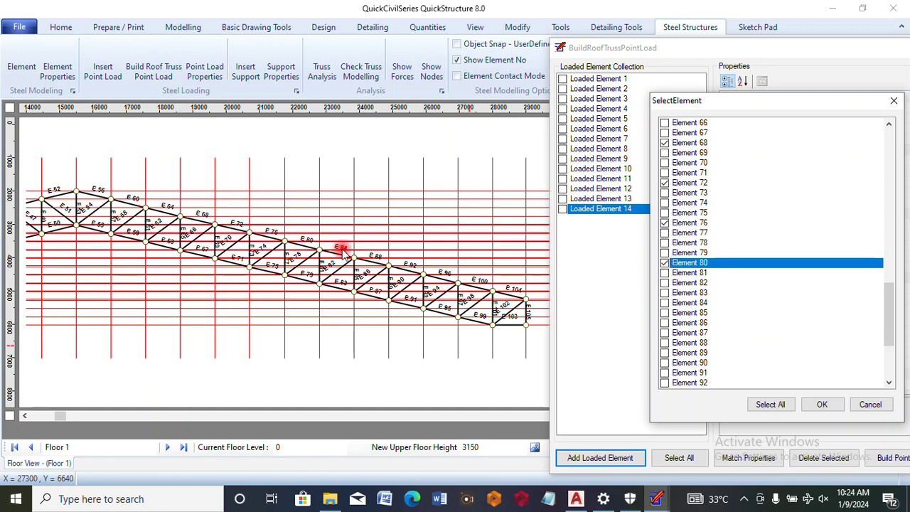
pyautogui.click(664, 304)
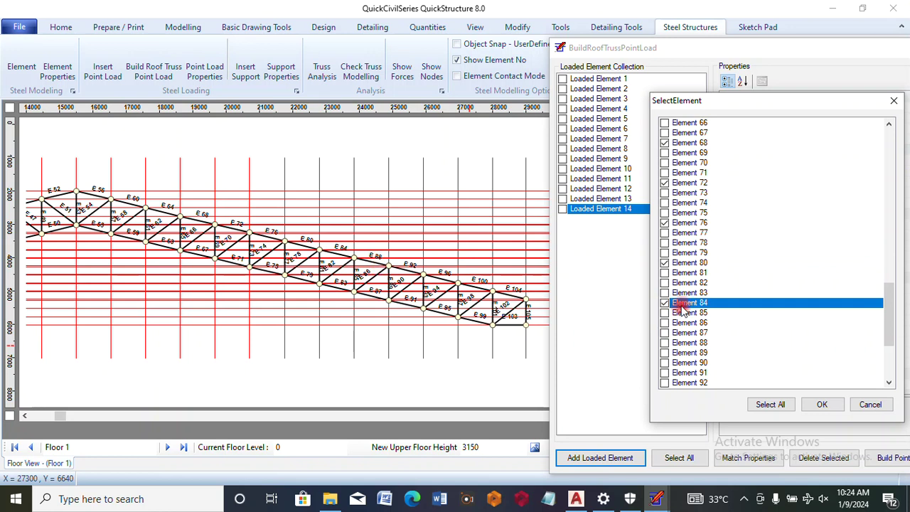
pyautogui.click(665, 343)
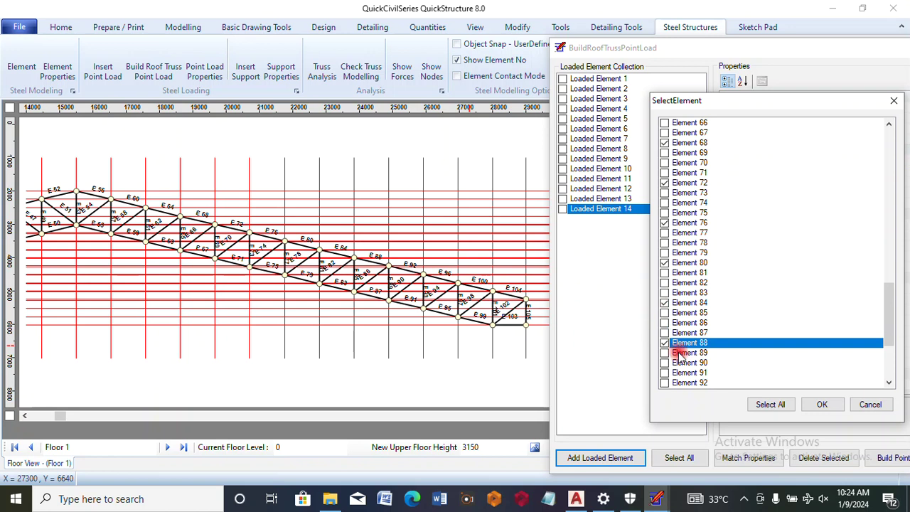
pyautogui.click(667, 384)
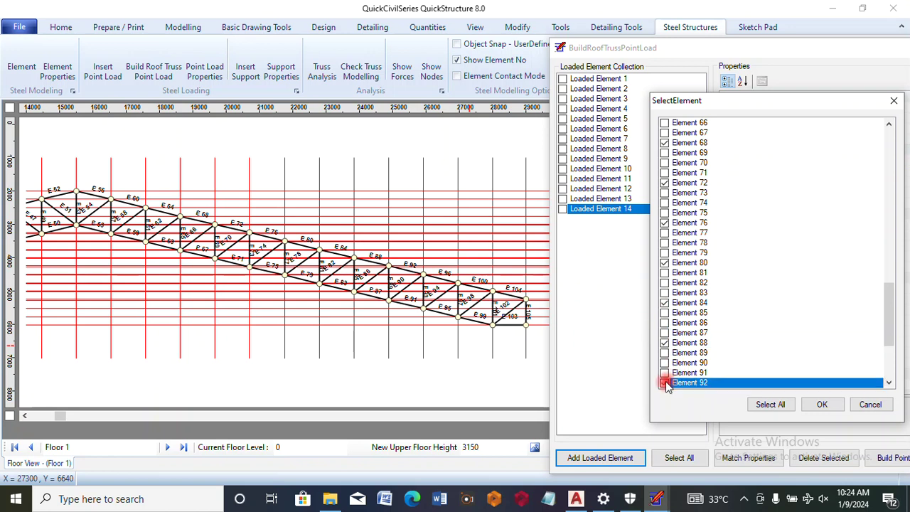
# - Tick Elements 96, 100, 104 and 105 at the truss end and add all ticked elements to the loaded element collection
pyautogui.moveTo(889, 320); pyautogui.dragTo(889, 354)
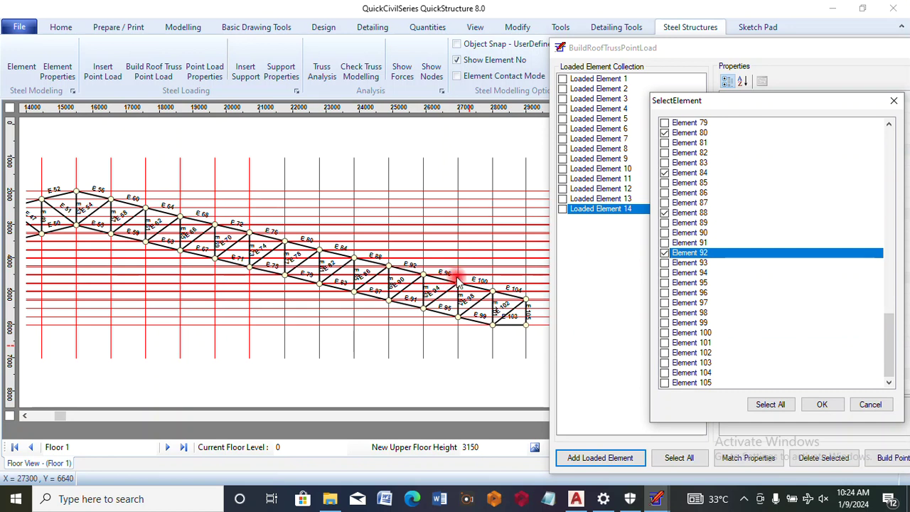
pyautogui.click(665, 294)
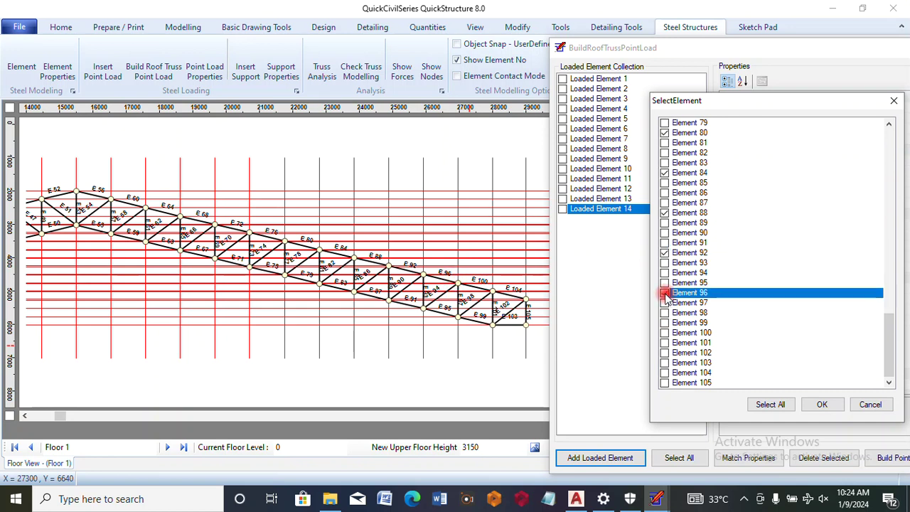
pyautogui.click(665, 333)
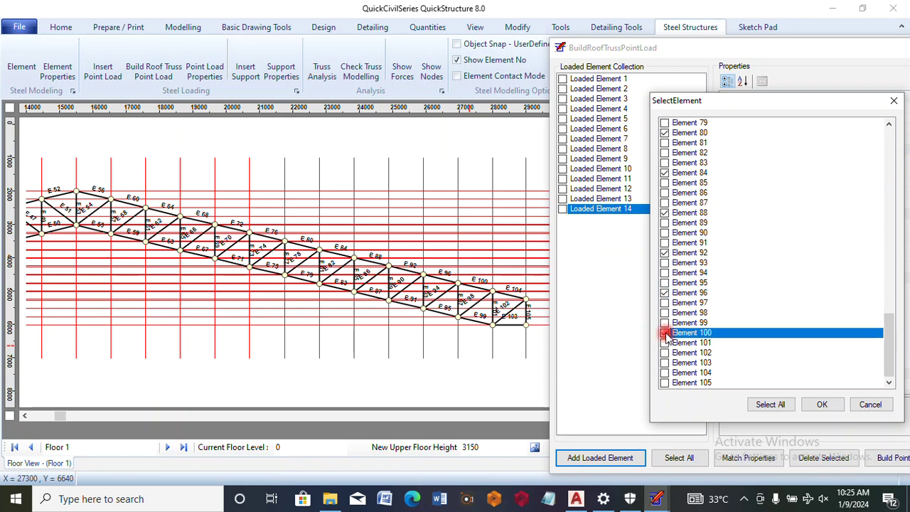
pyautogui.click(665, 373)
pyautogui.click(666, 383)
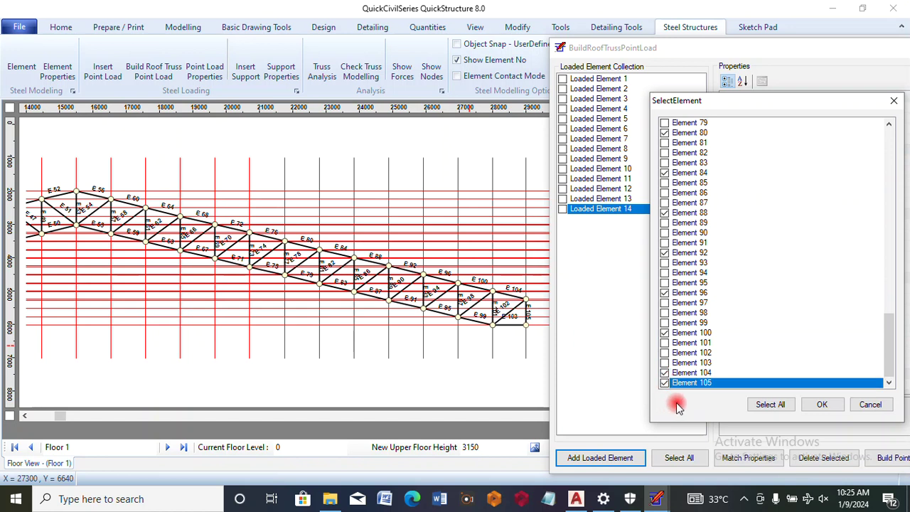
pyautogui.click(824, 405)
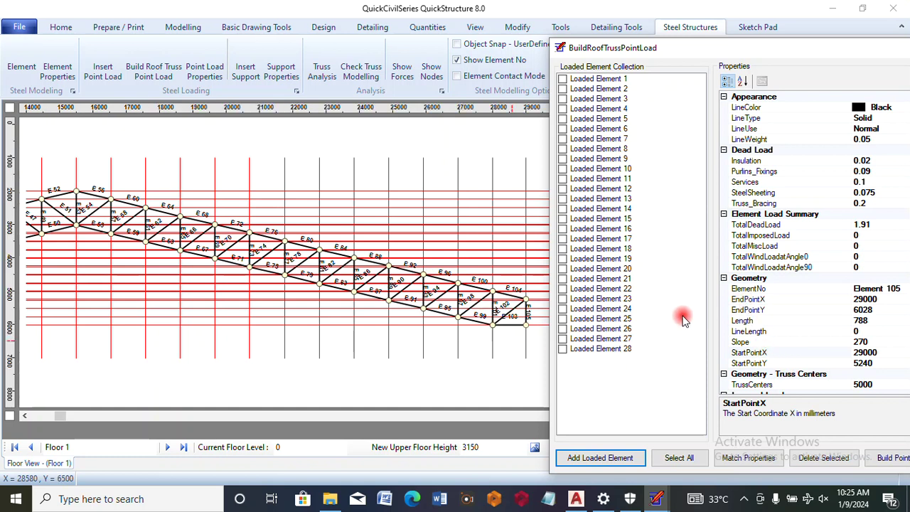
# - Set wind loading FactorS2 to 0.75 for Loaded Element 1
pyautogui.click(577, 81)
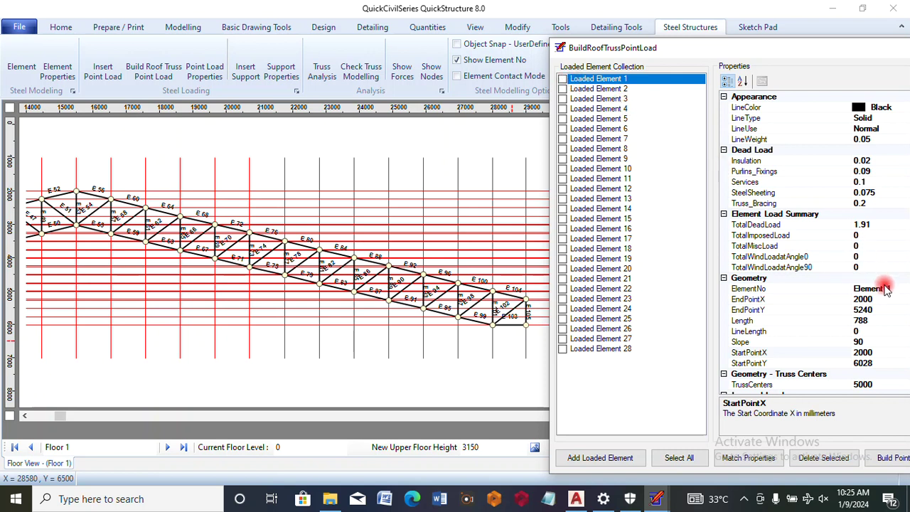
pyautogui.moveTo(767, 53); pyautogui.dragTo(598, 52)
pyautogui.moveTo(824, 223); pyautogui.dragTo(822, 380)
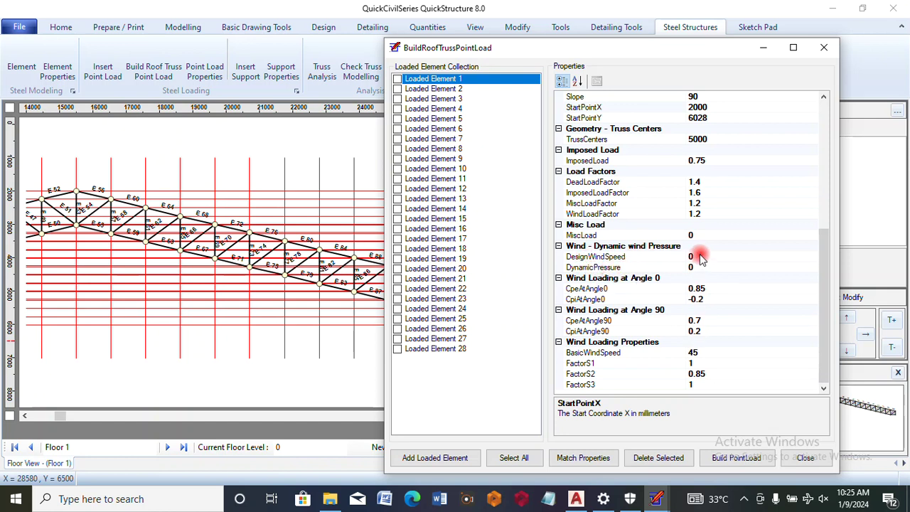
pyautogui.click(699, 375)
pyautogui.moveTo(697, 373); pyautogui.dragTo(708, 373)
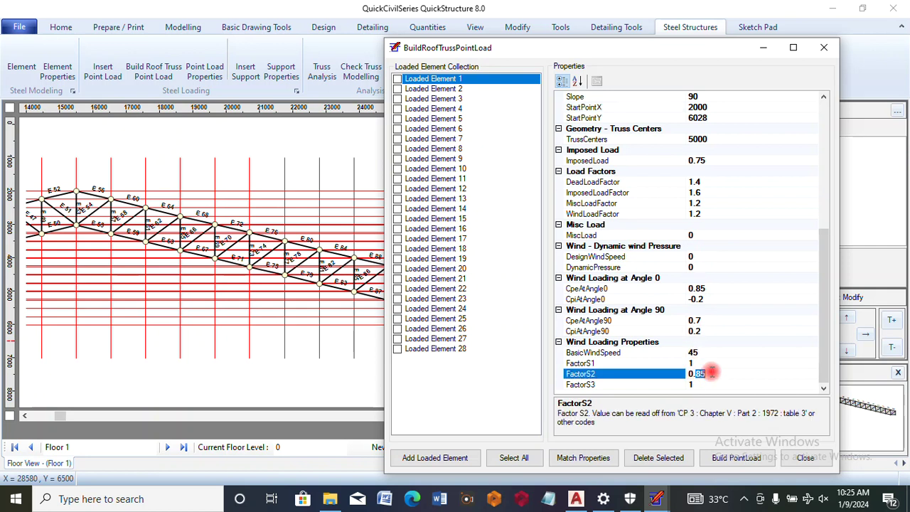
pyautogui.write('7')
pyautogui.click(683, 342)
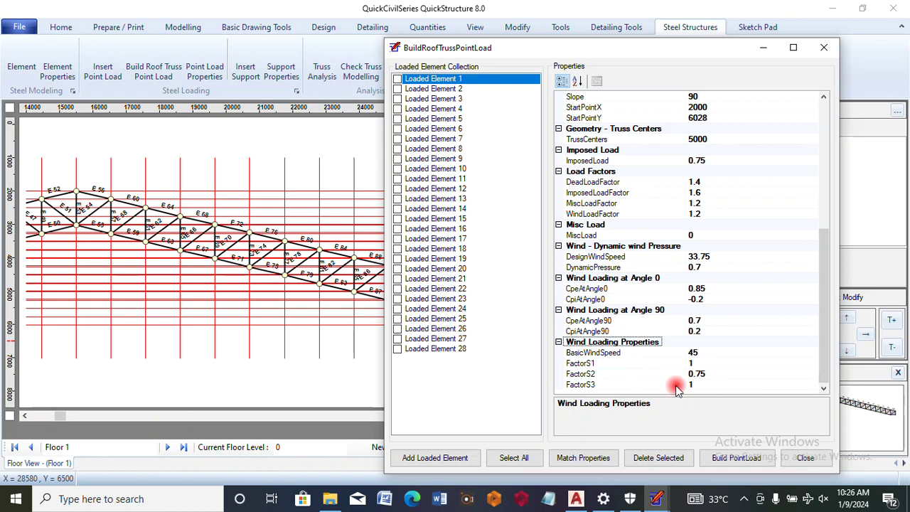
# - Set the basic wind speed of Loaded Element 1 to 50 m/s and review its load summary and wind properties
pyautogui.click(581, 375)
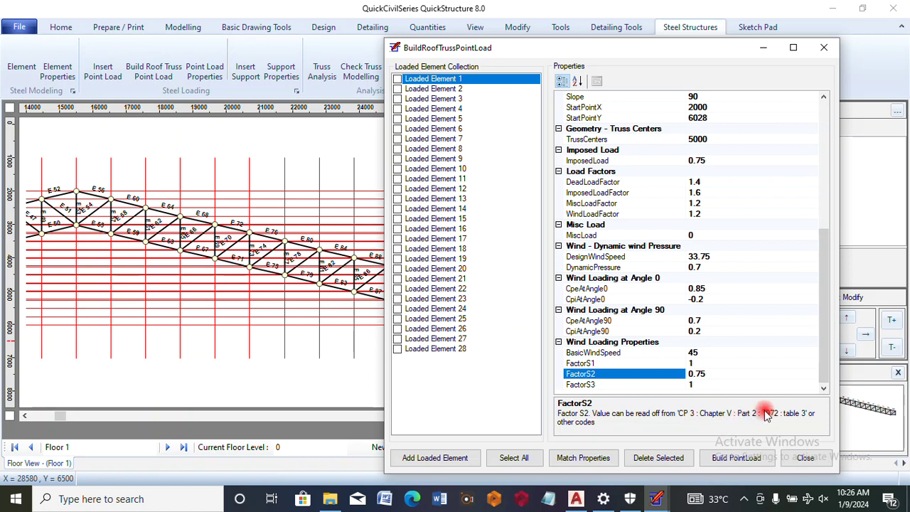
pyautogui.click(700, 353)
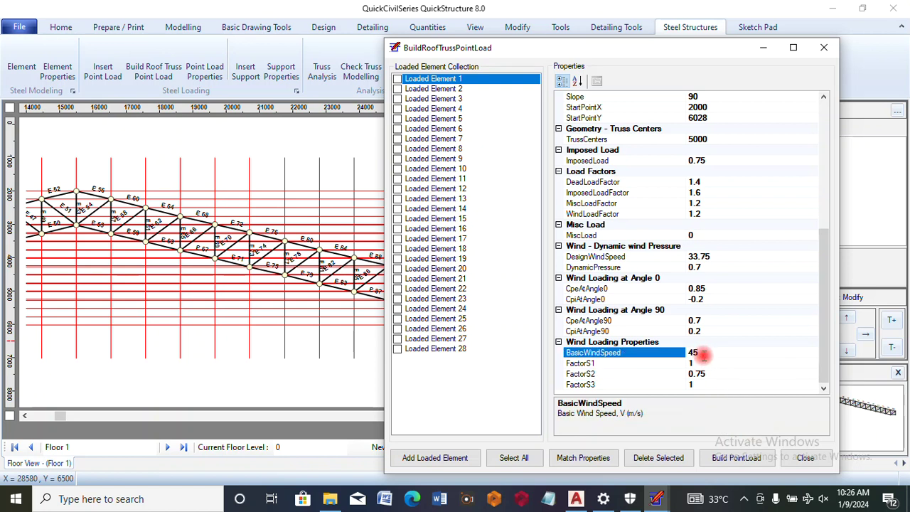
pyautogui.doubleClick(693, 352)
pyautogui.moveTo(701, 354); pyautogui.dragTo(690, 354)
pyautogui.click(693, 329)
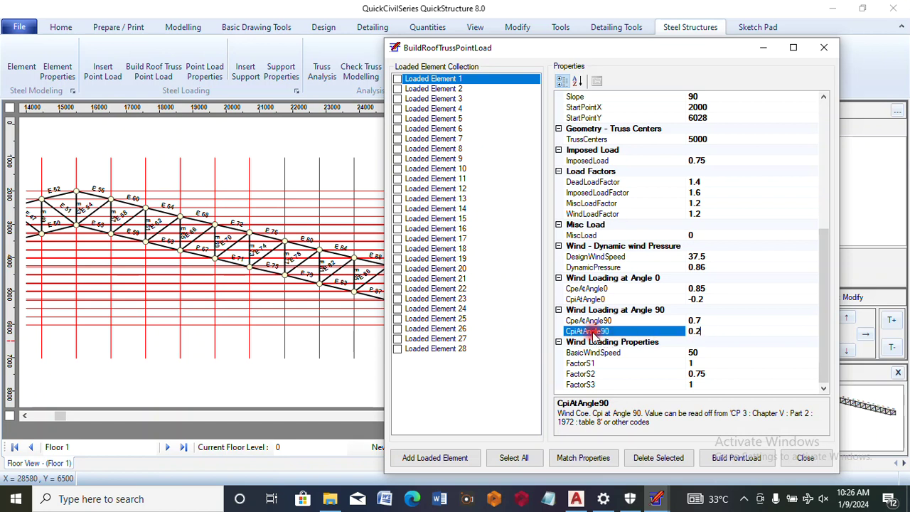
pyautogui.scroll(3, 666, 207)
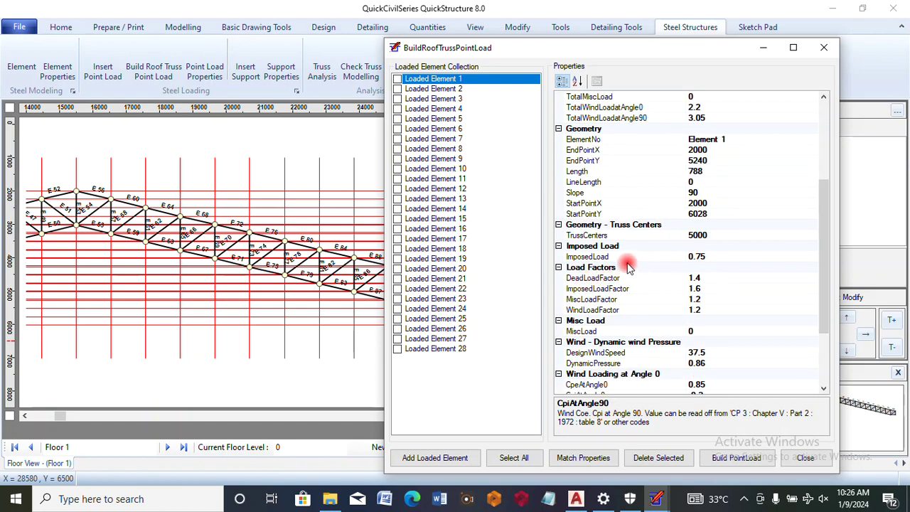
pyautogui.scroll(-2, 703, 286)
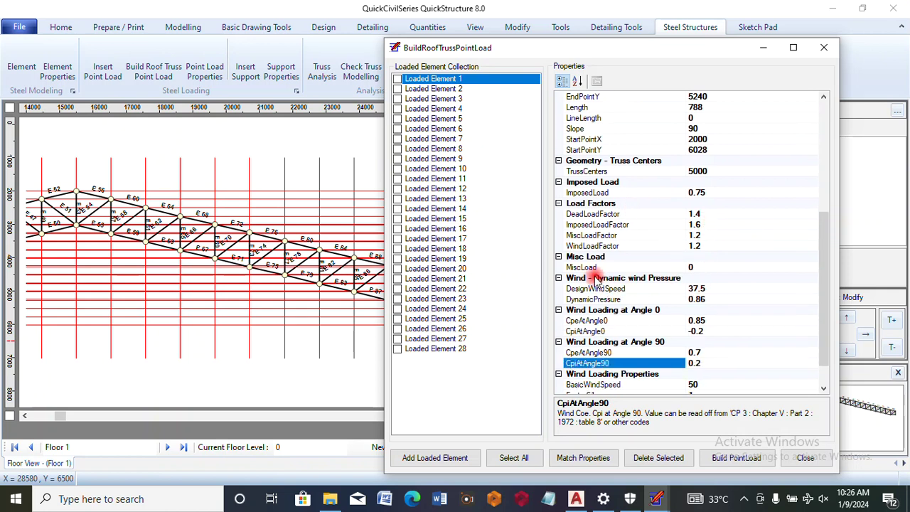
# - Review the misc load and wind loading properties of Loaded Element 1 and Loaded Element 2
pyautogui.click(686, 267)
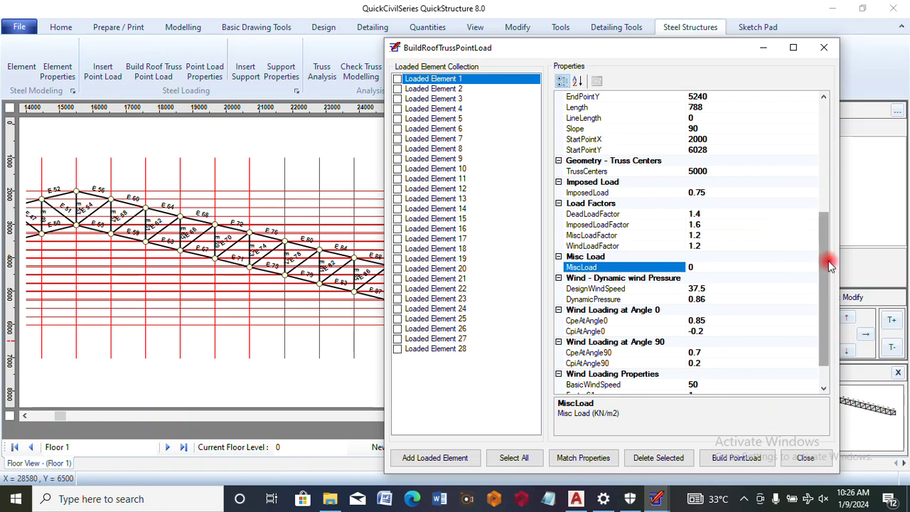
pyautogui.scroll(-1, 827, 263)
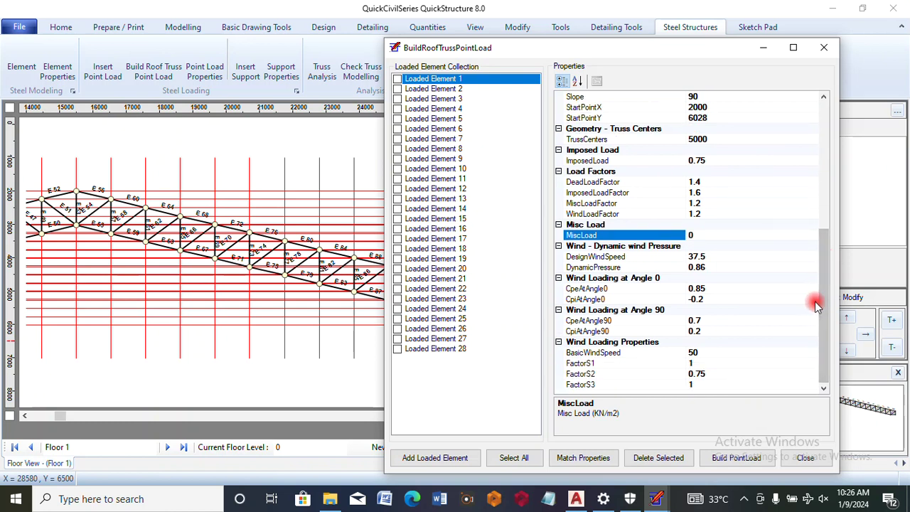
pyautogui.click(448, 90)
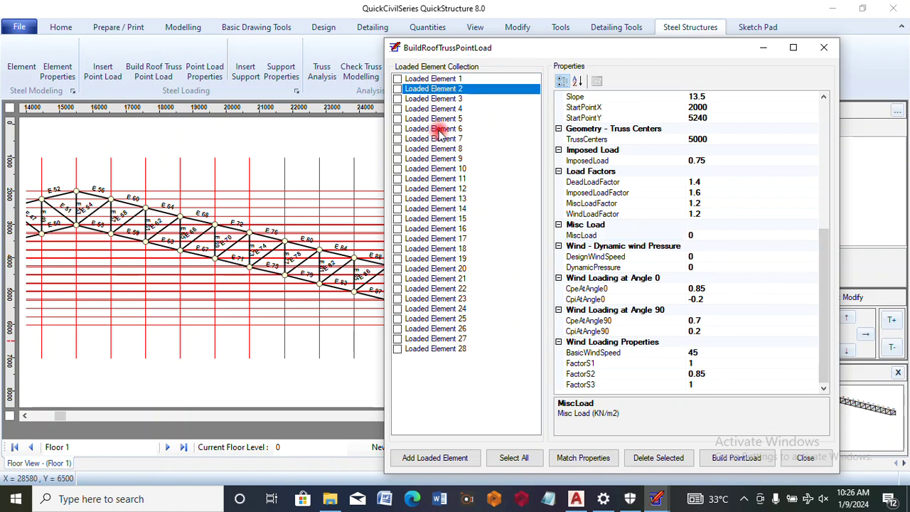
# - Tick Loaded Elements 2 through 28 in the loaded element collection, leaving Loaded Element 1 unticked
pyautogui.click(397, 88)
pyautogui.click(397, 98)
pyautogui.click(397, 99)
pyautogui.click(397, 109)
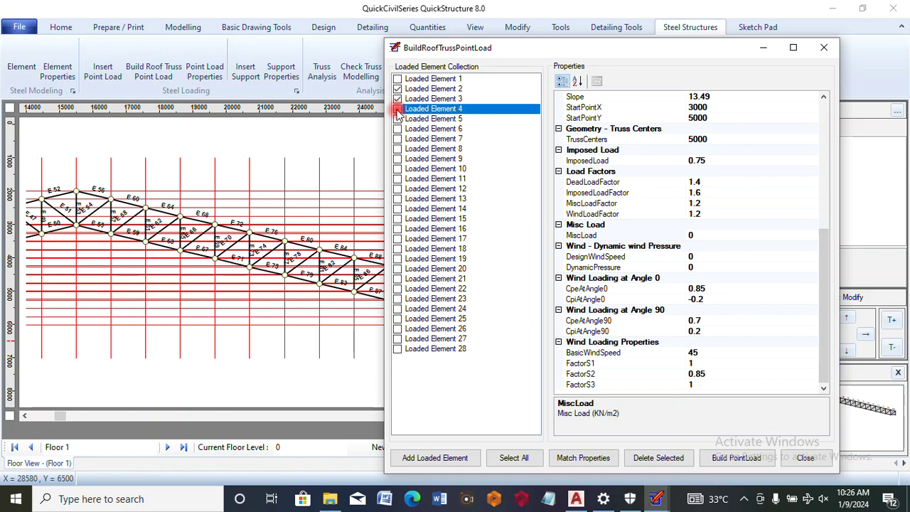
pyautogui.click(397, 119)
pyautogui.click(397, 119)
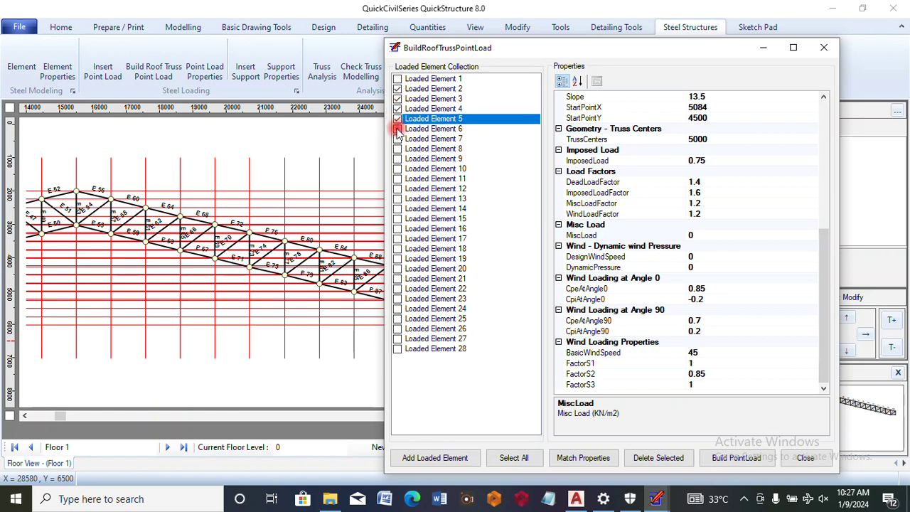
pyautogui.click(397, 129)
pyautogui.click(398, 139)
pyautogui.click(397, 149)
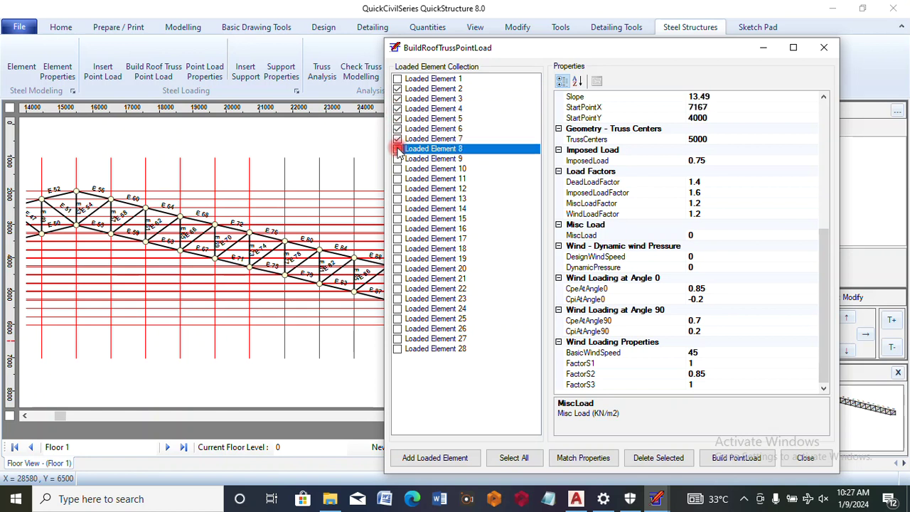
pyautogui.click(397, 149)
pyautogui.click(397, 158)
pyautogui.click(397, 158)
pyautogui.click(397, 169)
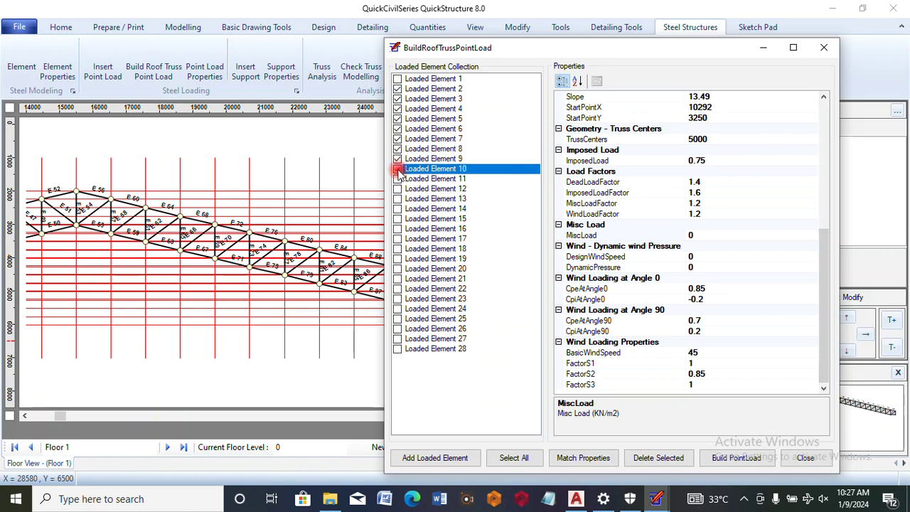
pyautogui.click(397, 168)
pyautogui.click(396, 178)
pyautogui.click(397, 178)
pyautogui.click(397, 189)
pyautogui.click(397, 189)
pyautogui.click(397, 199)
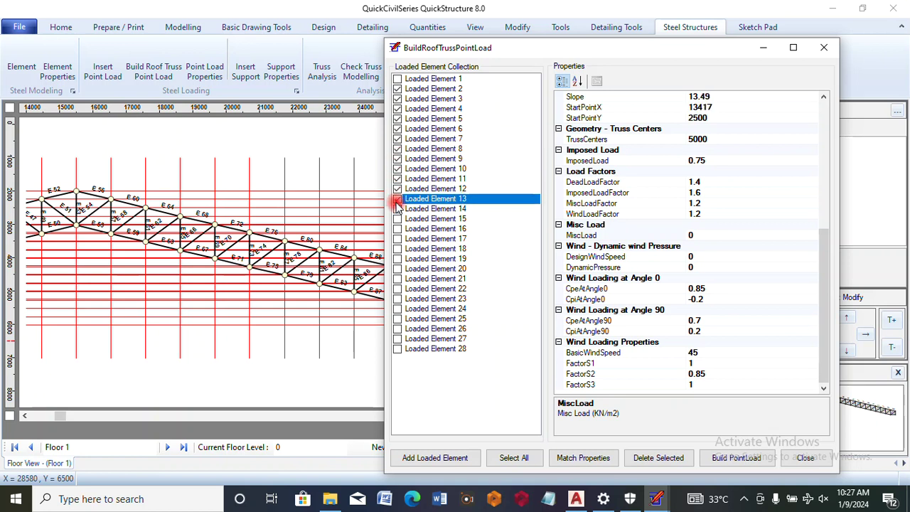
pyautogui.click(397, 198)
pyautogui.click(396, 208)
pyautogui.click(396, 209)
pyautogui.click(397, 218)
pyautogui.click(397, 219)
pyautogui.click(397, 228)
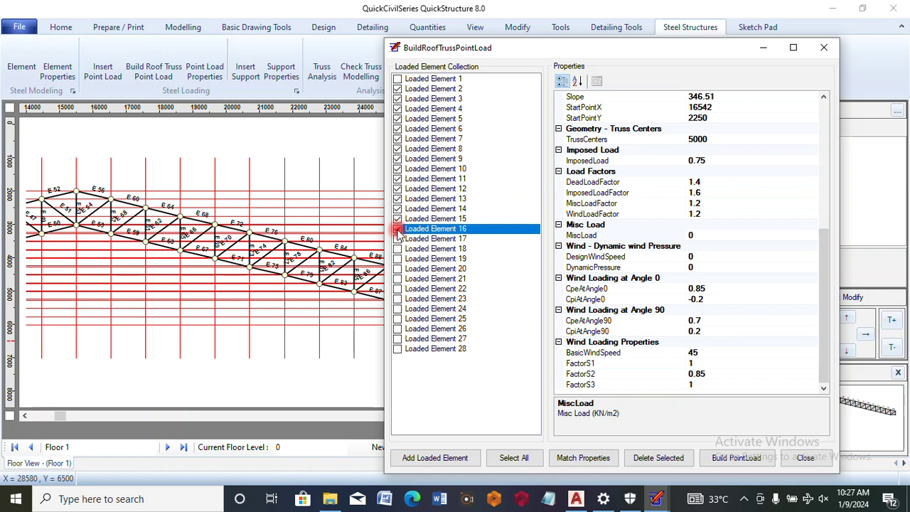
pyautogui.click(397, 228)
pyautogui.click(397, 238)
pyautogui.click(397, 239)
pyautogui.click(397, 248)
pyautogui.click(396, 248)
pyautogui.click(397, 258)
pyautogui.click(397, 258)
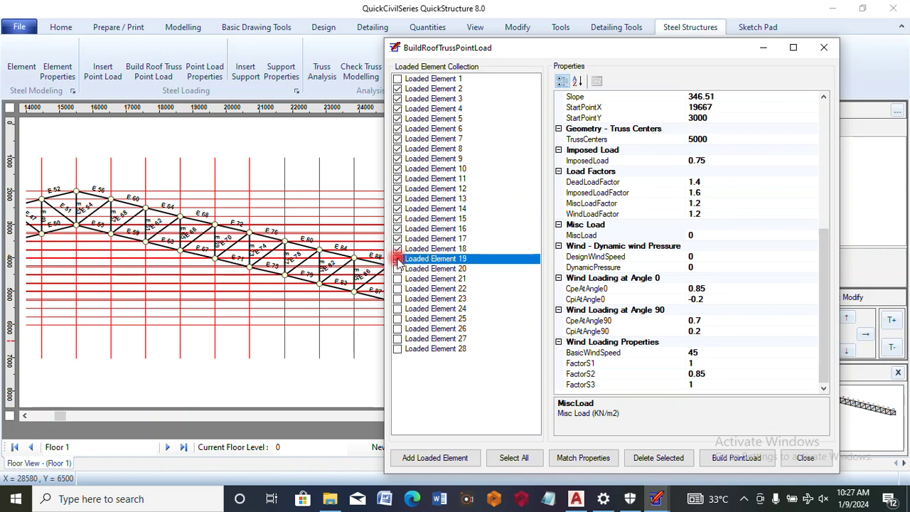
pyautogui.click(397, 268)
pyautogui.click(397, 268)
pyautogui.click(397, 278)
pyautogui.click(397, 278)
pyautogui.click(396, 288)
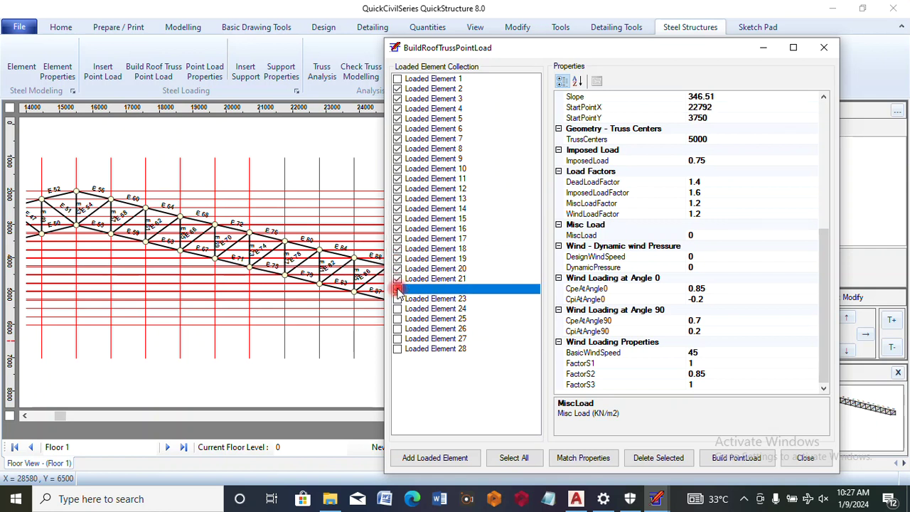
pyautogui.click(396, 288)
pyautogui.click(397, 298)
pyautogui.click(396, 298)
pyautogui.click(397, 308)
pyautogui.click(397, 308)
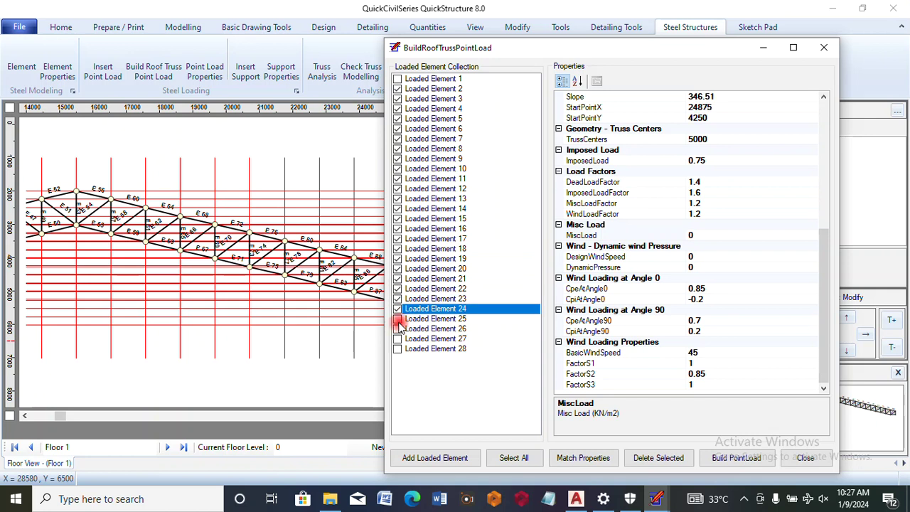
pyautogui.click(397, 318)
pyautogui.click(397, 318)
pyautogui.click(397, 327)
pyautogui.click(397, 328)
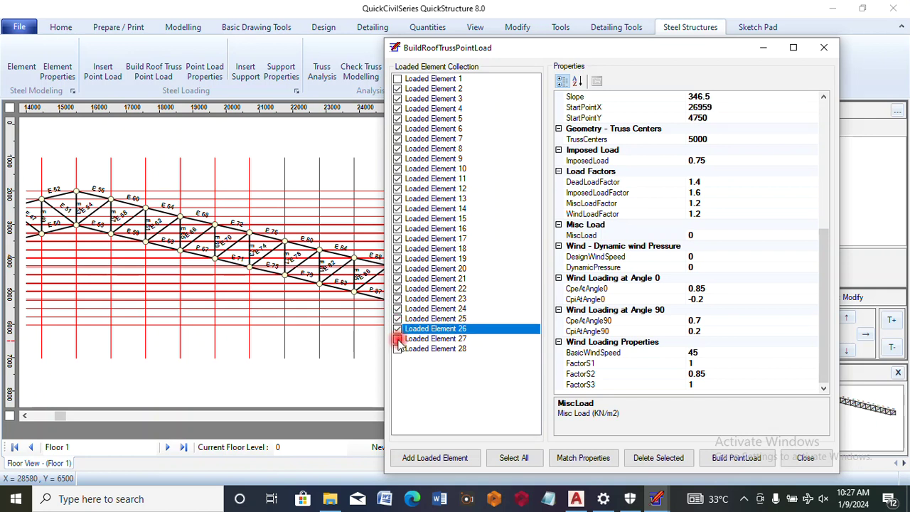
pyautogui.click(397, 338)
pyautogui.click(397, 339)
pyautogui.click(397, 348)
pyautogui.click(396, 349)
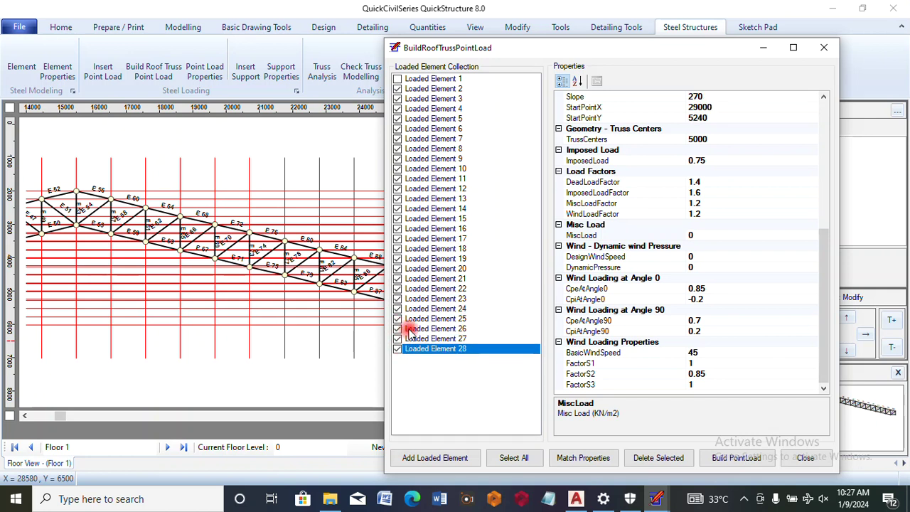
# - Match the properties of Loaded Element 1 to all ticked loaded elements
pyautogui.click(436, 83)
pyautogui.click(602, 462)
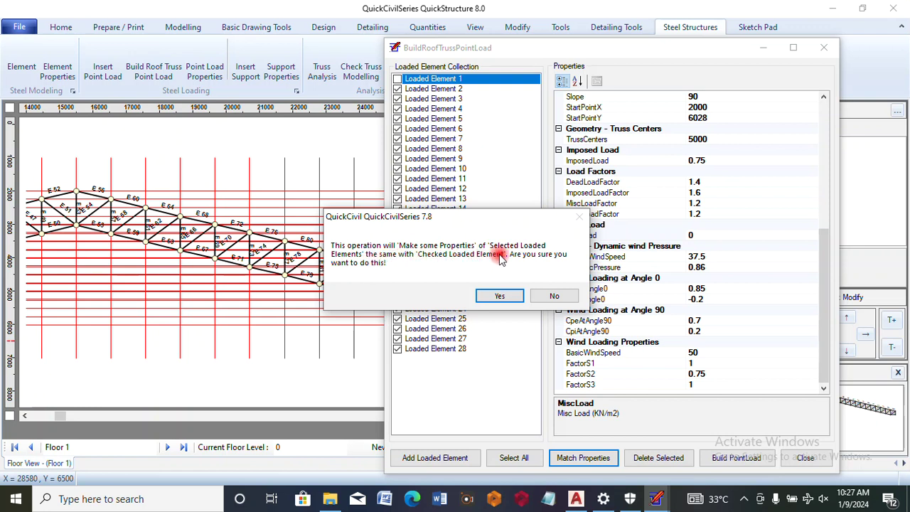
pyautogui.click(501, 295)
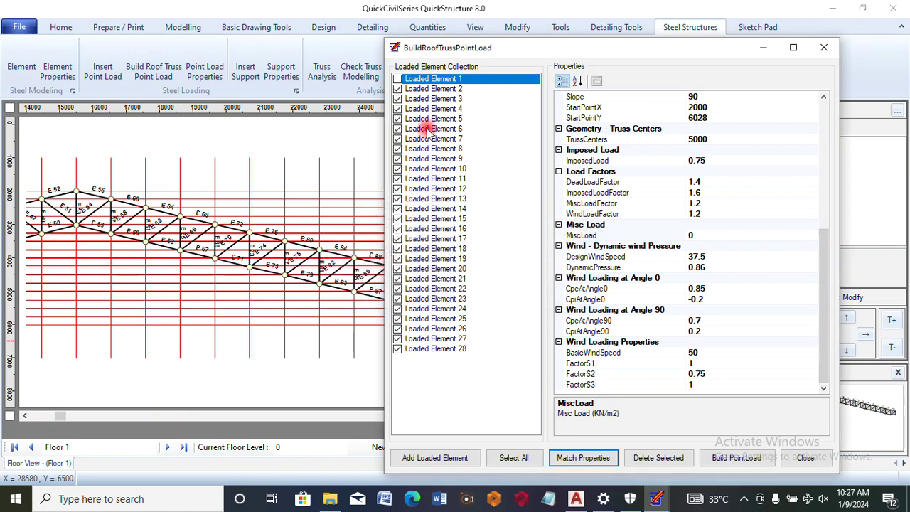
# - Set the basic wind speed of Loaded Element 2 to 45 m/s and its FactorS2 to 0.85
pyautogui.click(432, 89)
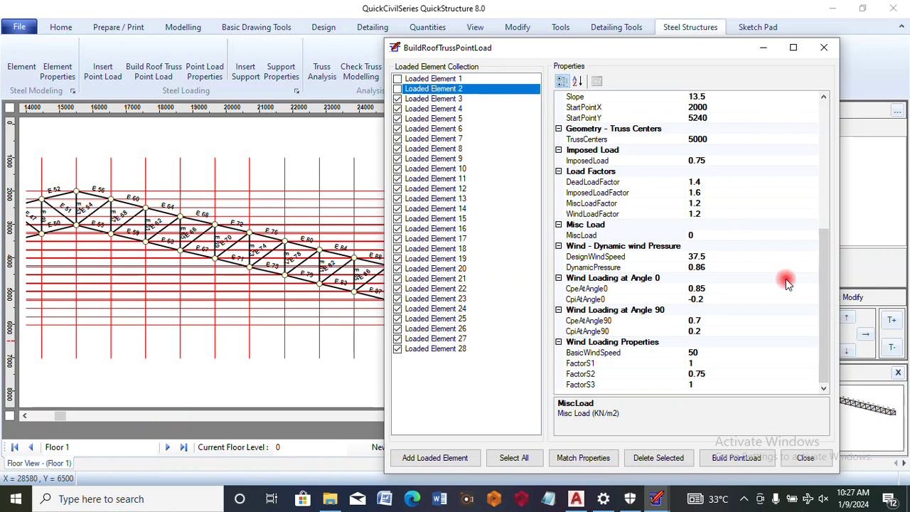
pyautogui.click(694, 353)
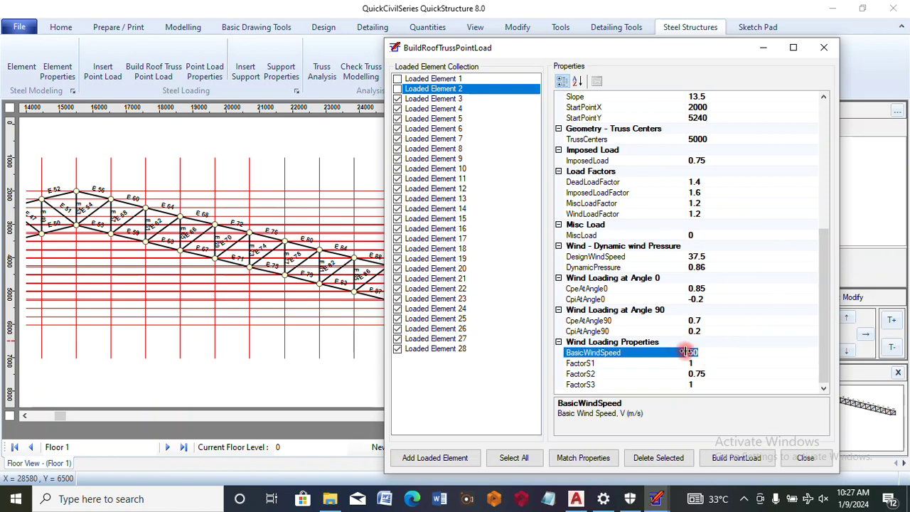
pyautogui.click(699, 374)
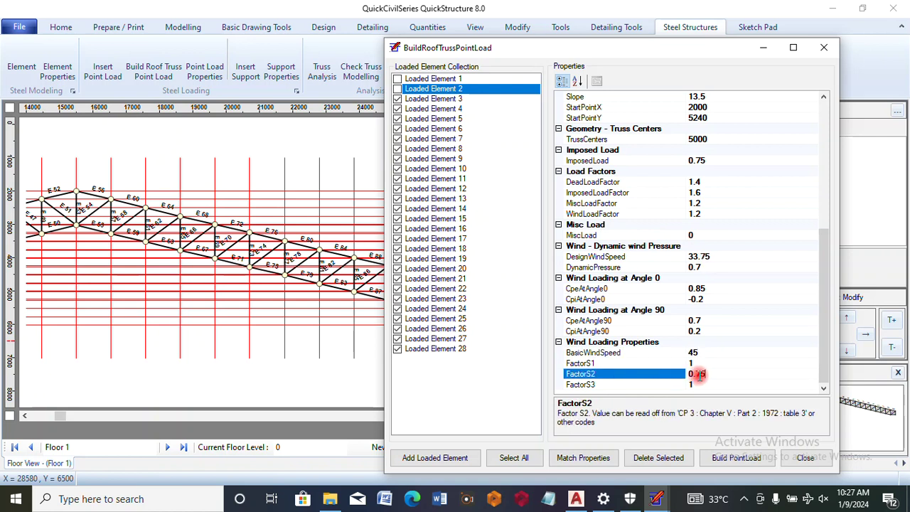
pyautogui.moveTo(697, 374); pyautogui.dragTo(711, 374)
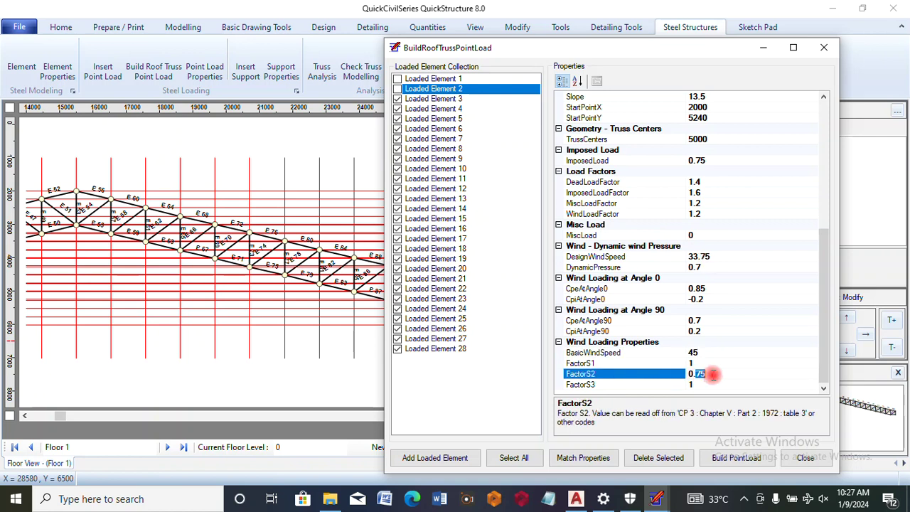
pyautogui.write('8')
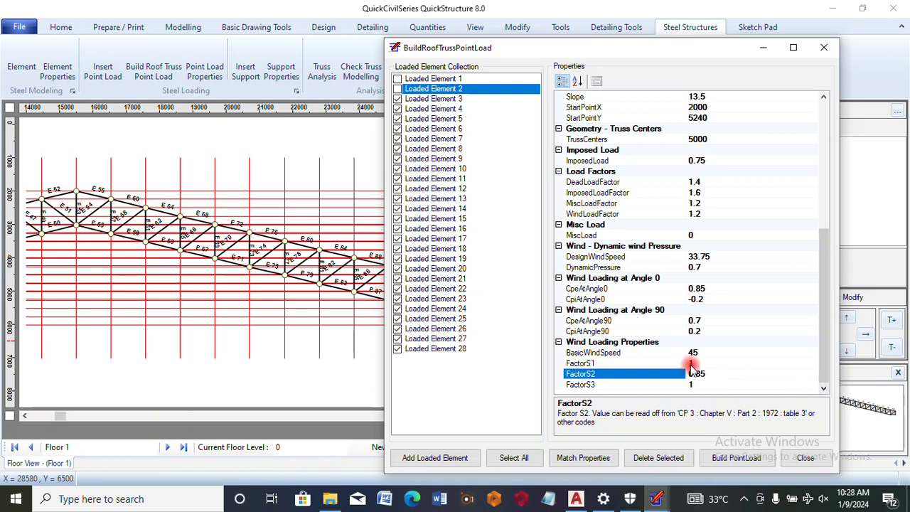
# - Set FactorS2 of Loaded Element 27 to 0.85 and its basic wind speed to 45 m/s
pyautogui.click(417, 339)
pyautogui.moveTo(695, 375); pyautogui.dragTo(704, 373)
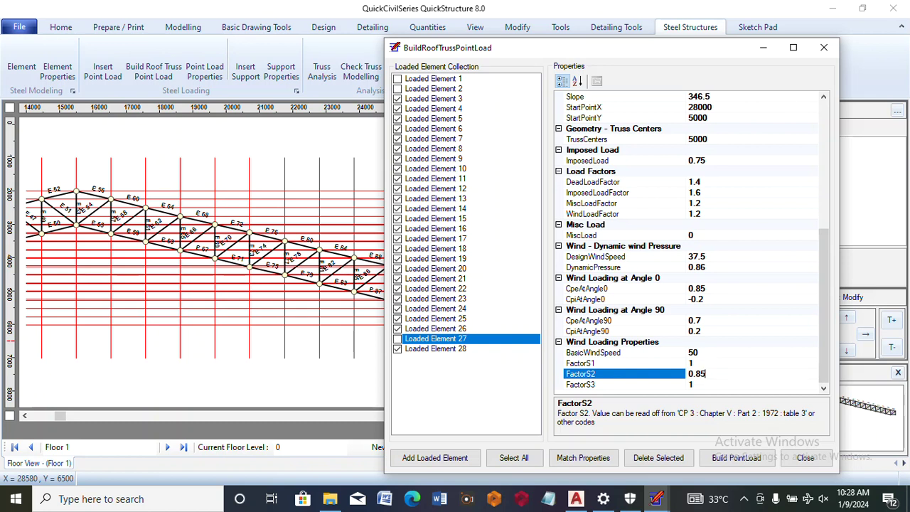
pyautogui.click(700, 353)
pyautogui.moveTo(699, 353); pyautogui.dragTo(691, 353)
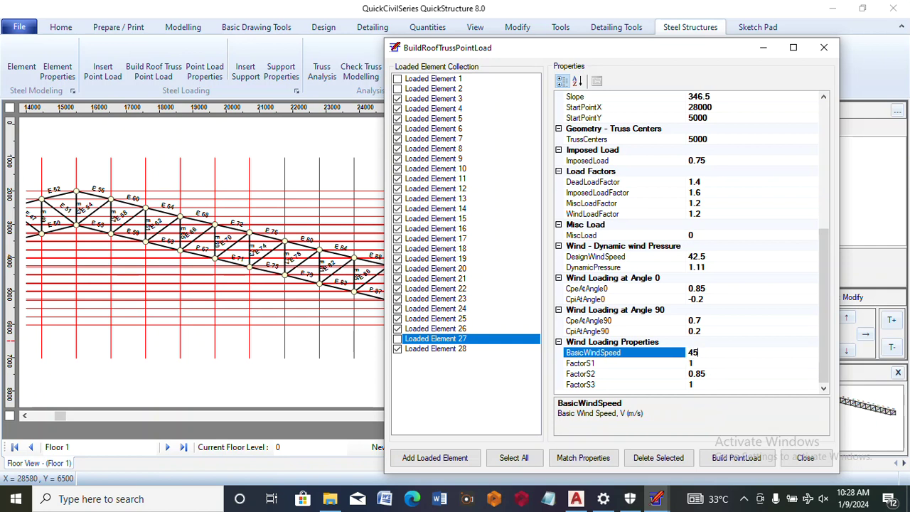
# - Untick Loaded Elements 3 through 26 and Loaded Element 28 in the loaded element collection
pyautogui.click(398, 99)
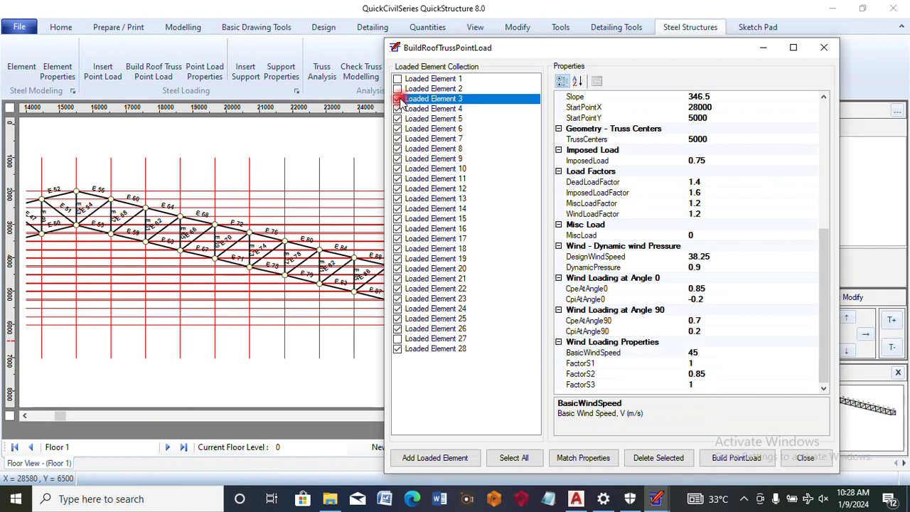
pyautogui.click(398, 109)
pyautogui.click(398, 99)
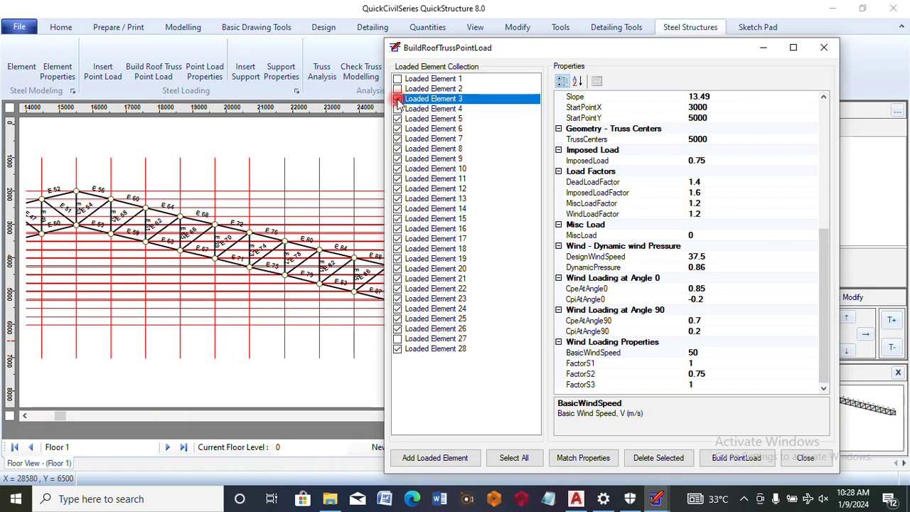
pyautogui.click(397, 119)
pyautogui.click(397, 120)
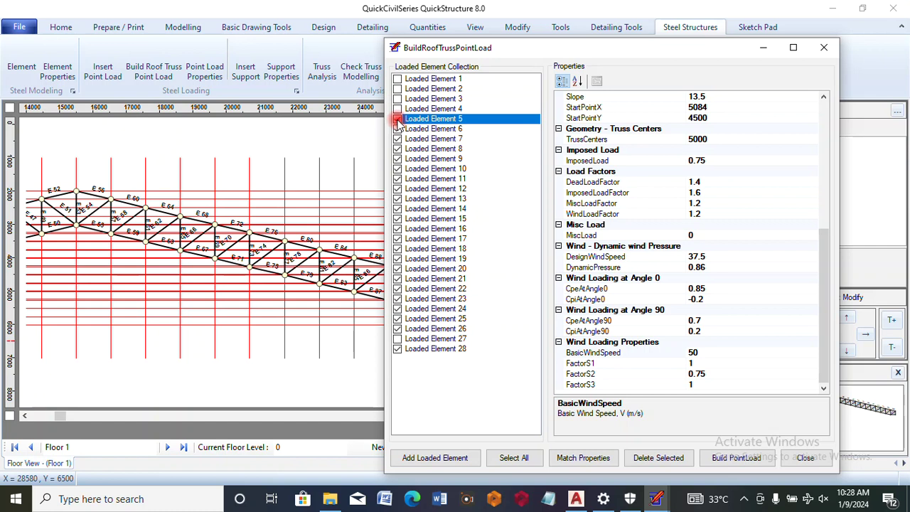
pyautogui.click(398, 129)
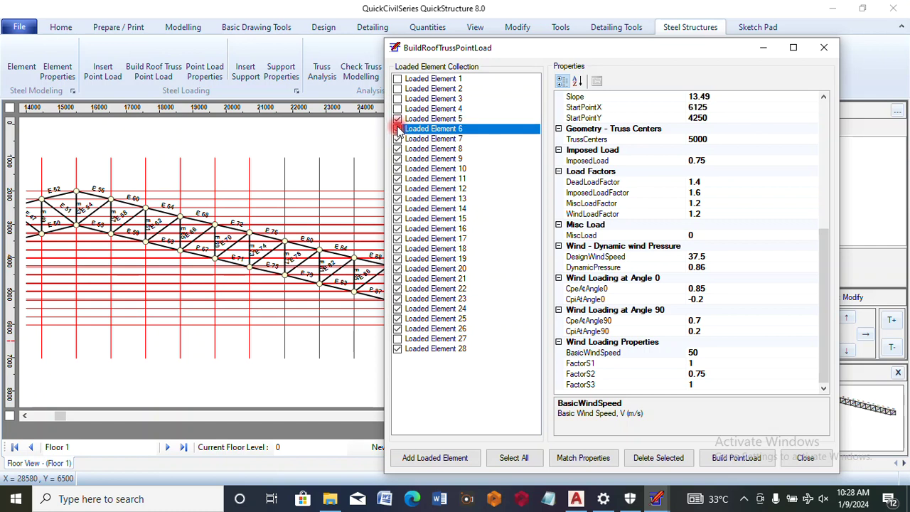
pyautogui.click(398, 119)
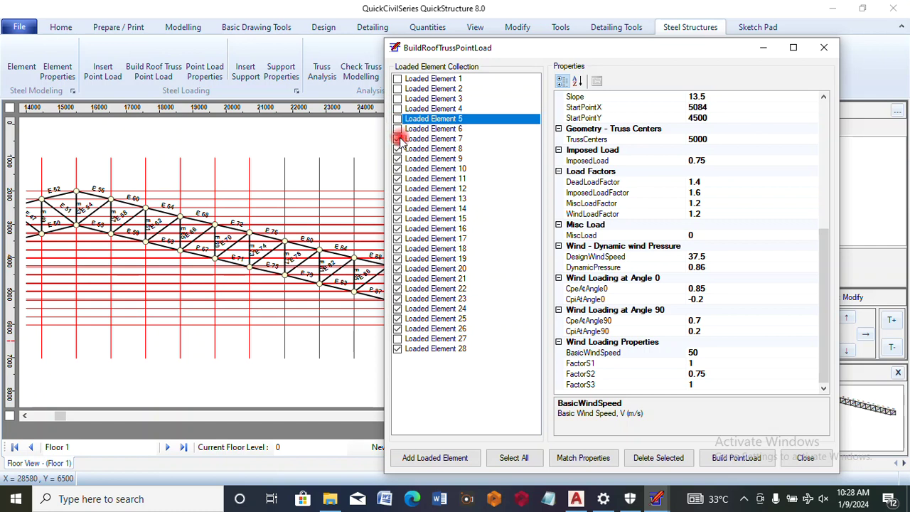
pyautogui.click(397, 139)
pyautogui.click(398, 149)
pyautogui.click(397, 159)
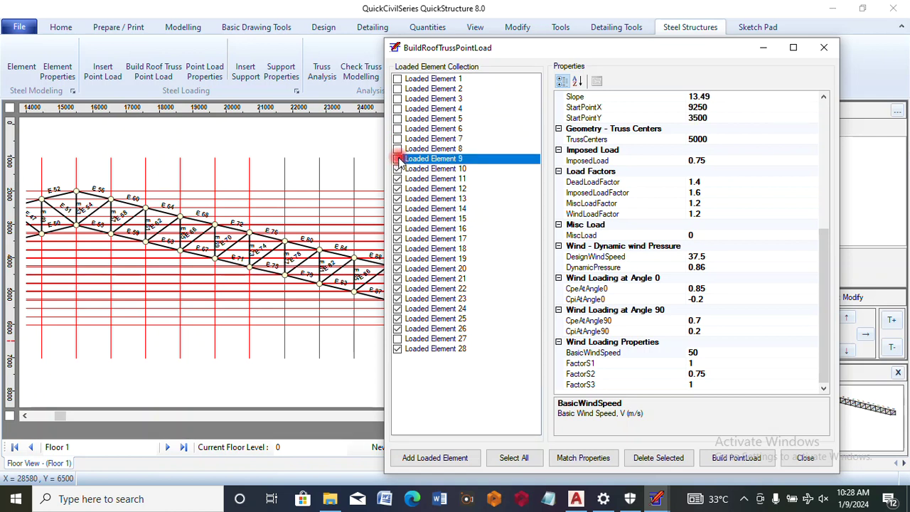
pyautogui.click(398, 168)
pyautogui.click(398, 179)
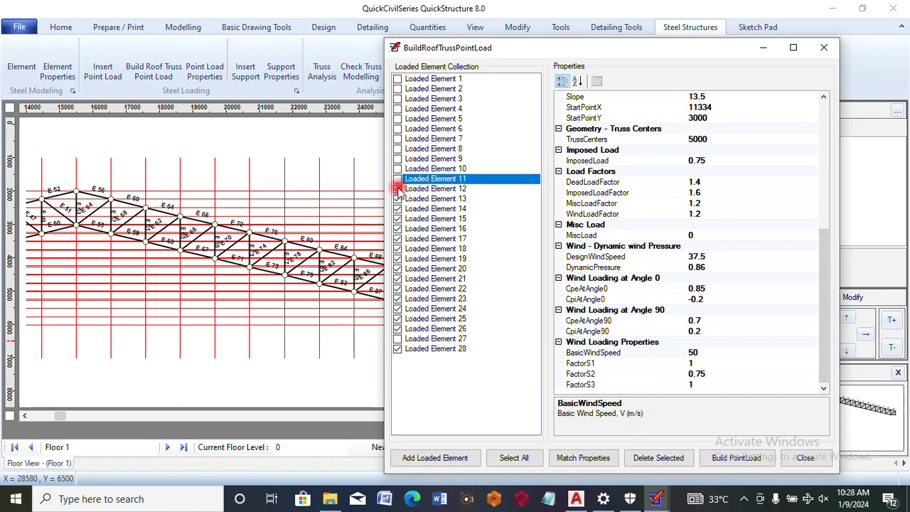
pyautogui.click(397, 188)
pyautogui.click(397, 199)
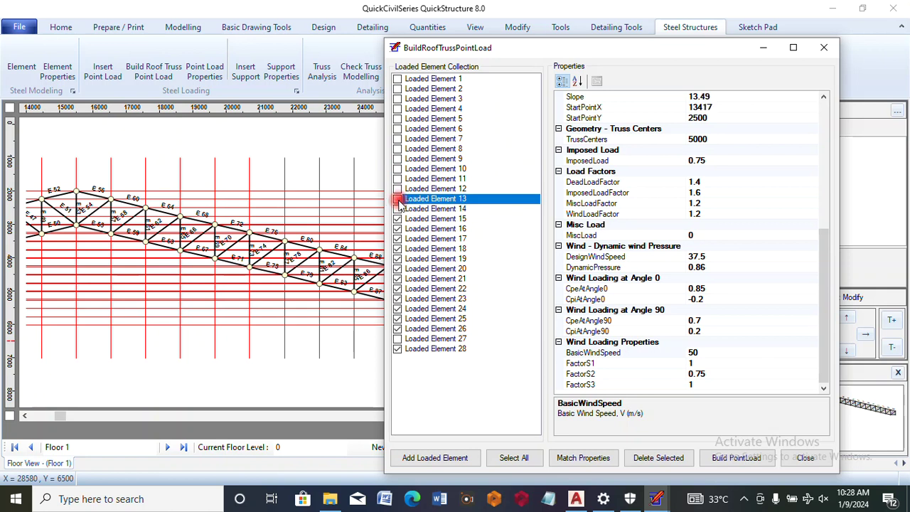
pyautogui.click(398, 208)
pyautogui.click(397, 218)
pyautogui.click(397, 228)
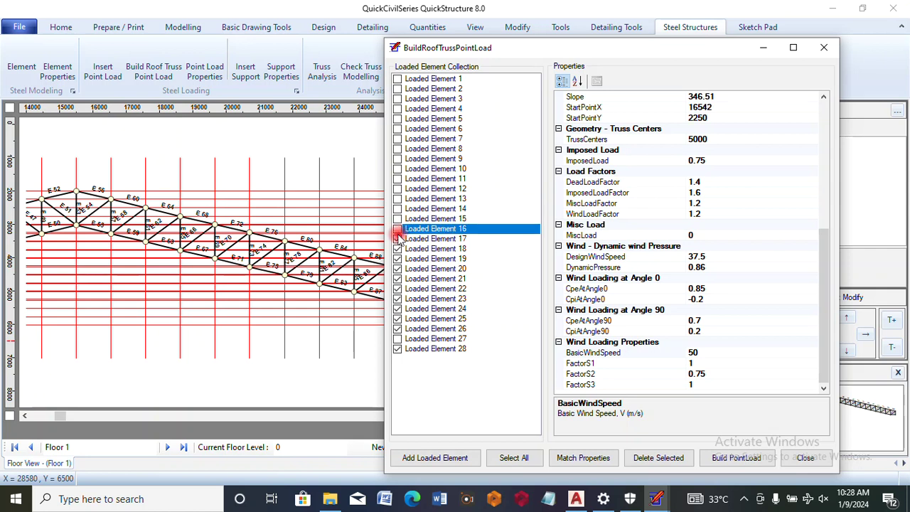
pyautogui.click(397, 238)
pyautogui.click(397, 248)
pyautogui.click(397, 258)
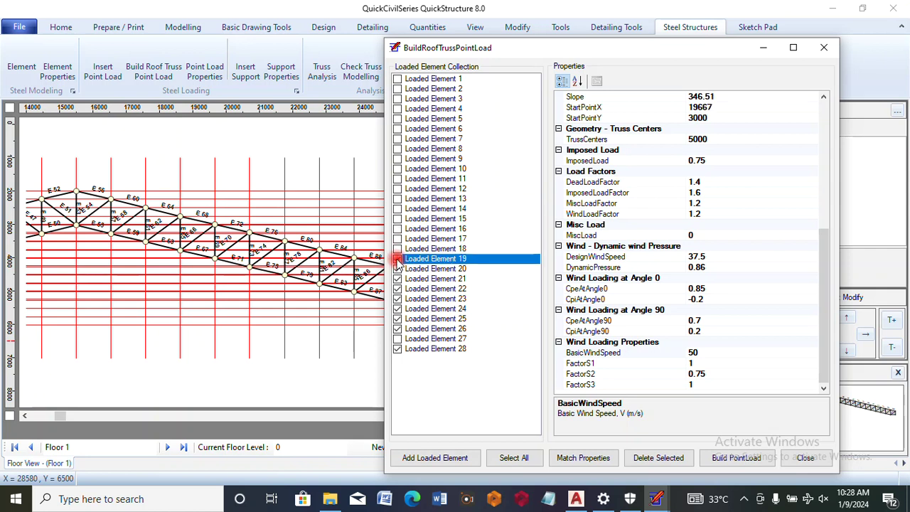
pyautogui.click(397, 268)
pyautogui.click(398, 278)
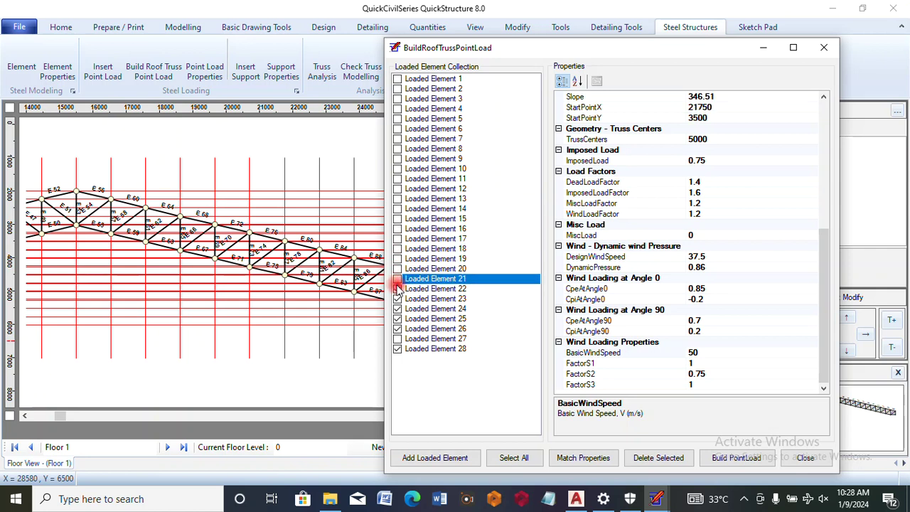
pyautogui.click(397, 289)
pyautogui.click(397, 298)
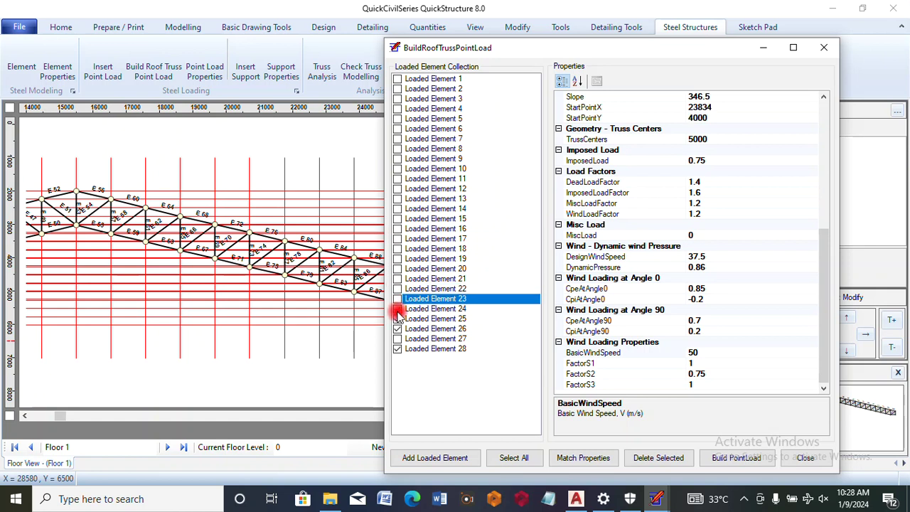
pyautogui.click(398, 309)
pyautogui.click(398, 319)
pyautogui.click(398, 329)
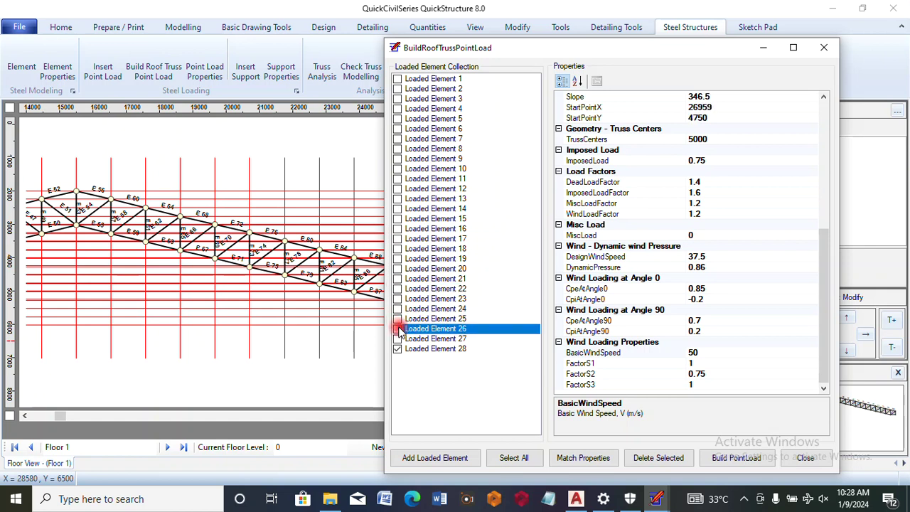
pyautogui.click(397, 348)
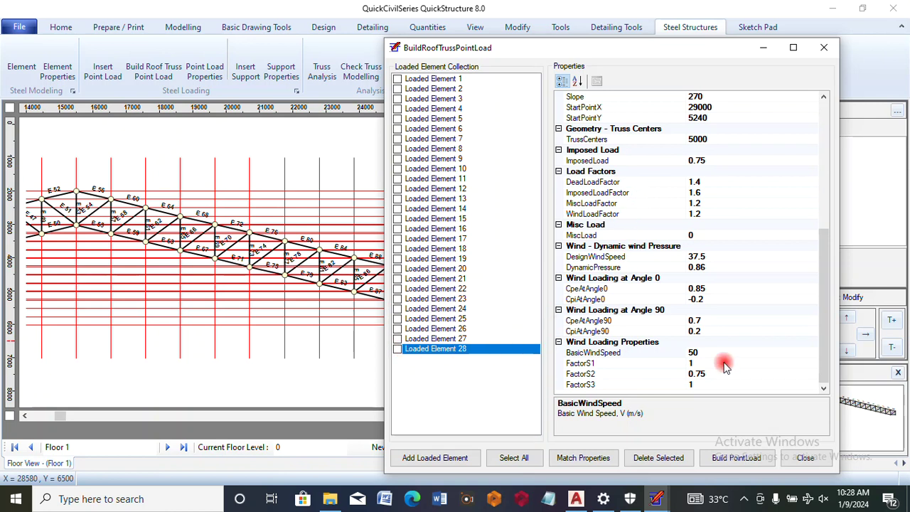
# - Build the truss point loads from the loaded elements, confirm the operation and close the point load builder
pyautogui.click(720, 458)
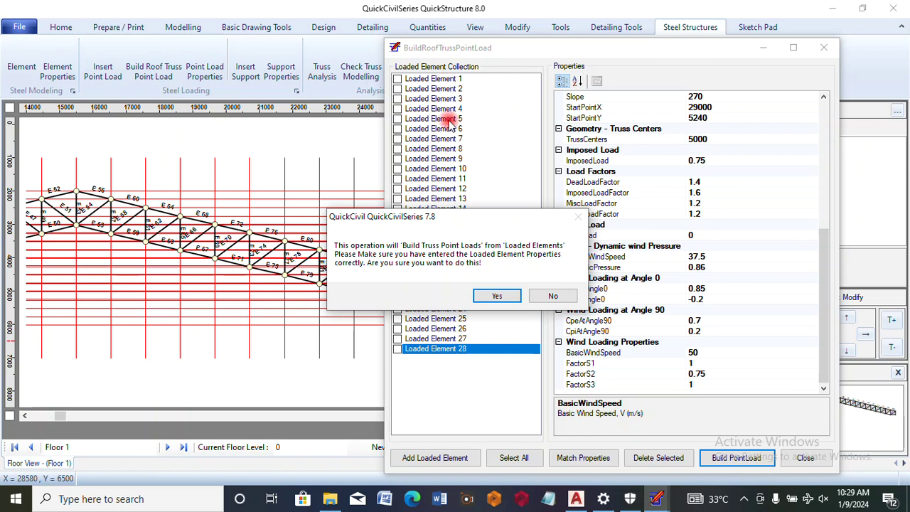
pyautogui.click(497, 297)
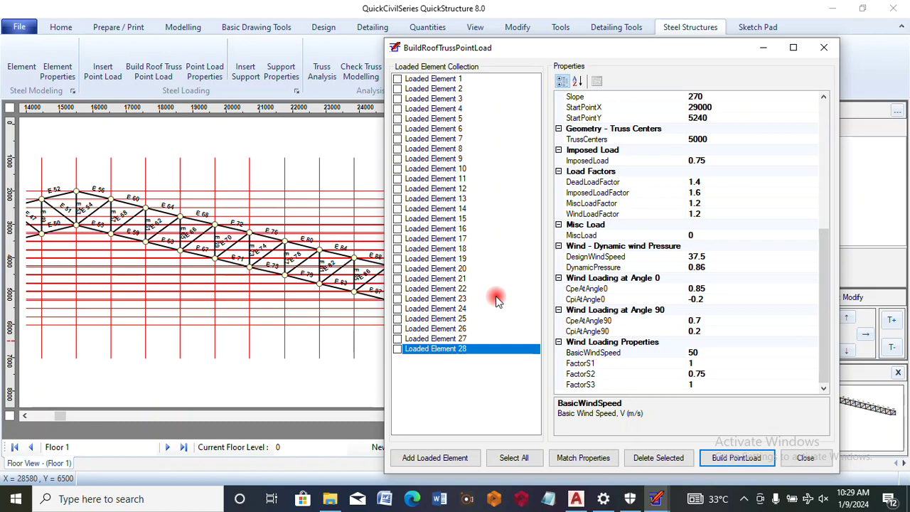
pyautogui.click(804, 458)
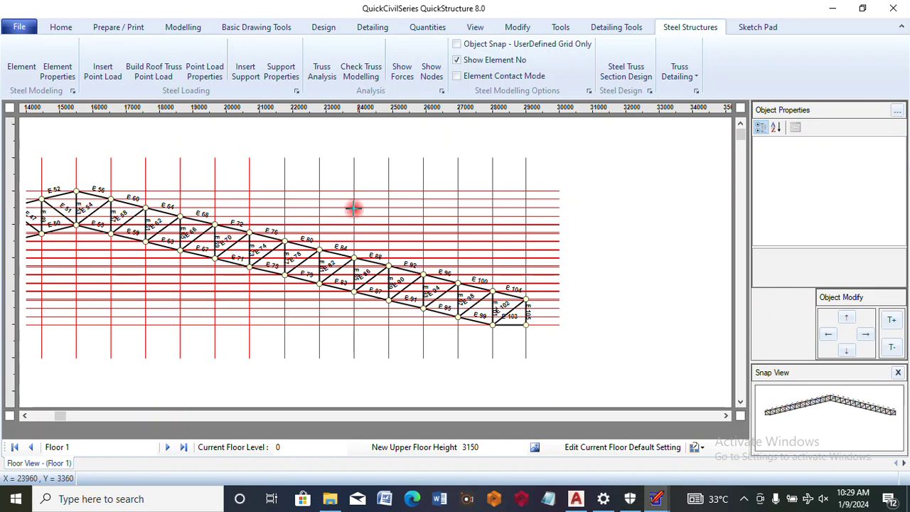
# - Examine the load values and loading details of Point Loads 1, 3, 4, 5, 10 and 28 in the steel point load properties
pyautogui.click(212, 73)
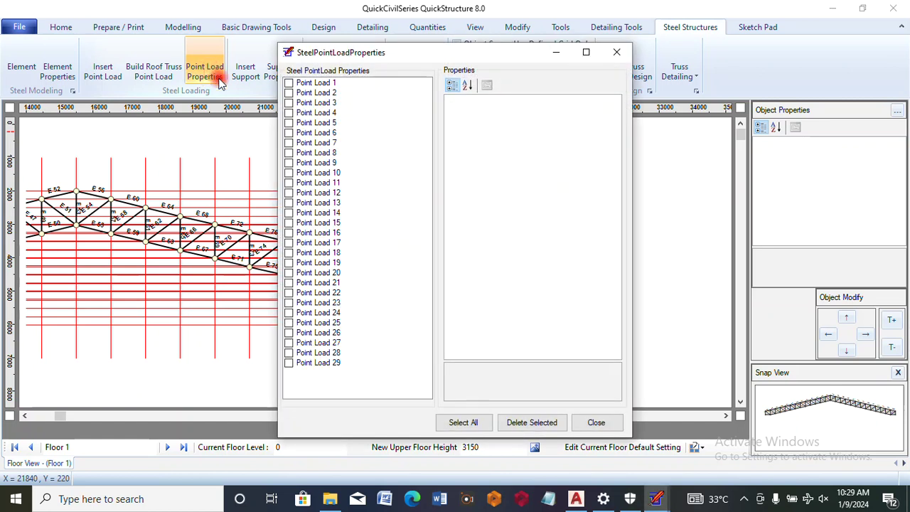
pyautogui.click(302, 84)
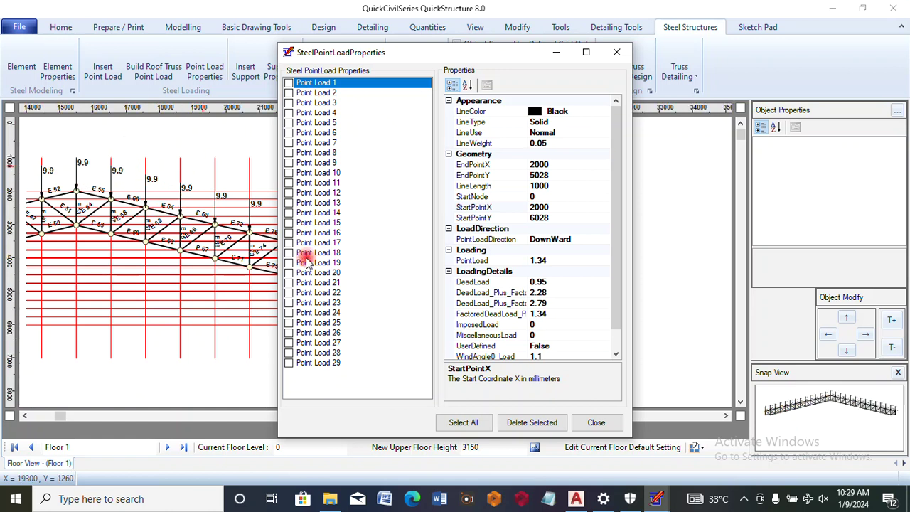
pyautogui.click(313, 103)
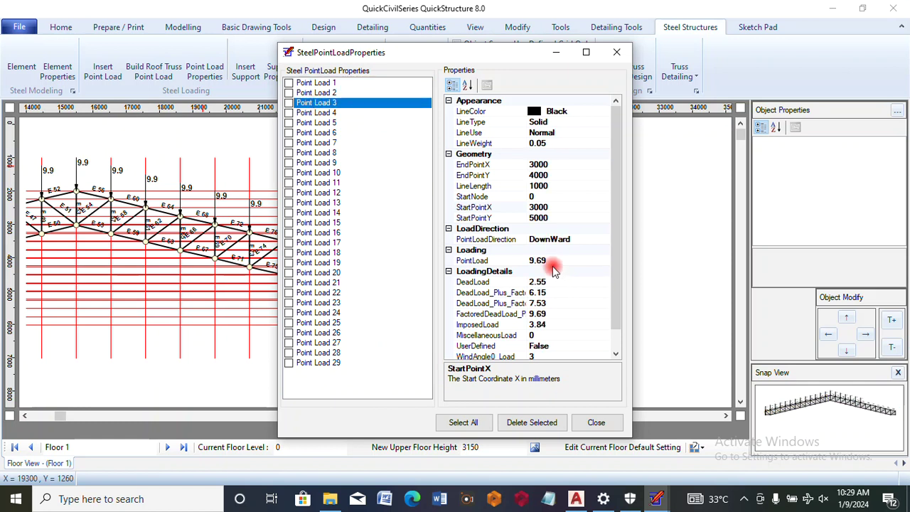
pyautogui.press('Down')
pyautogui.press('Down')
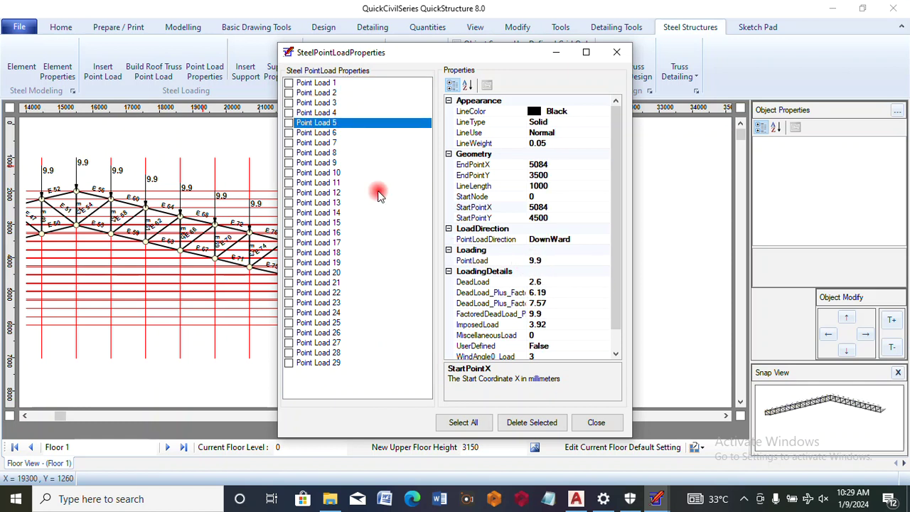
pyautogui.click(317, 114)
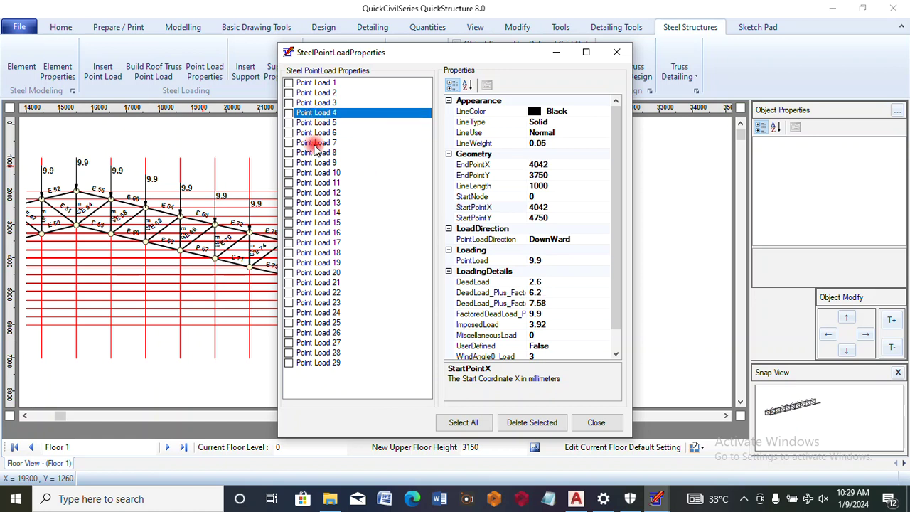
pyautogui.click(311, 174)
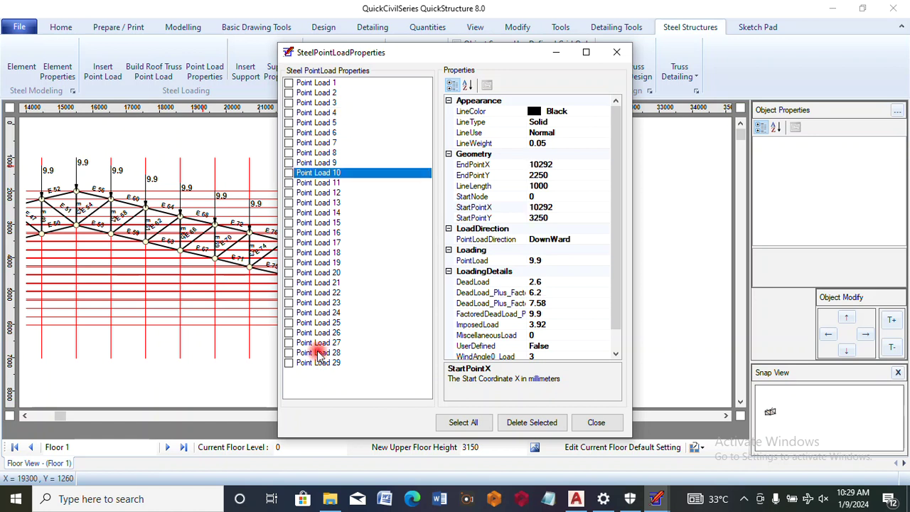
pyautogui.click(318, 353)
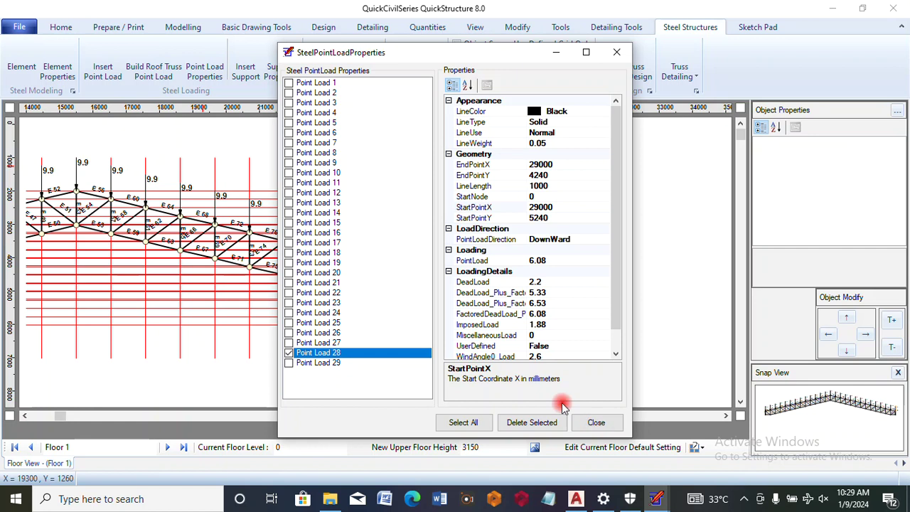
pyautogui.click(591, 421)
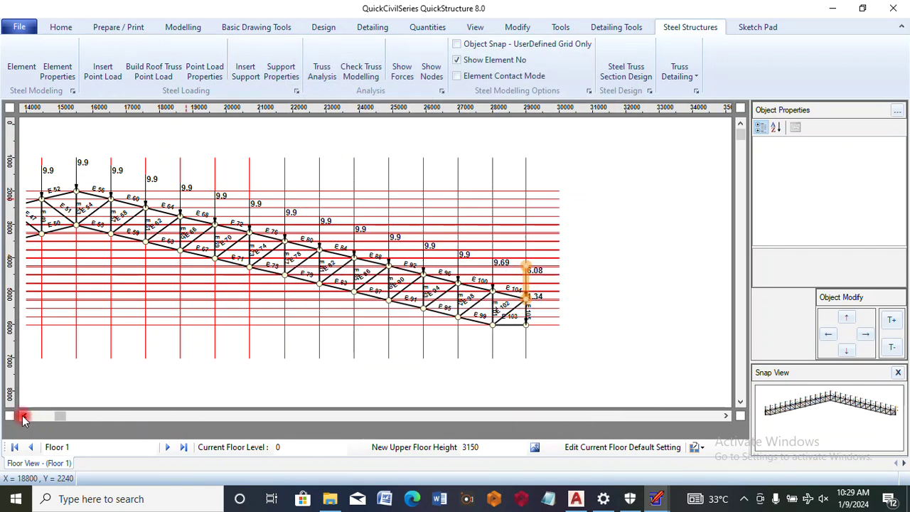
# - Set the drawing scale to 1:175 so the whole roof truss fits in the floor view
pyautogui.click(23, 417)
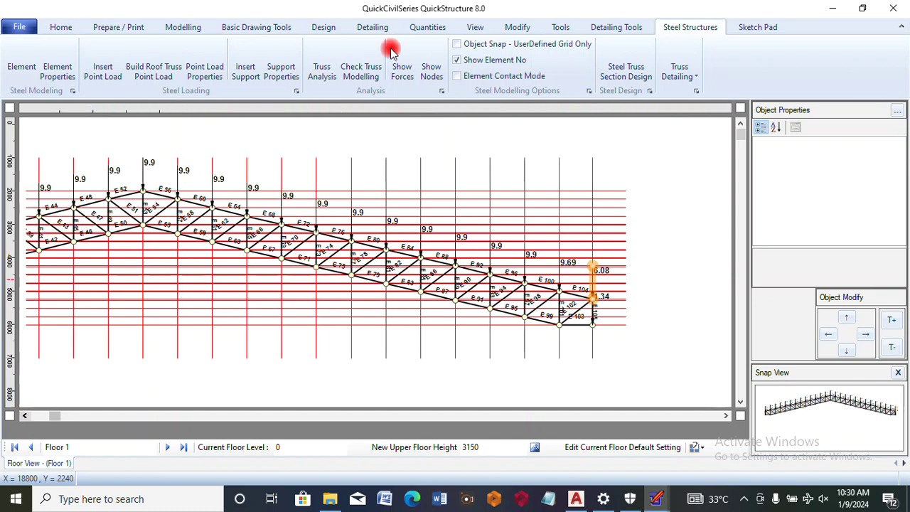
pyautogui.click(475, 28)
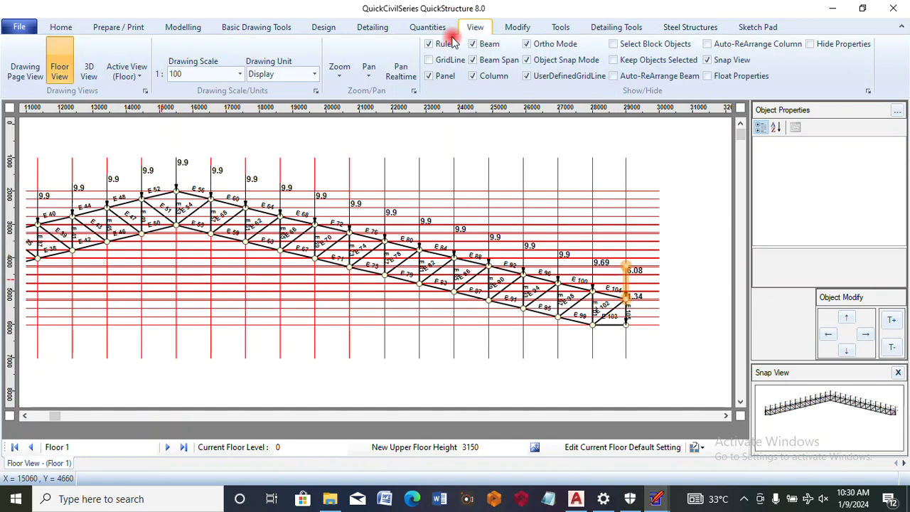
pyautogui.click(239, 74)
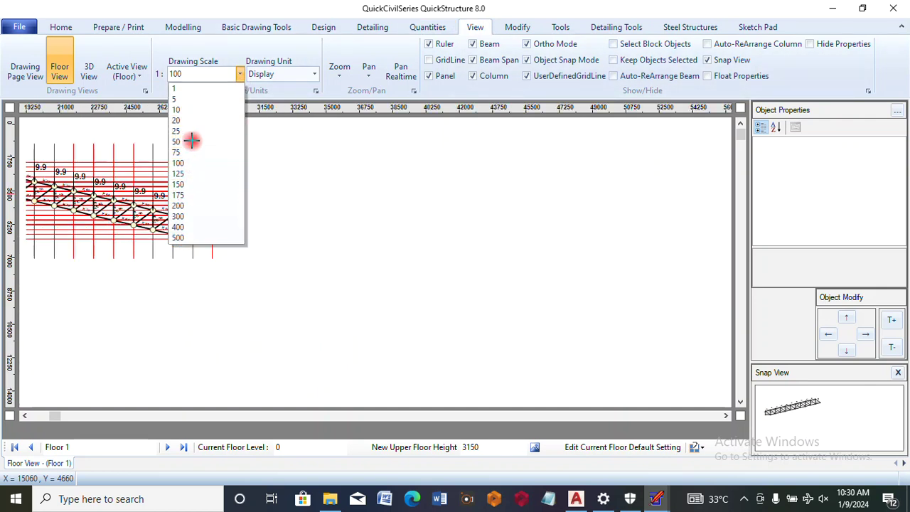
pyautogui.moveTo(56, 421); pyautogui.dragTo(39, 417)
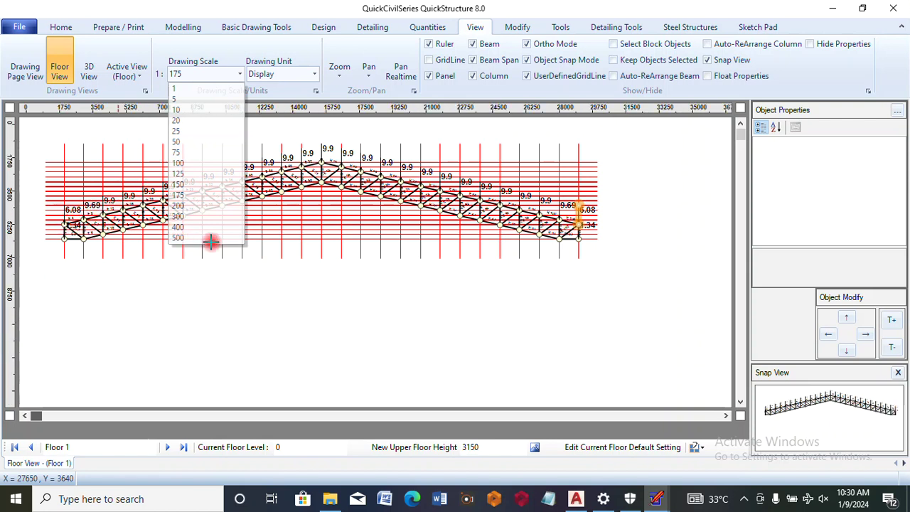
# - Collapse the ribbon and insert a pin support at the truss's lower-left end node, extending about 6028 mm upward
pyautogui.doubleClick(687, 31)
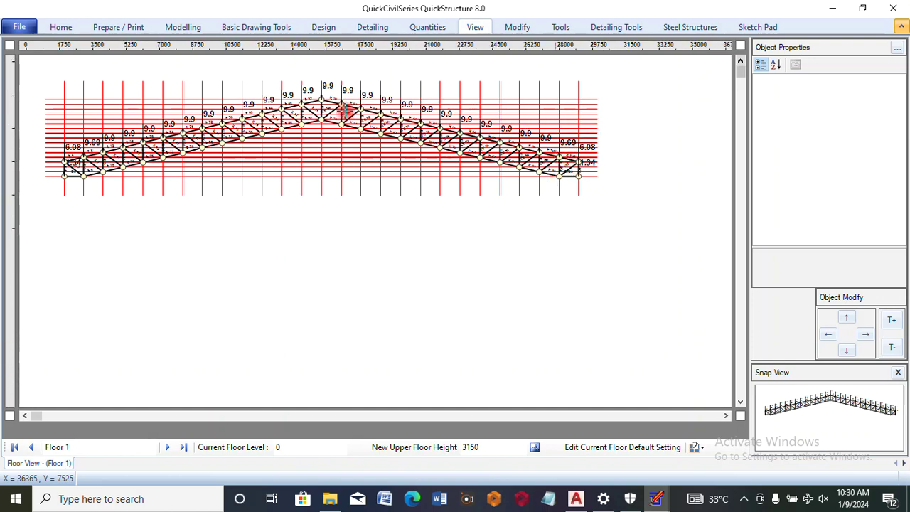
pyautogui.click(687, 28)
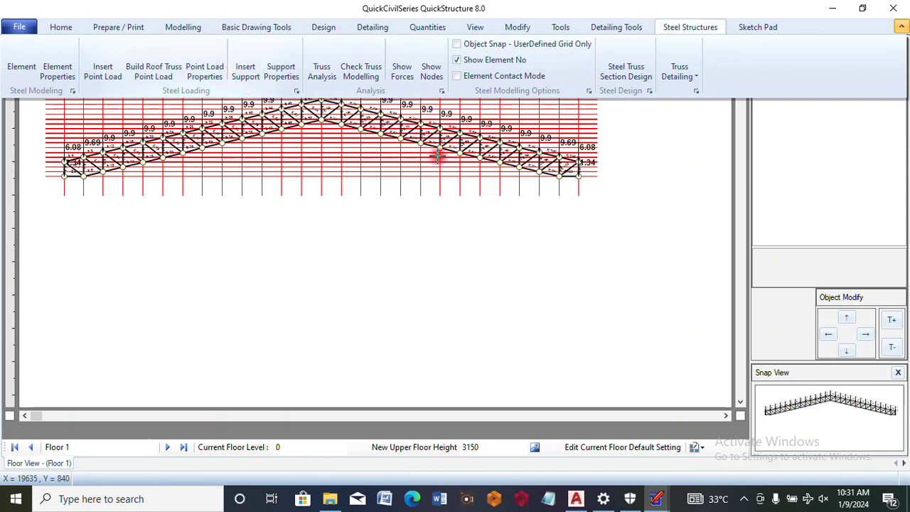
pyautogui.click(245, 71)
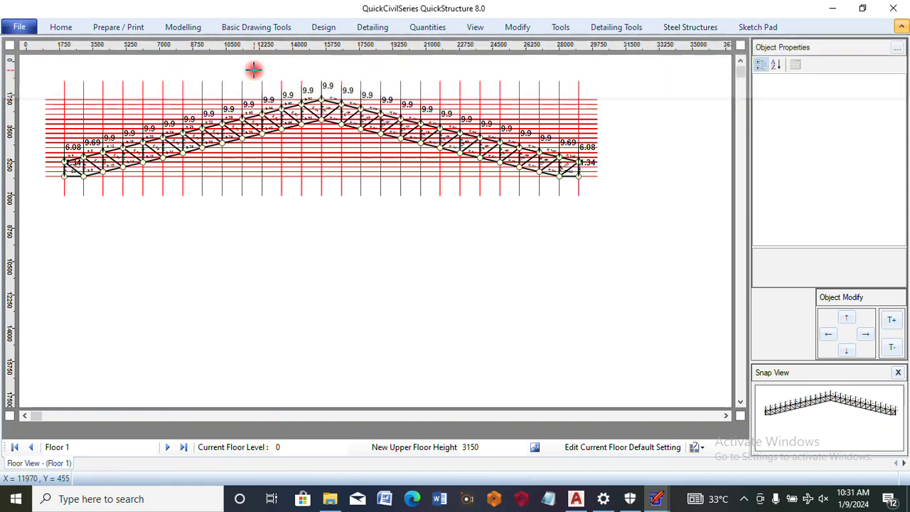
pyautogui.click(688, 29)
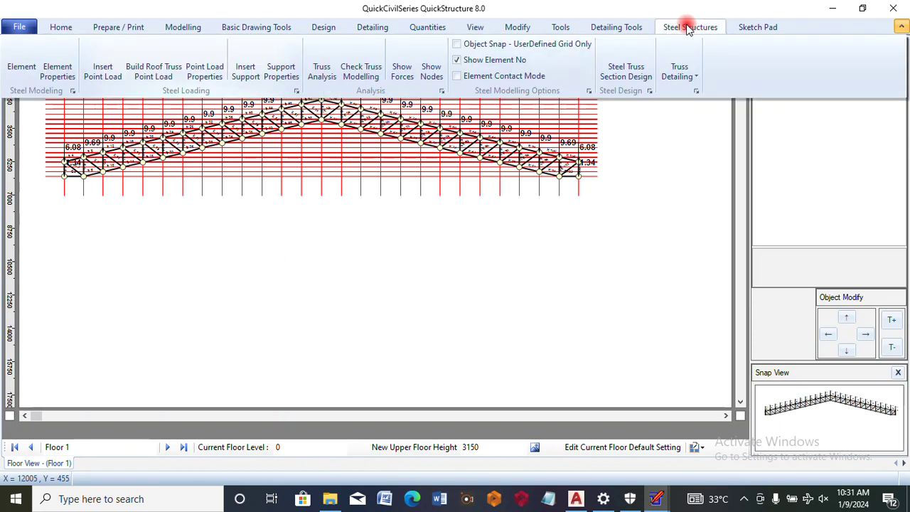
pyautogui.click(629, 77)
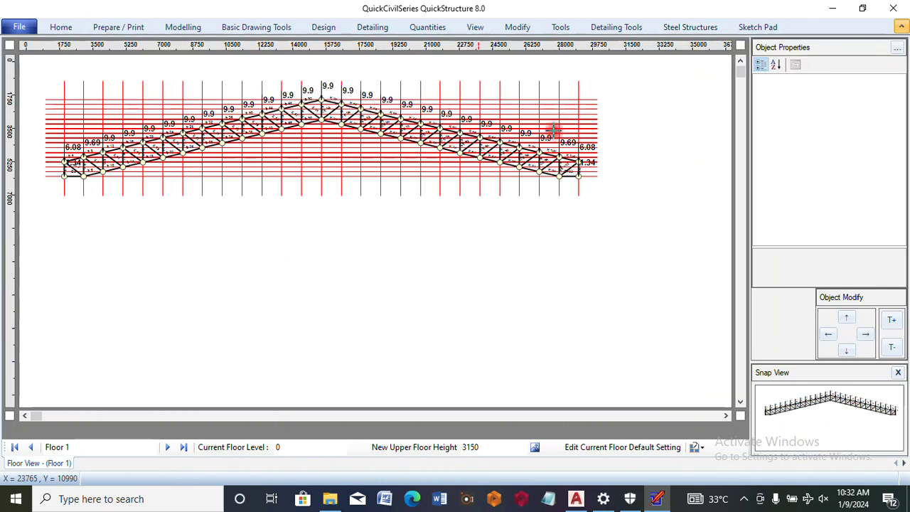
pyautogui.click(678, 28)
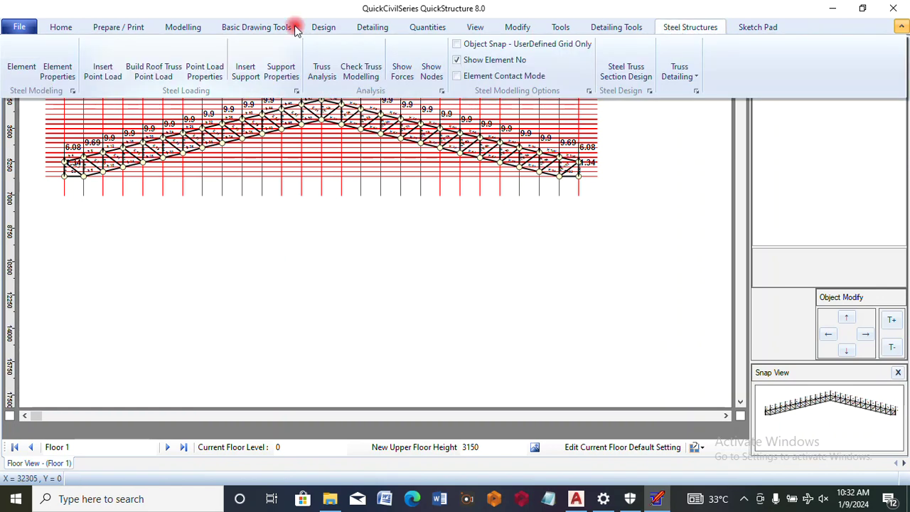
pyautogui.click(246, 71)
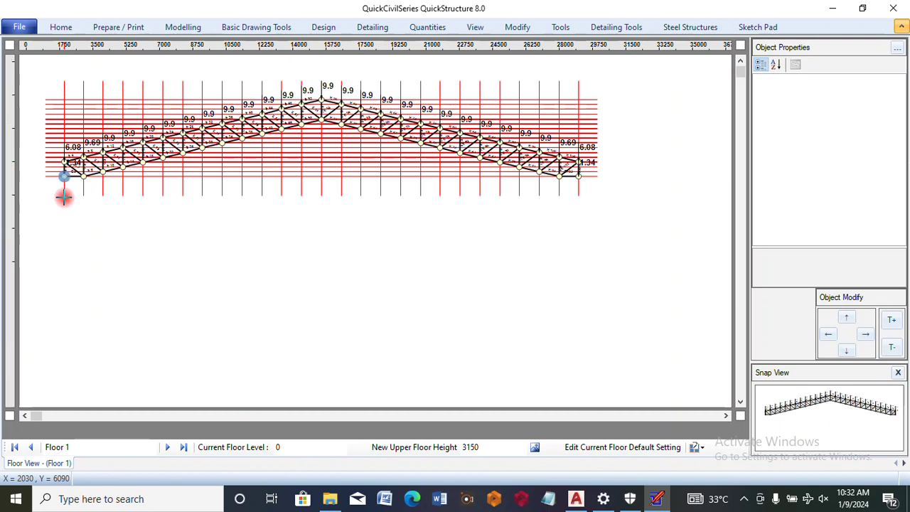
pyautogui.click(64, 203)
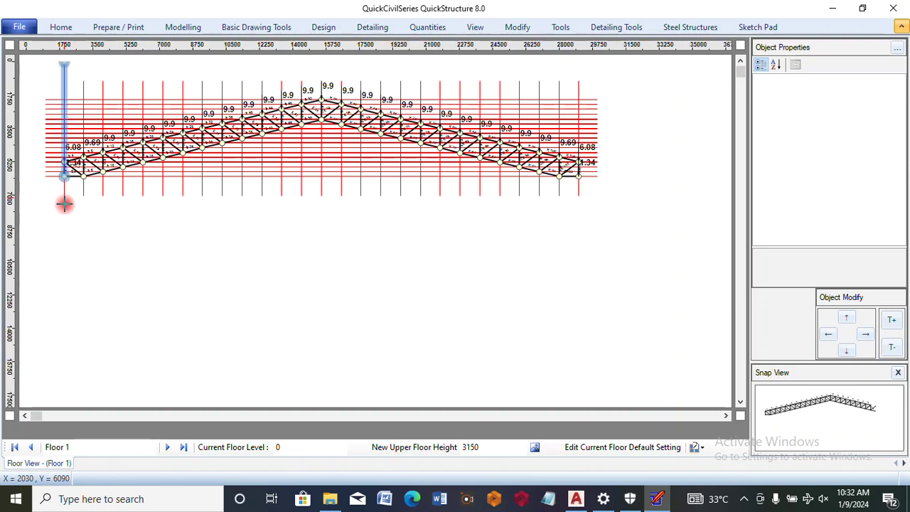
pyautogui.click(65, 203)
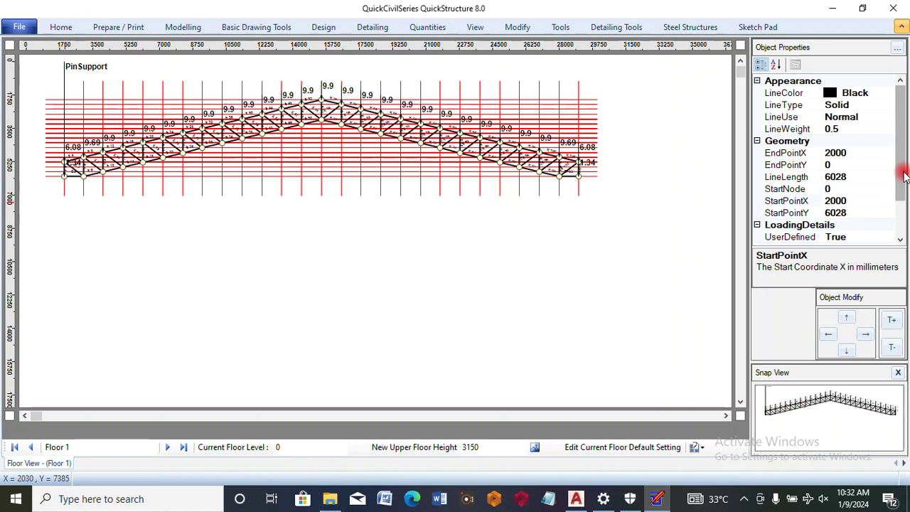
pyautogui.moveTo(904, 177); pyautogui.dragTo(903, 213)
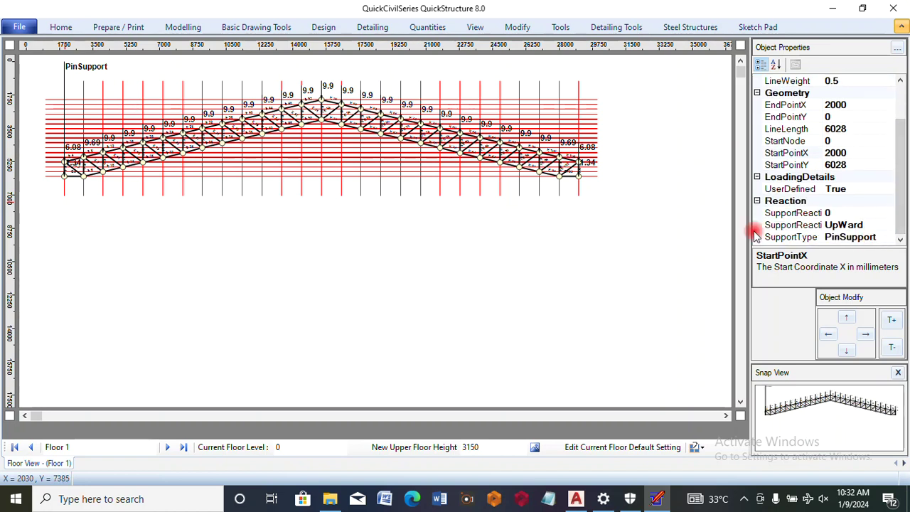
pyautogui.click(687, 27)
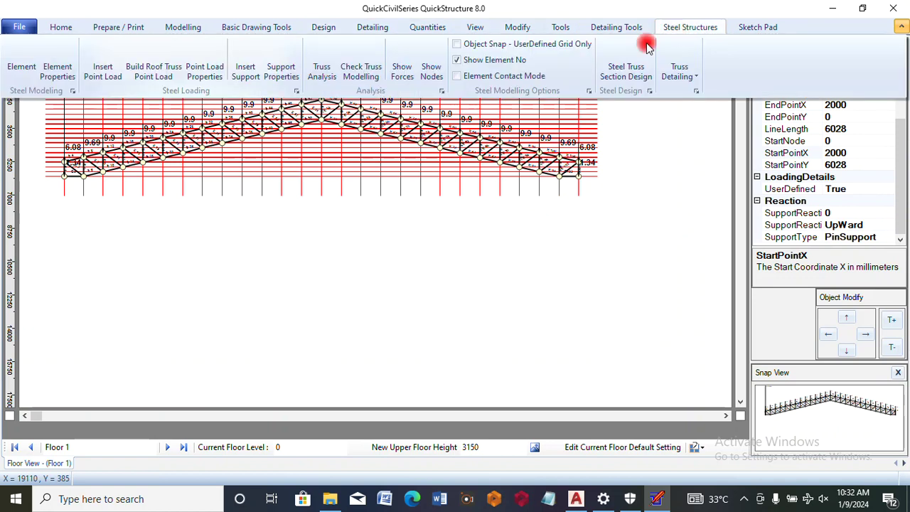
pyautogui.click(256, 81)
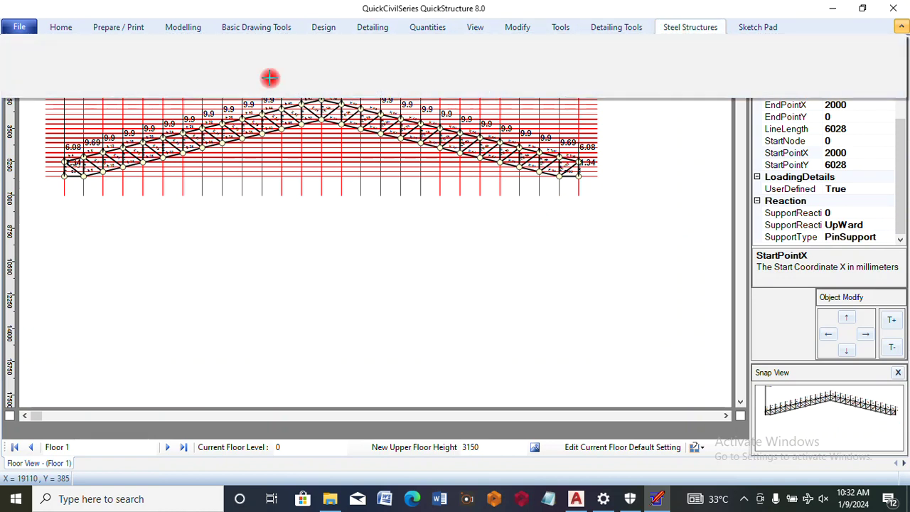
pyautogui.click(579, 174)
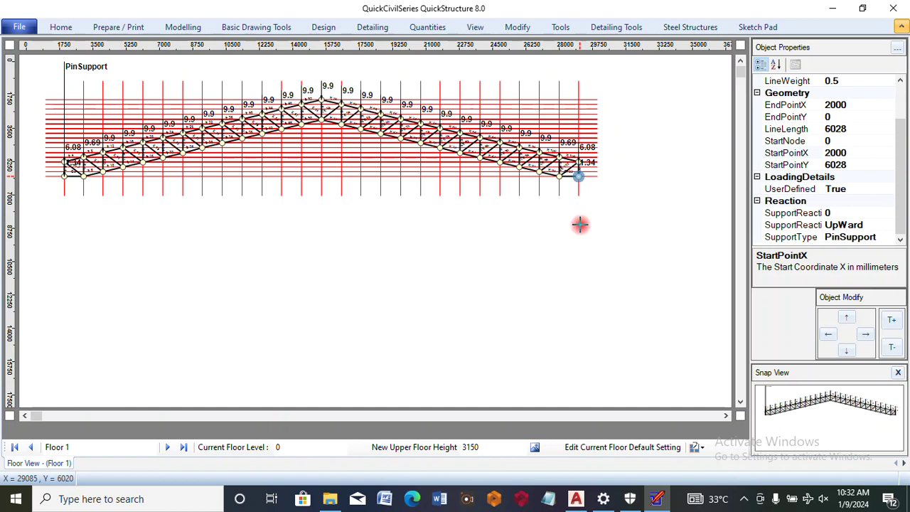
pyautogui.click(579, 197)
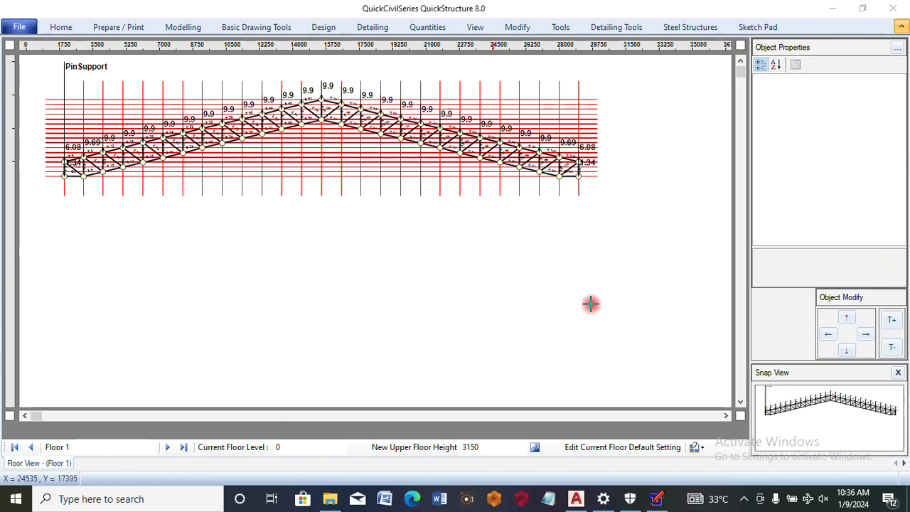
# - Insert a support at the truss's lower-right end node, extending about 3278 mm upward, and set its support type to RollerSupport
pyautogui.click(671, 30)
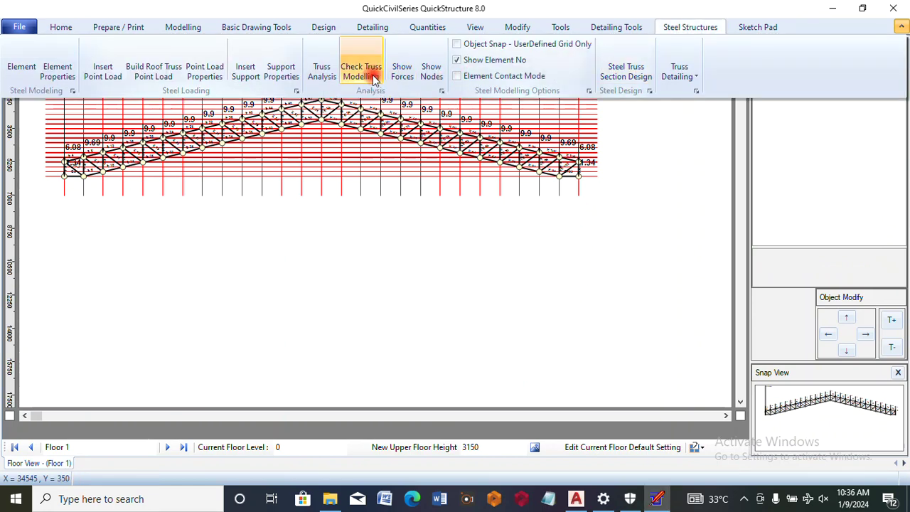
pyautogui.click(245, 72)
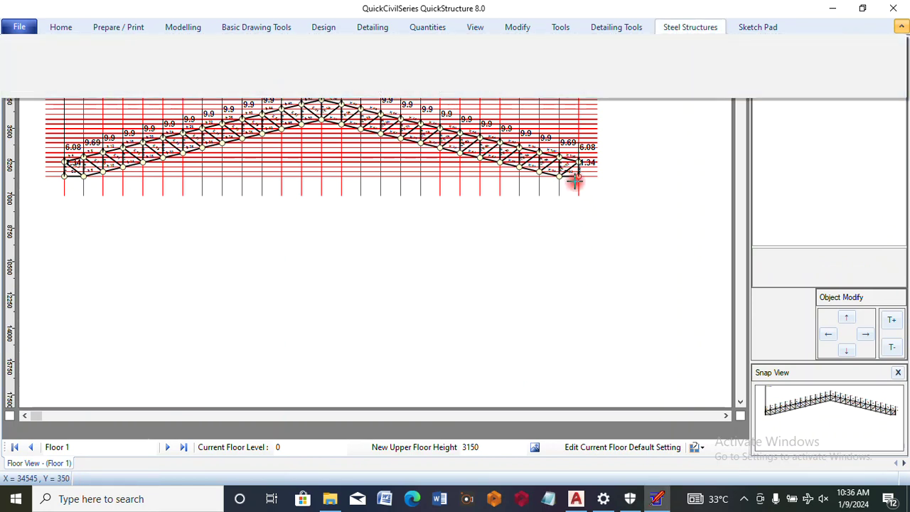
pyautogui.click(579, 177)
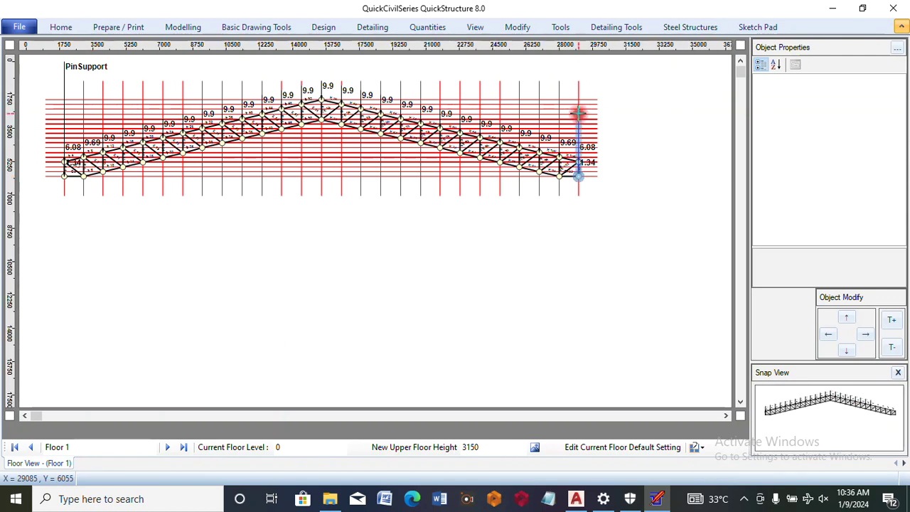
pyautogui.click(579, 113)
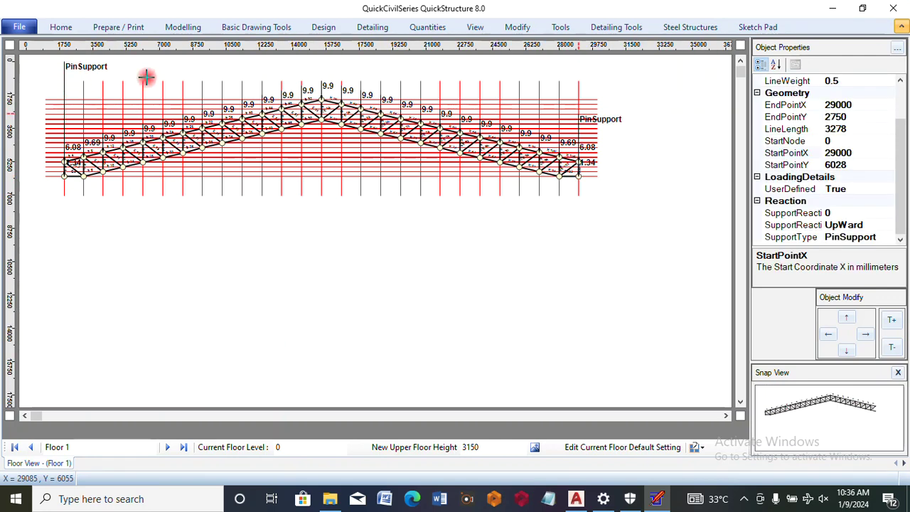
pyautogui.click(869, 236)
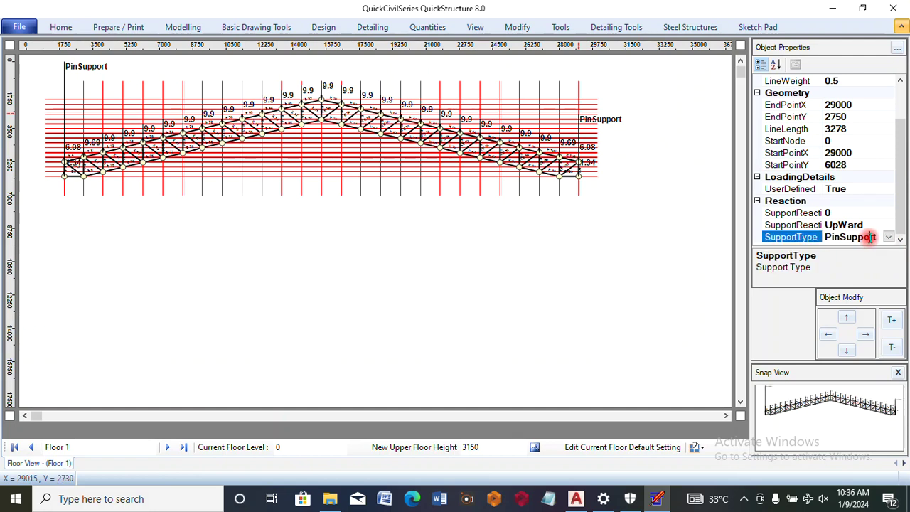
pyautogui.click(887, 238)
pyautogui.click(846, 250)
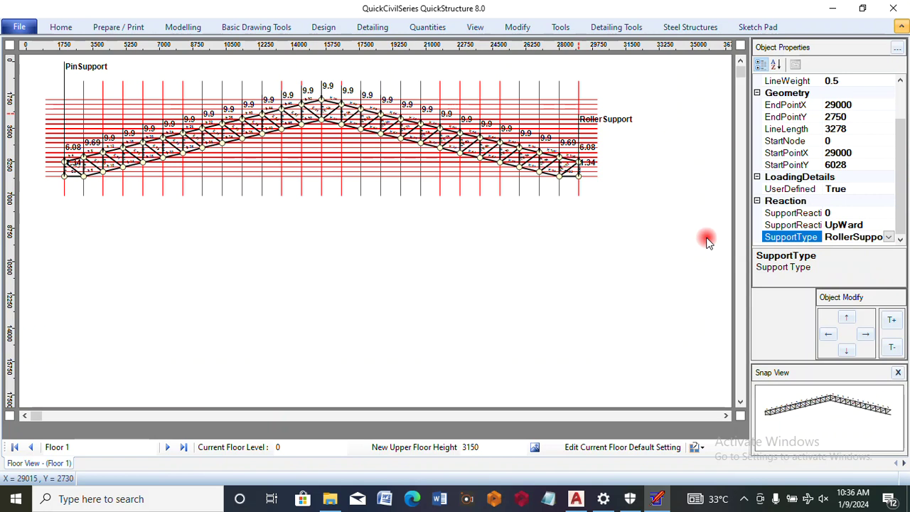
# - Run the truss analysis on the loaded and supported roof truss and acknowledge its completion
pyautogui.click(690, 28)
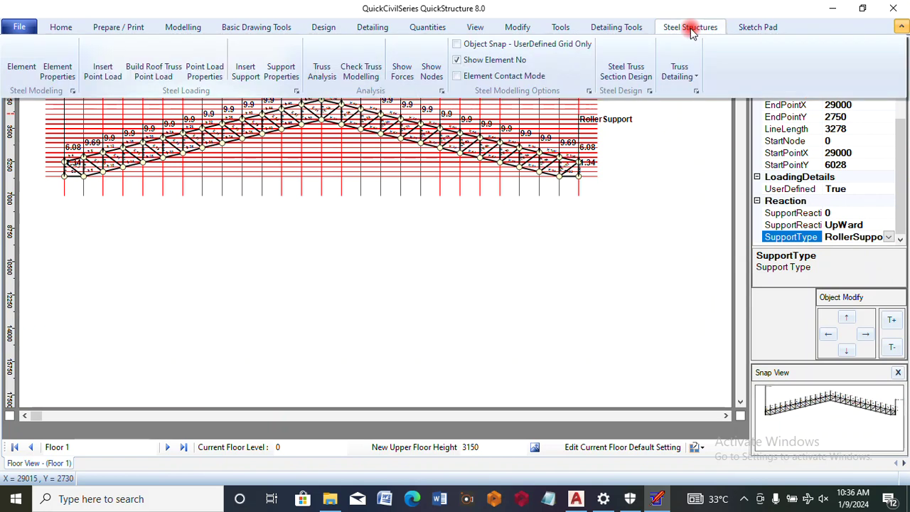
pyautogui.click(319, 74)
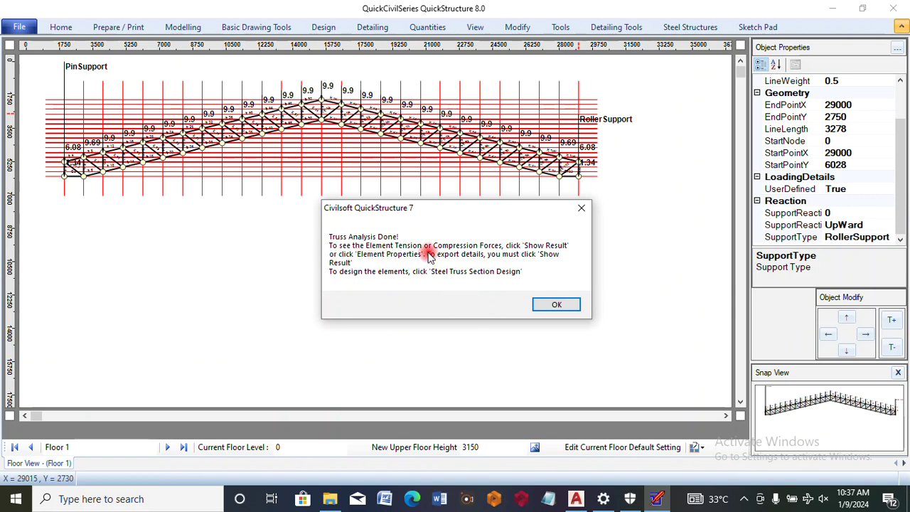
pyautogui.click(552, 304)
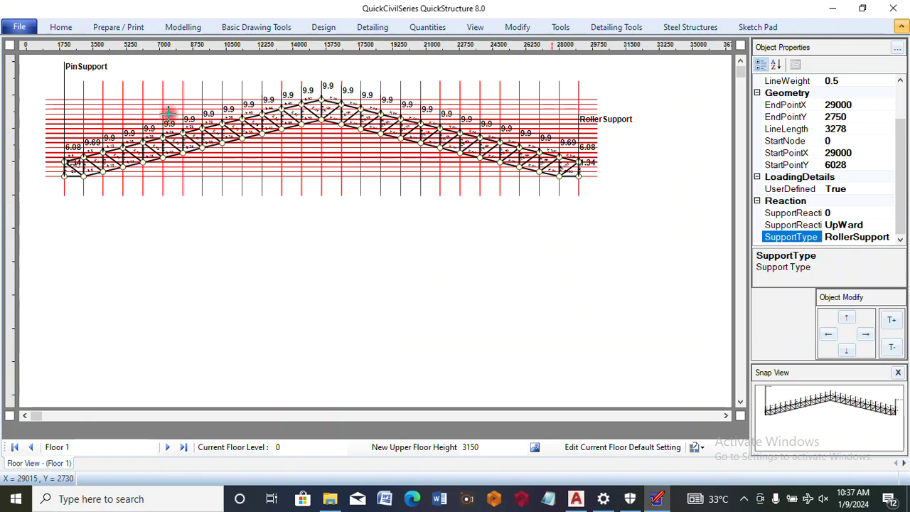
# - Examine the compression, tension and load-case forces and geometry of Elements 1 through 10 in the element properties
pyautogui.click(684, 32)
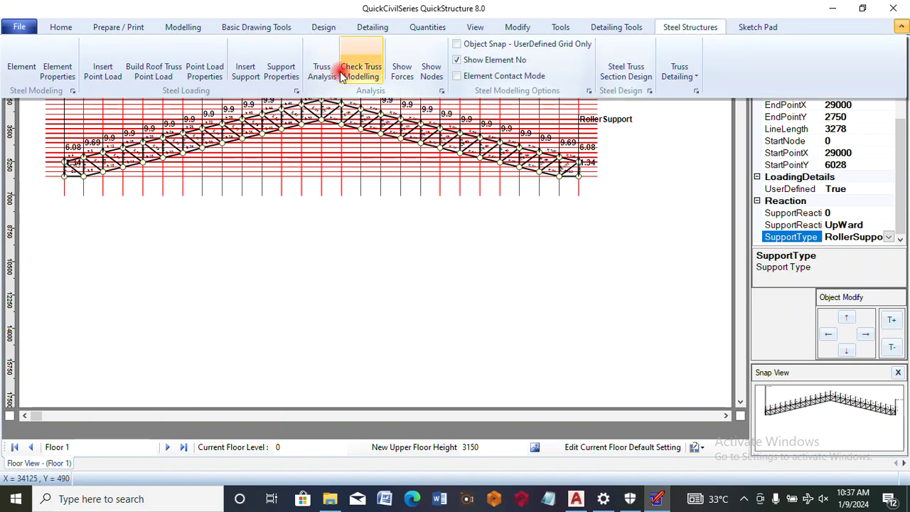
pyautogui.click(59, 74)
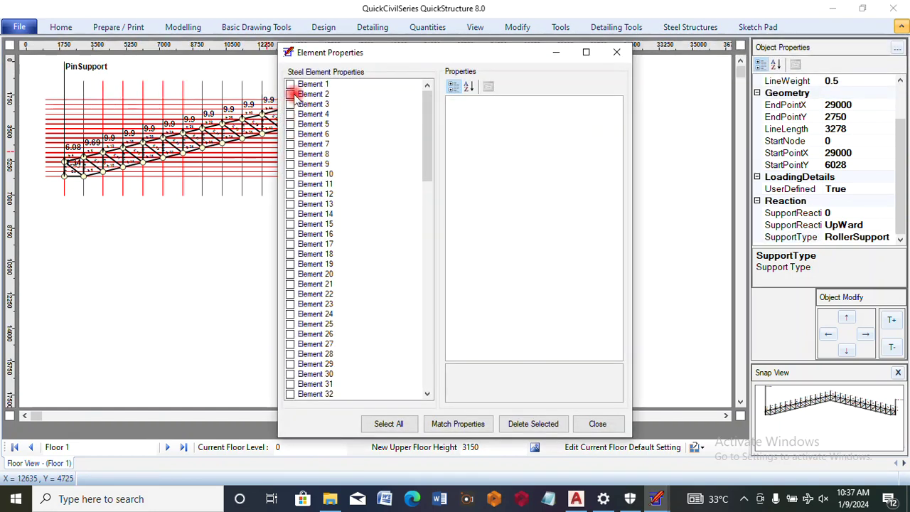
pyautogui.click(292, 86)
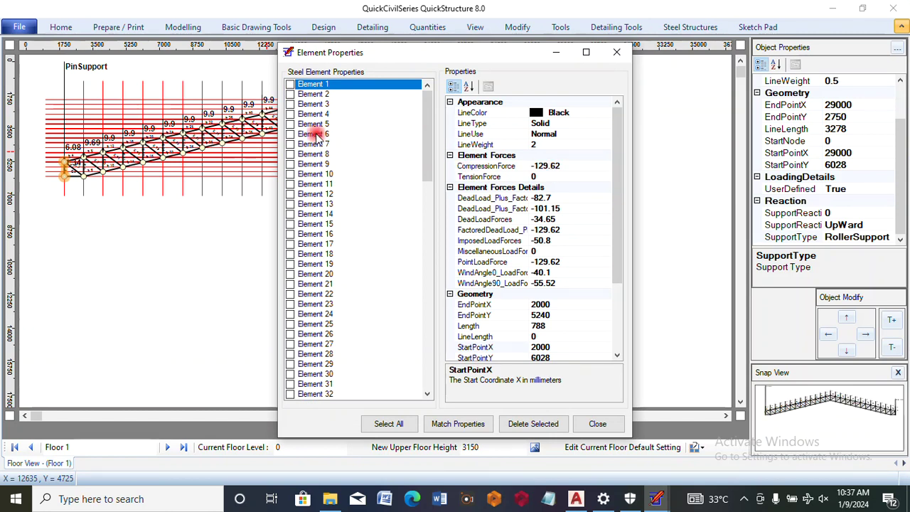
pyautogui.click(302, 95)
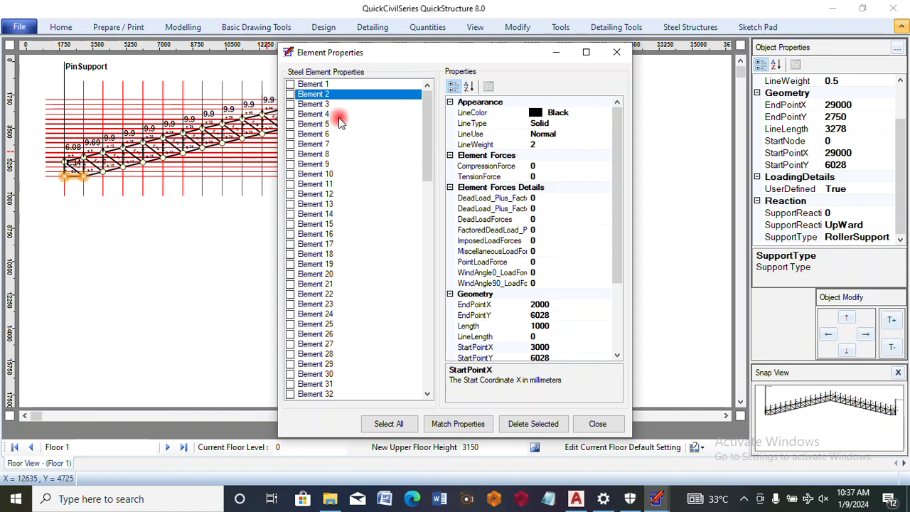
pyautogui.click(315, 104)
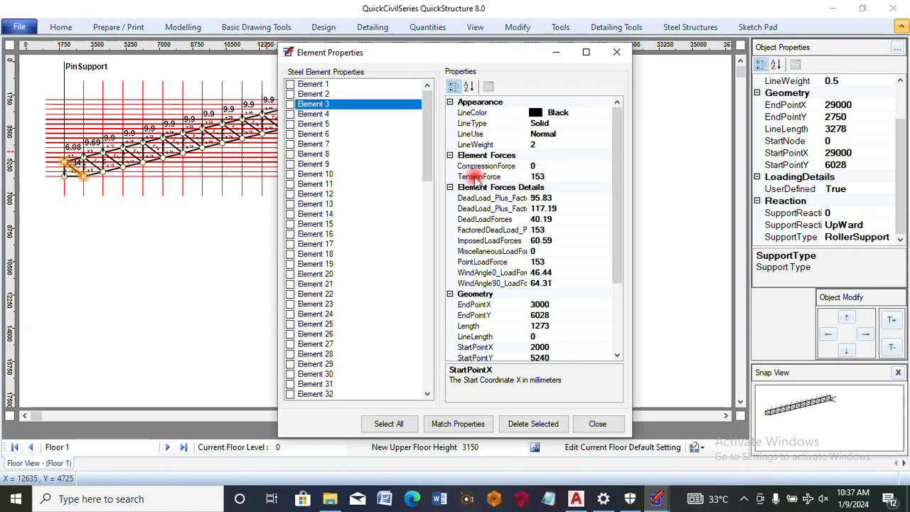
pyautogui.click(313, 114)
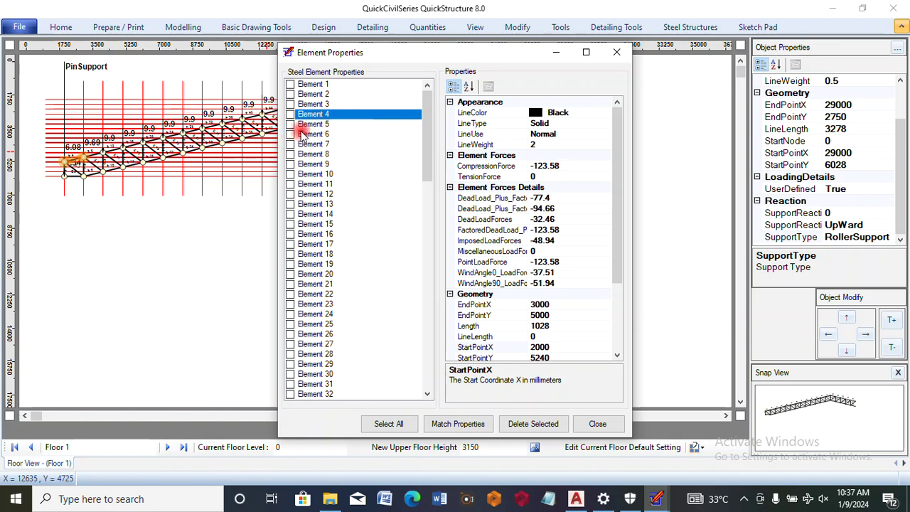
pyautogui.click(311, 124)
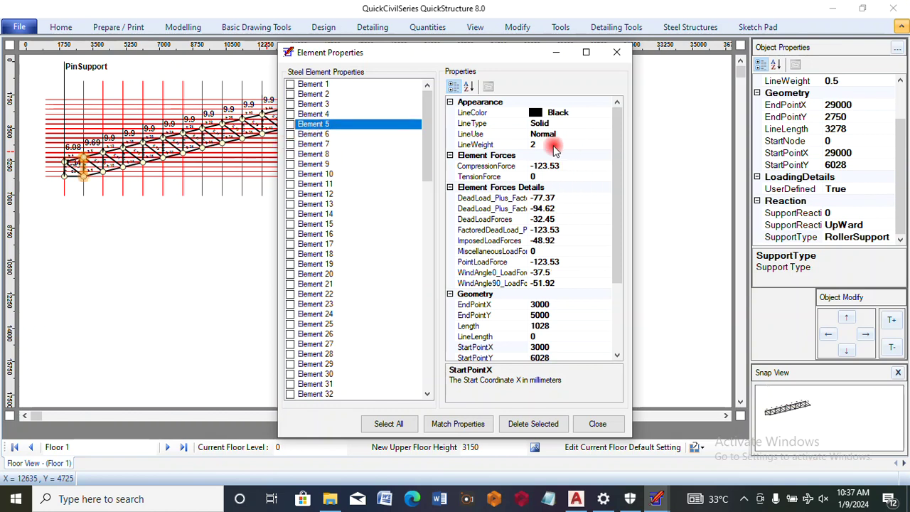
pyautogui.click(315, 135)
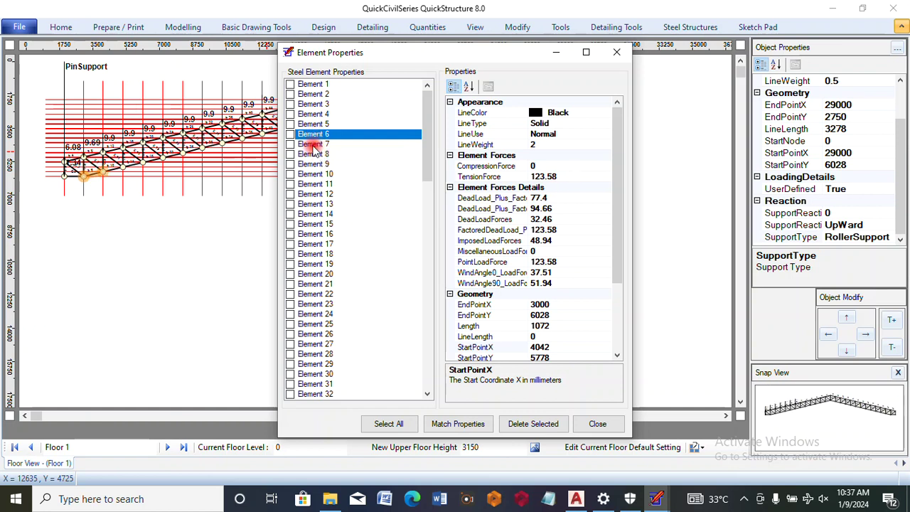
pyautogui.click(310, 145)
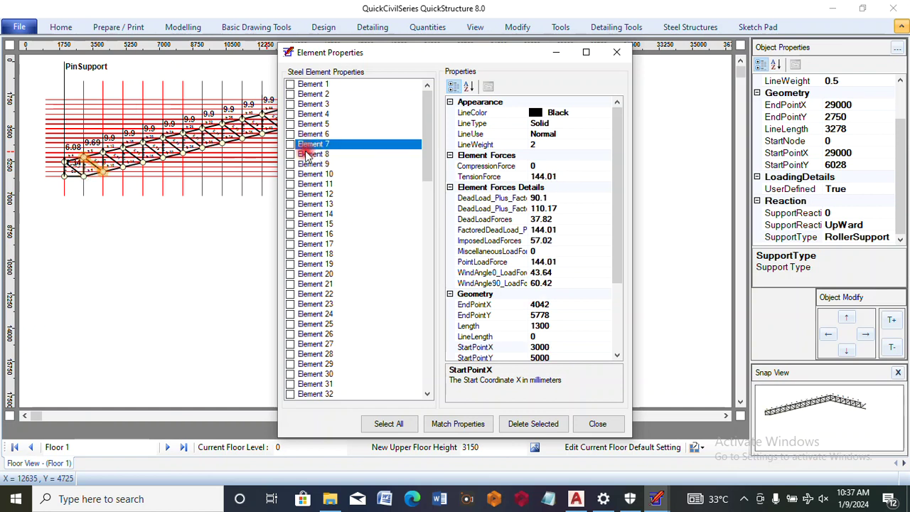
pyautogui.click(307, 158)
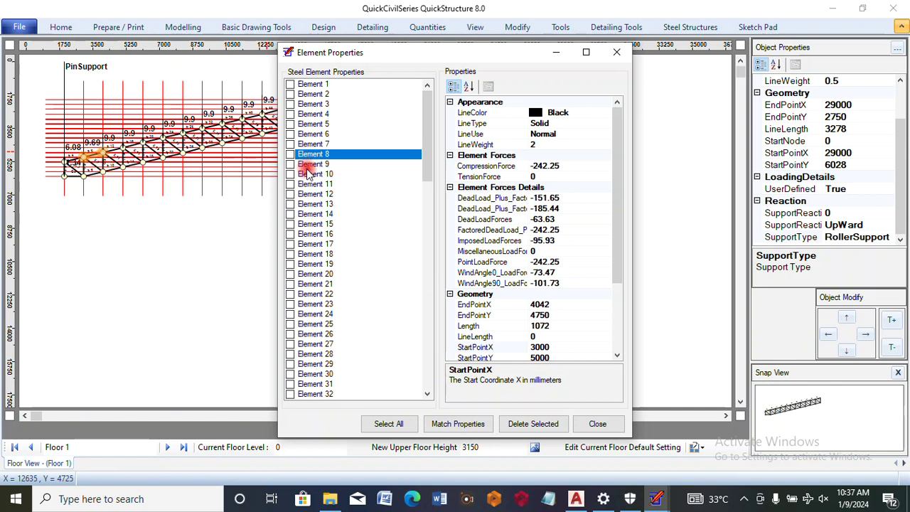
pyautogui.click(308, 166)
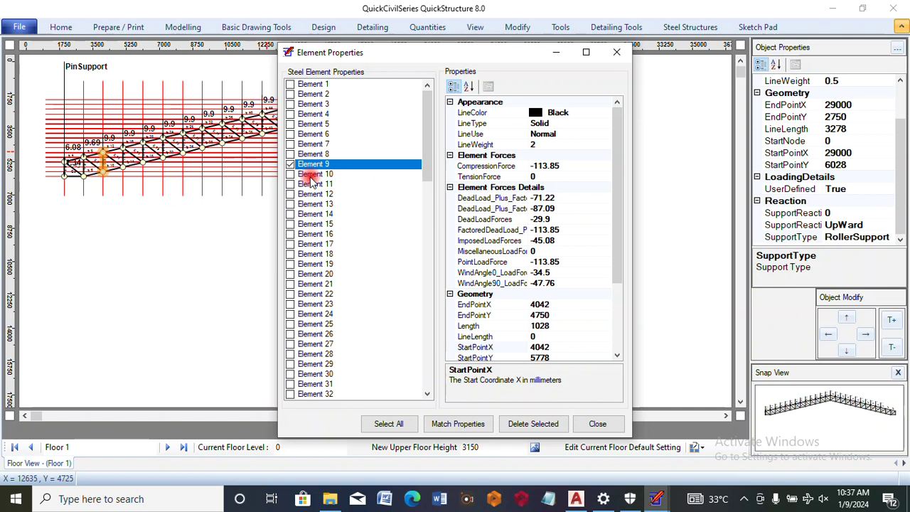
pyautogui.click(310, 176)
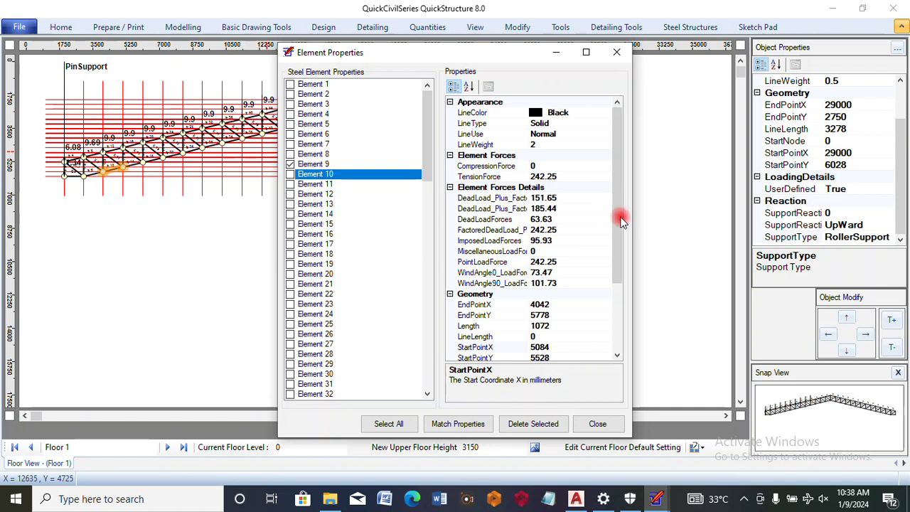
pyautogui.moveTo(618, 228); pyautogui.dragTo(617, 297)
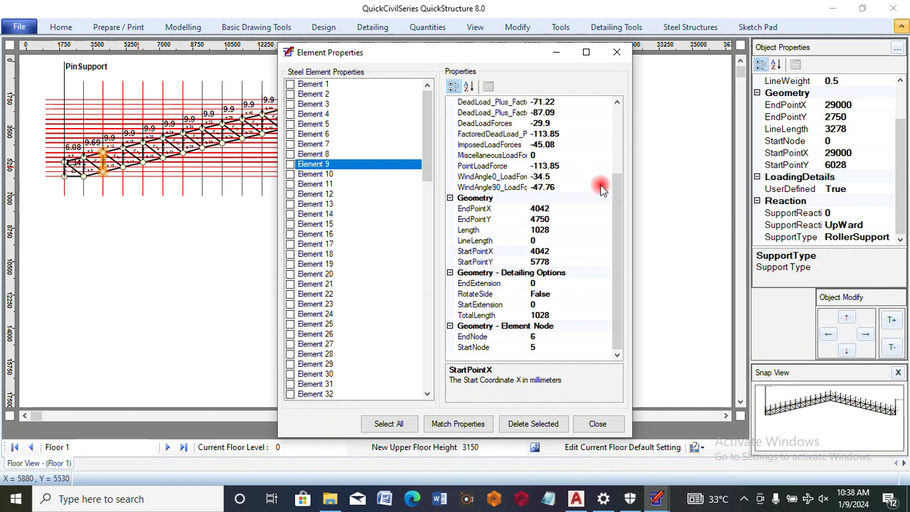
pyautogui.moveTo(623, 236); pyautogui.dragTo(626, 118)
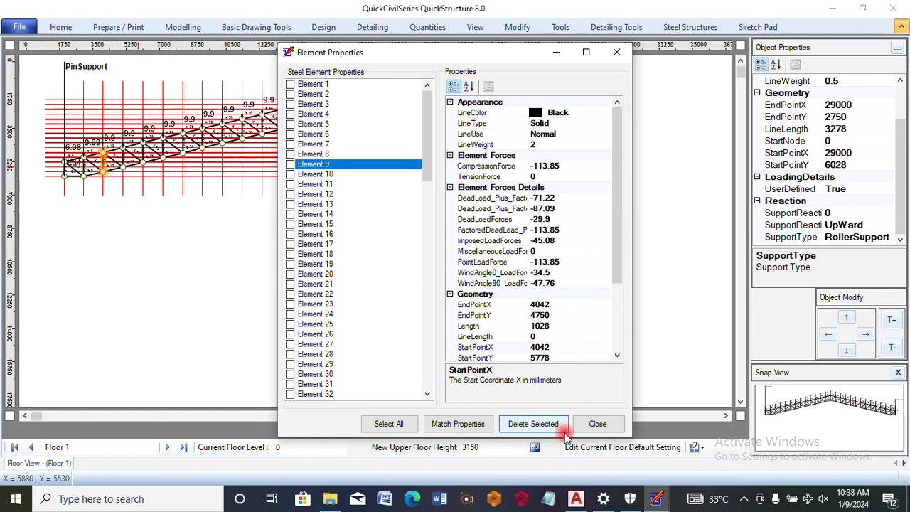
pyautogui.click(597, 424)
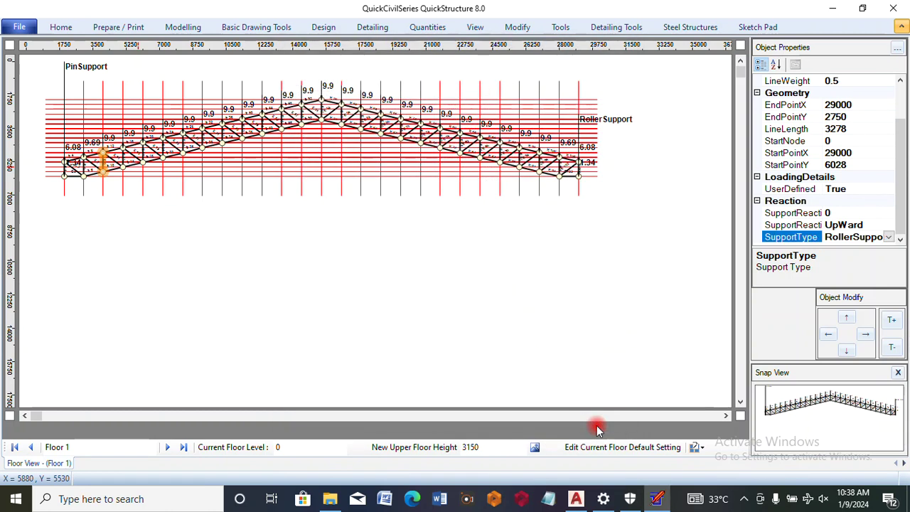